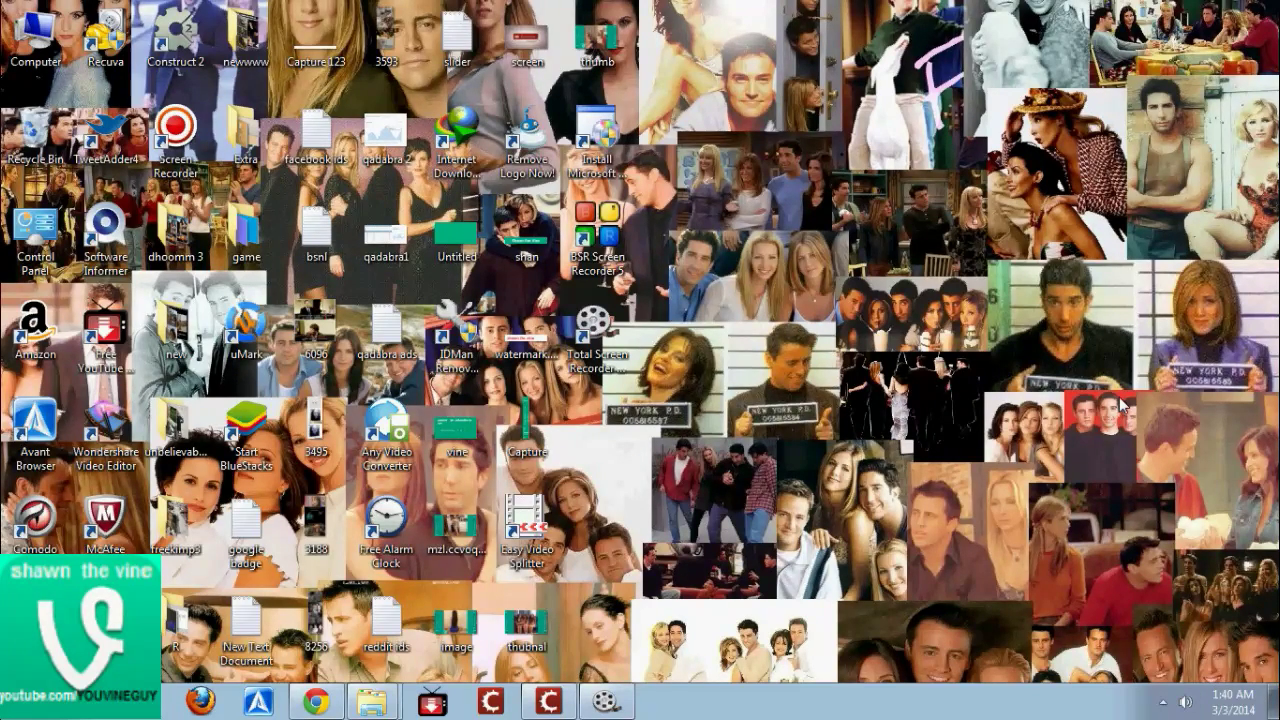
# - Switch to Chrome, go to google.com and search for stencyl
pyautogui.click(316, 702)
pyautogui.click(166, 38)
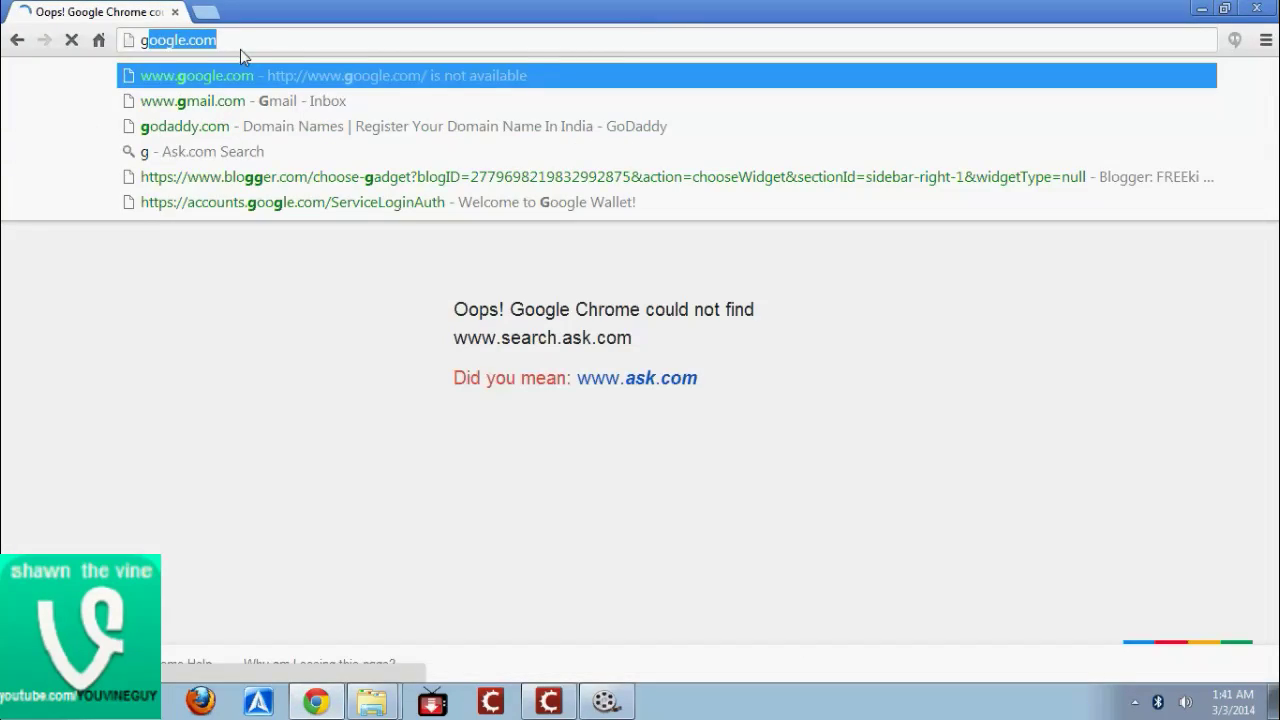
pyautogui.press('Return')
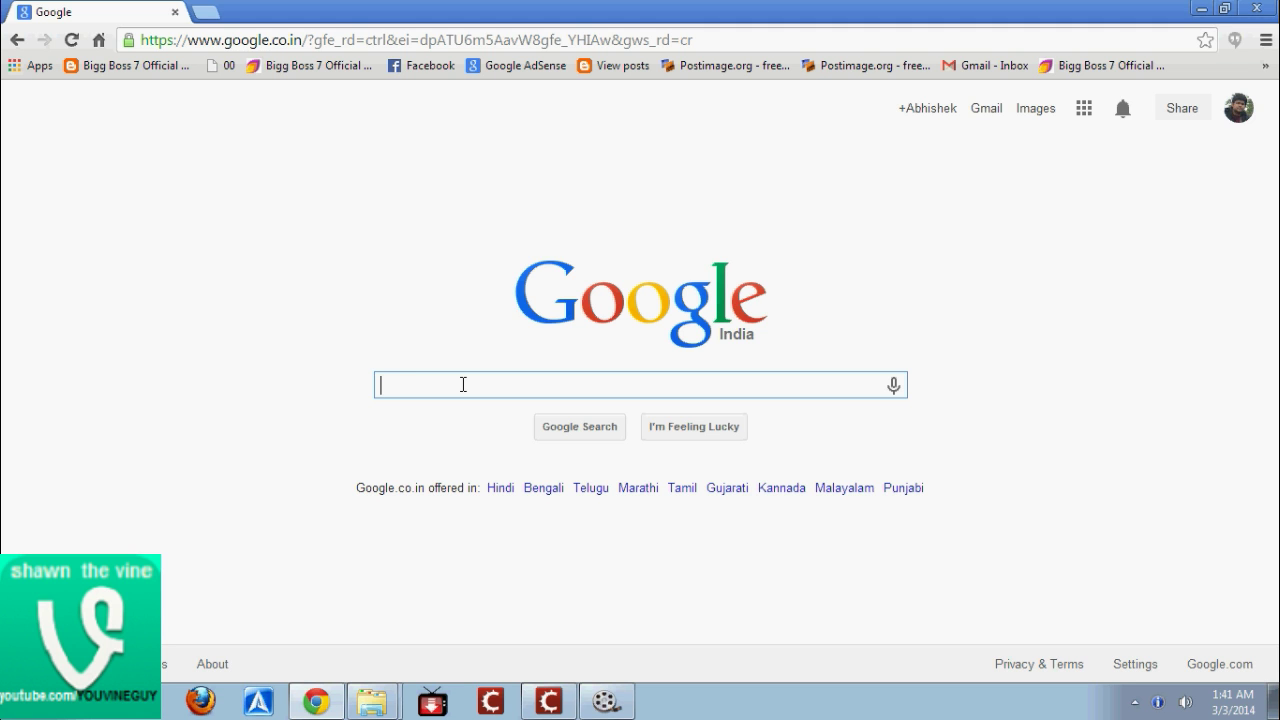
pyautogui.write('stencyl')
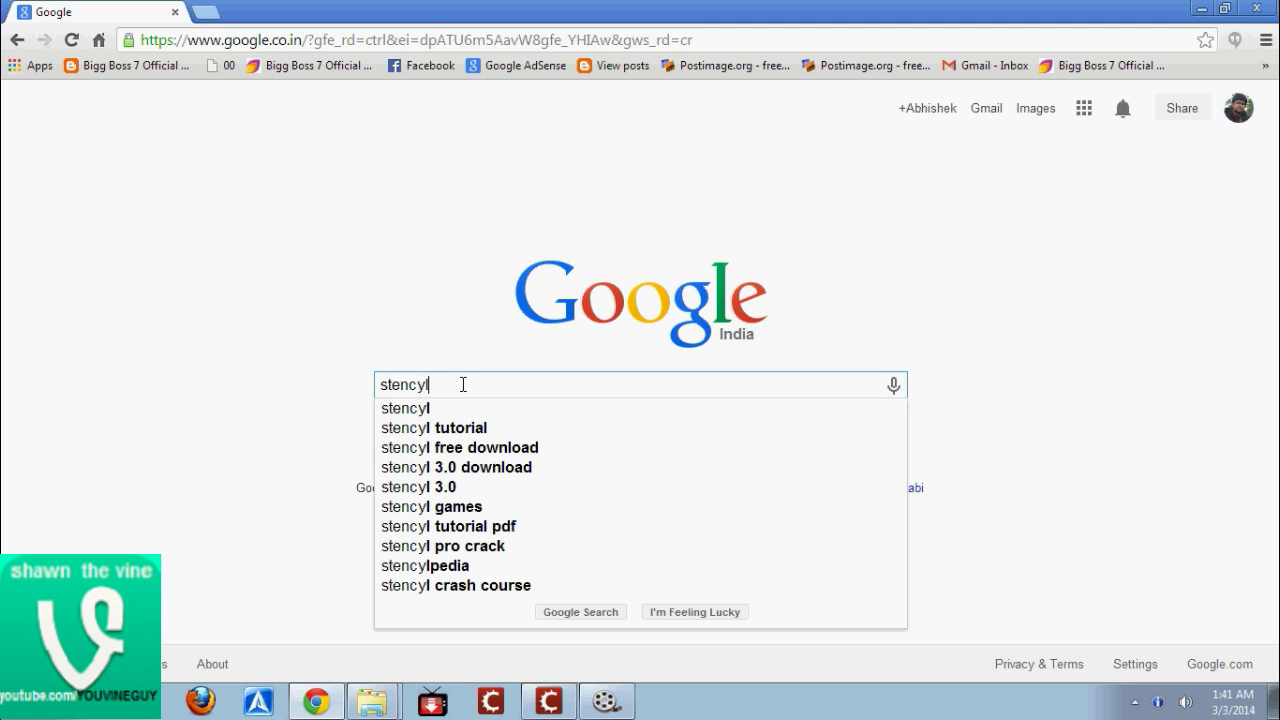
pyautogui.press('Return')
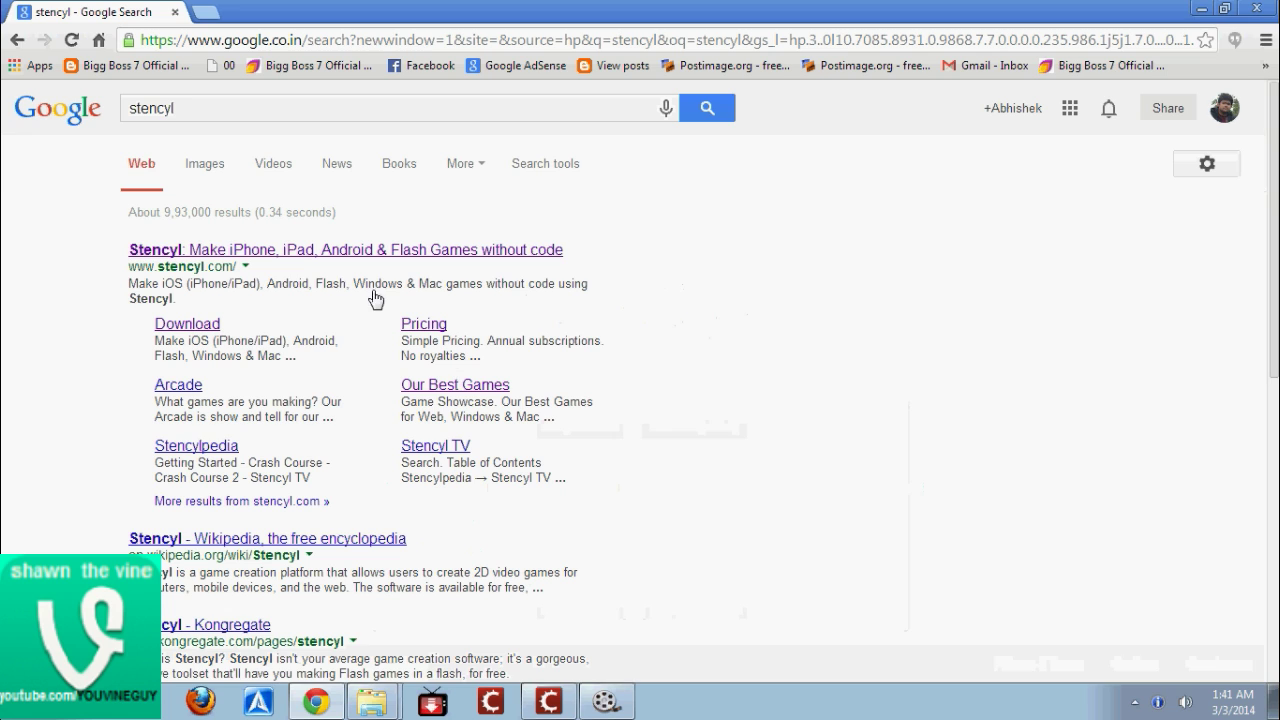
# - Start the Windows download of Stencyl 3.0 from the official download page and close the browser
pyautogui.click(188, 326)
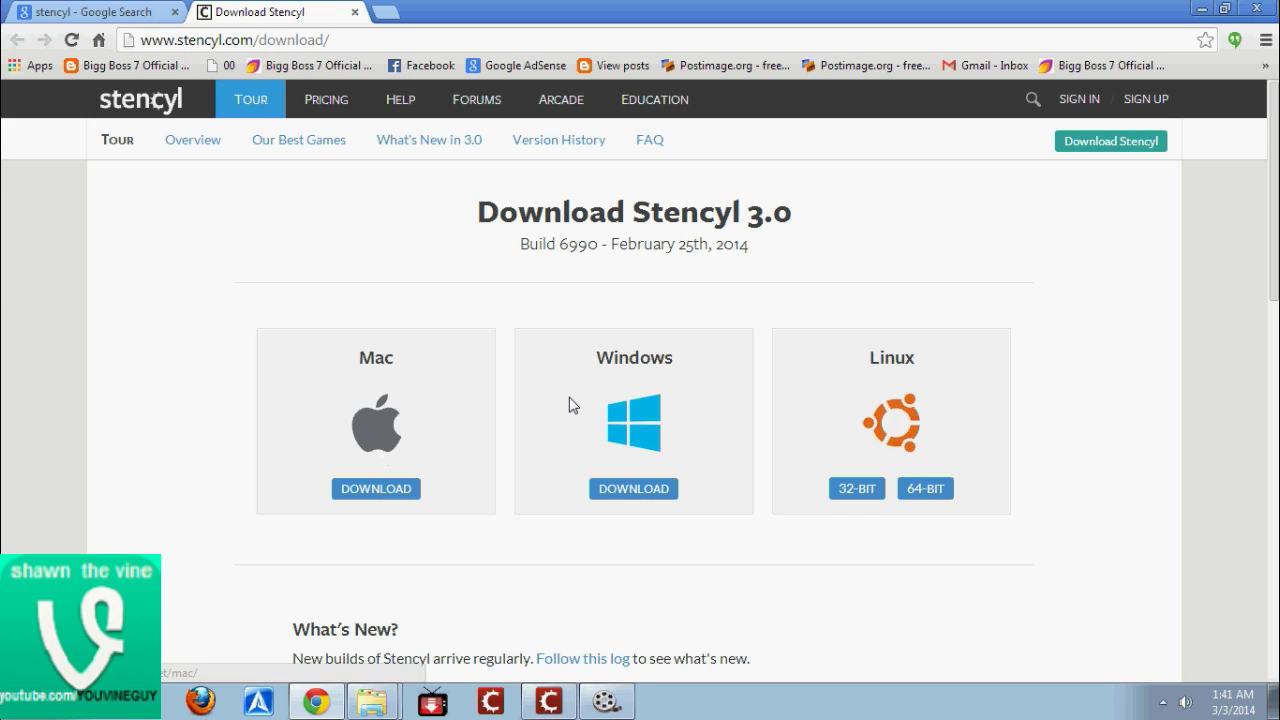
pyautogui.click(628, 505)
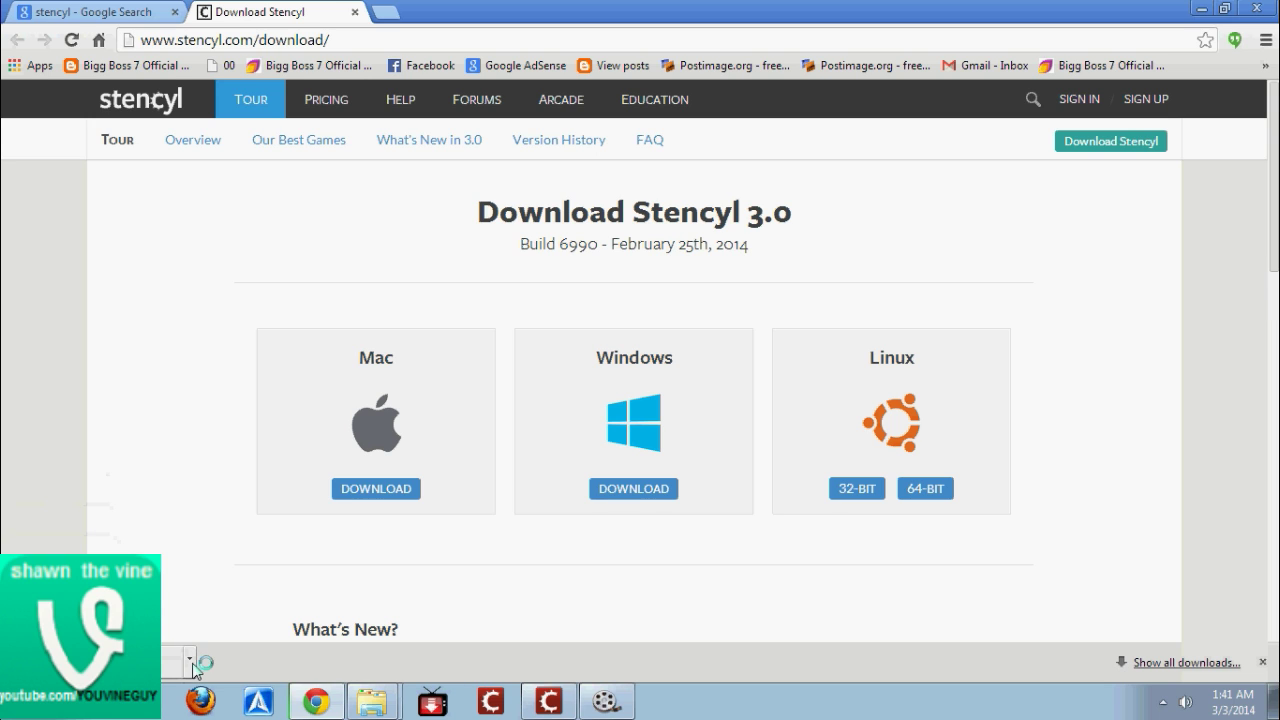
pyautogui.click(189, 660)
pyautogui.click(229, 634)
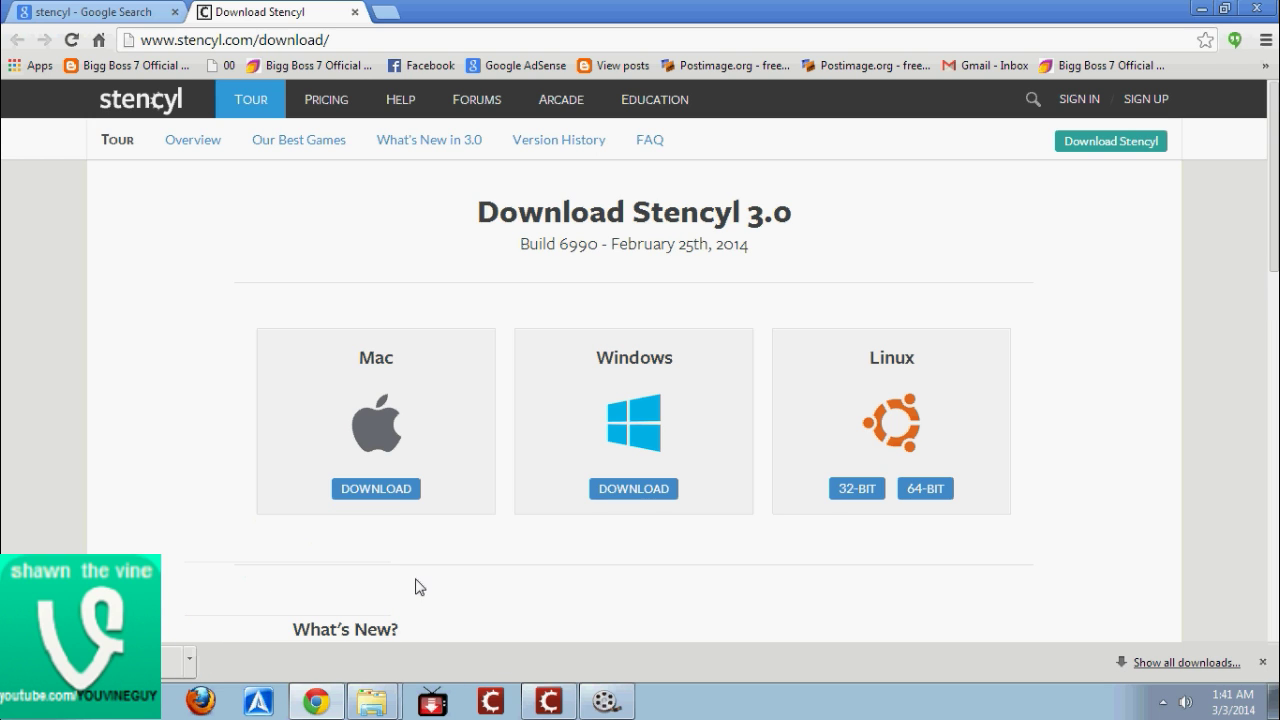
pyautogui.click(1250, 8)
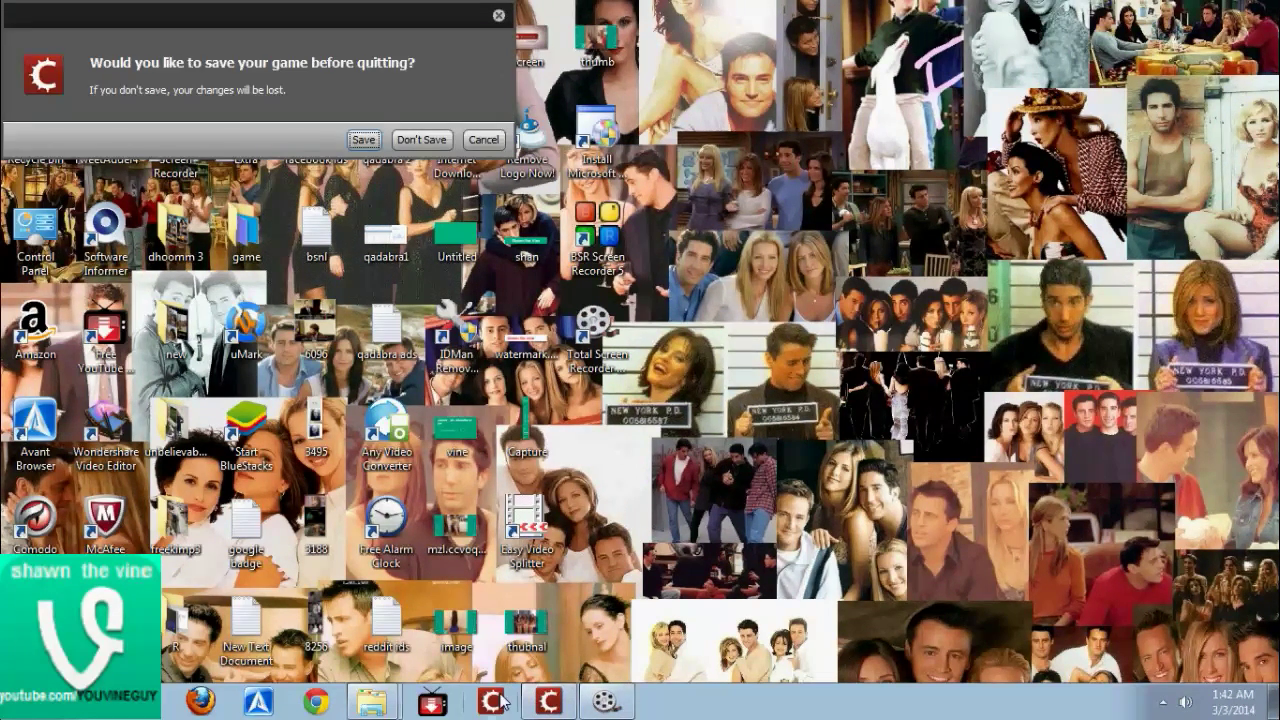
# - Quit the open Stencyl game without saving and dismiss the What's new in Stencyl 3 window after relaunching Stencyl
pyautogui.click(419, 140)
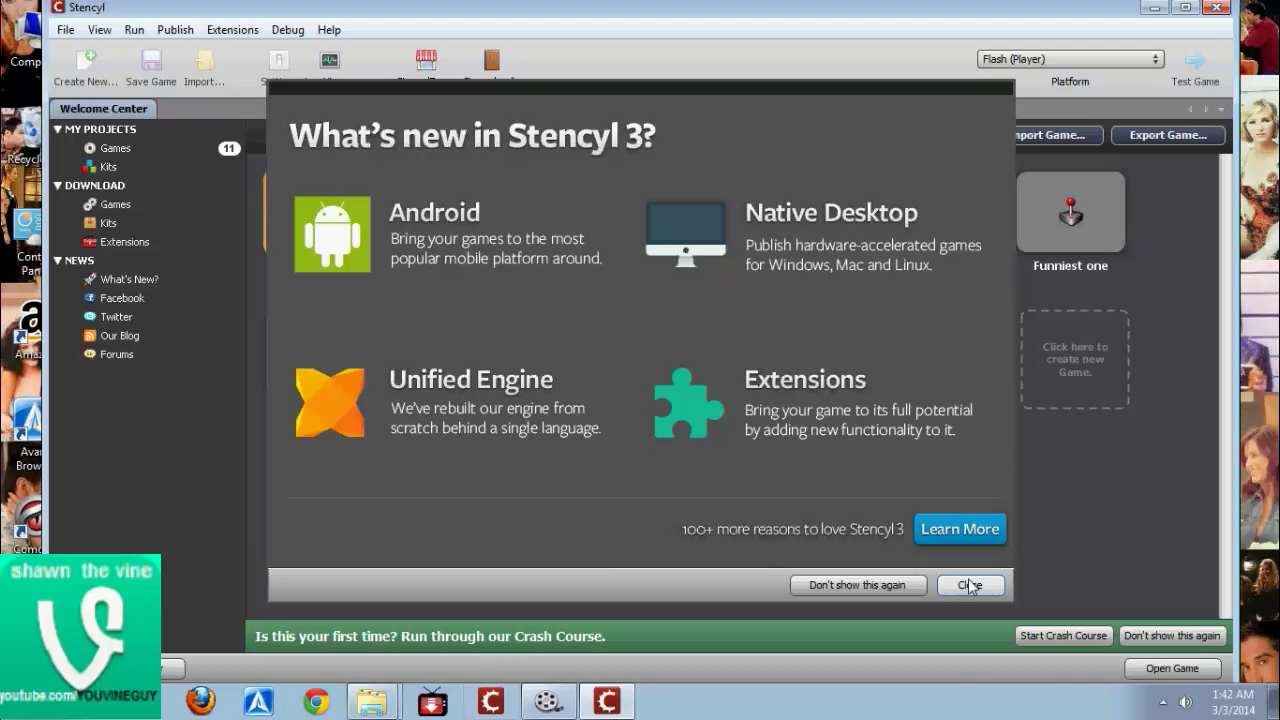
pyautogui.click(969, 585)
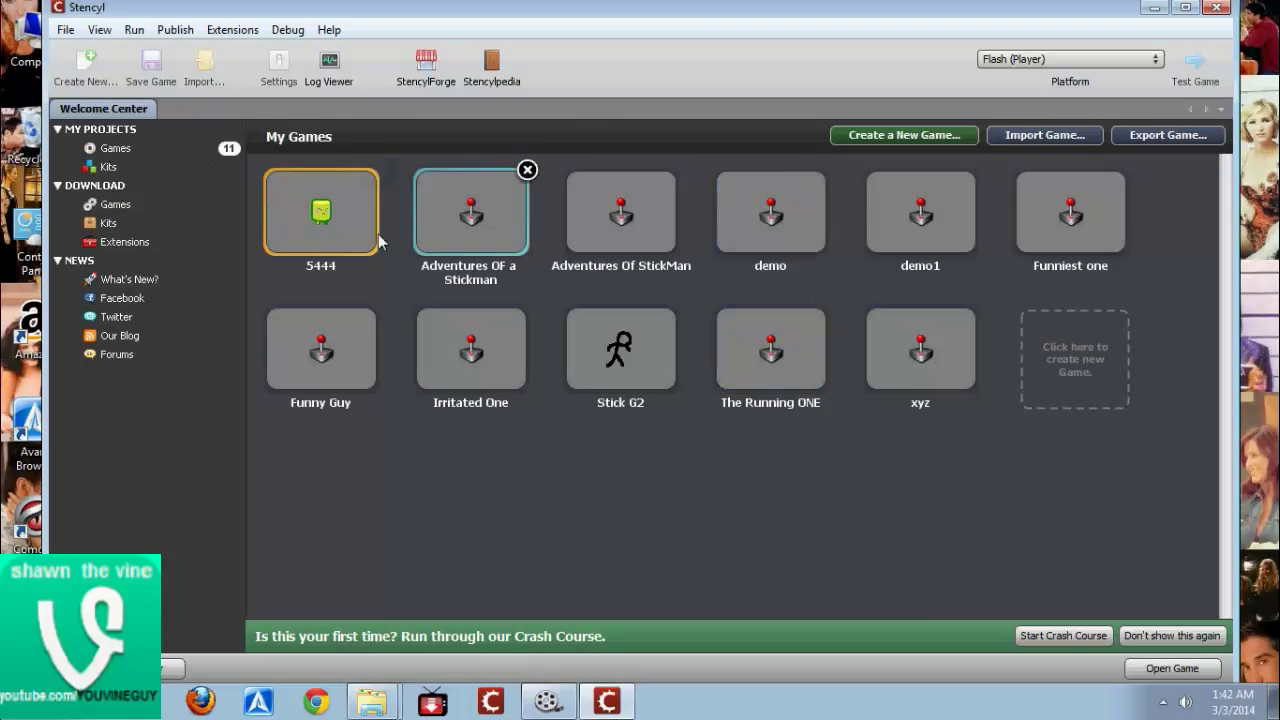
pyautogui.doubleClick(342, 210)
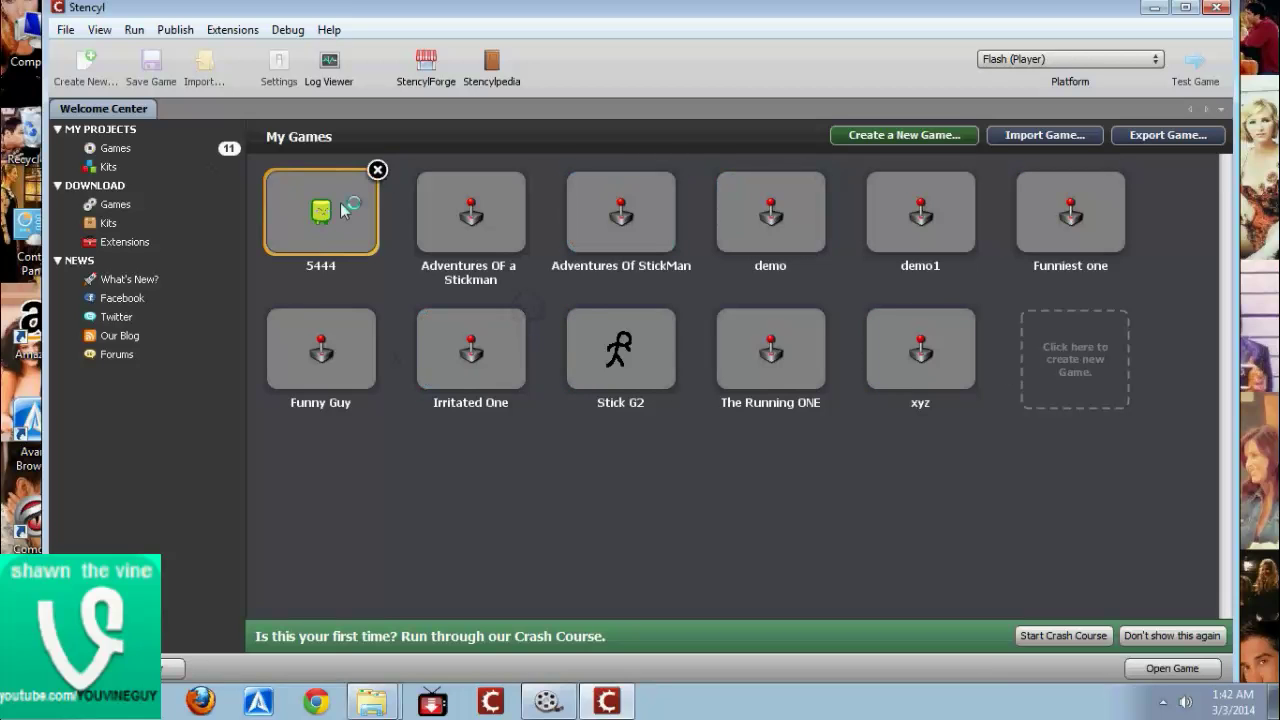
# - Create a new game named demo3 based on Blank Game
pyautogui.click(1108, 399)
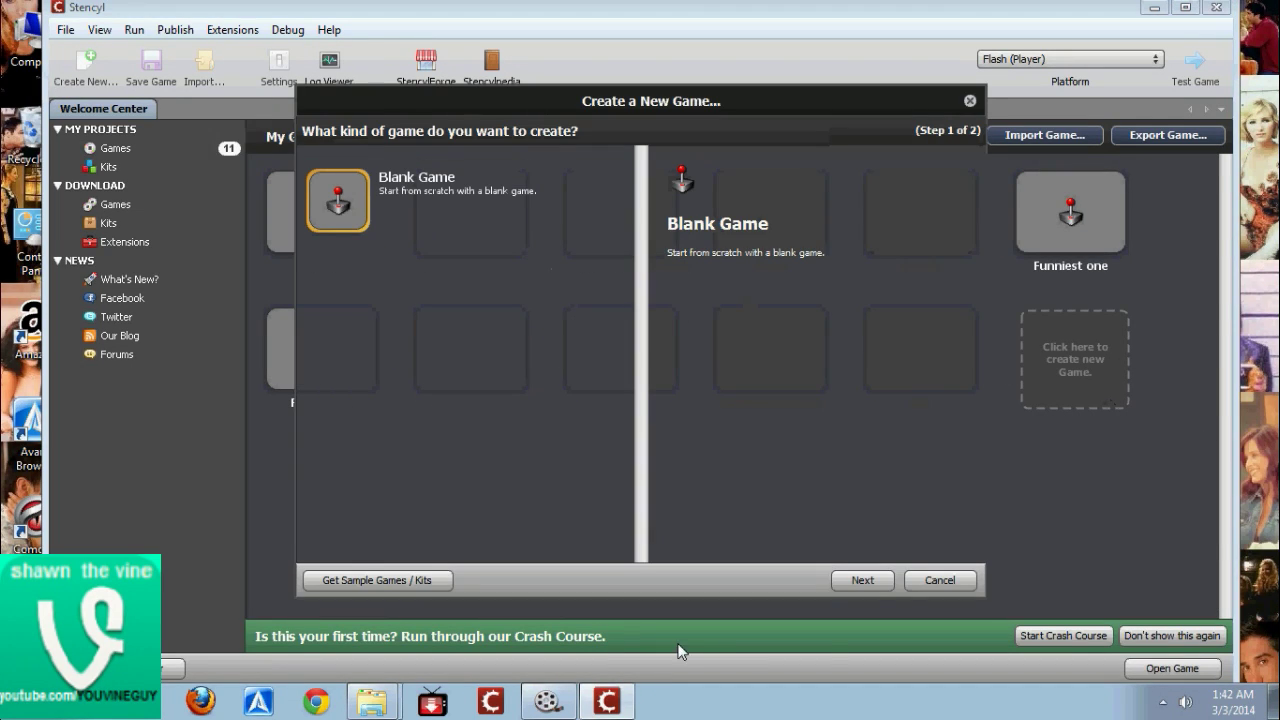
pyautogui.click(875, 580)
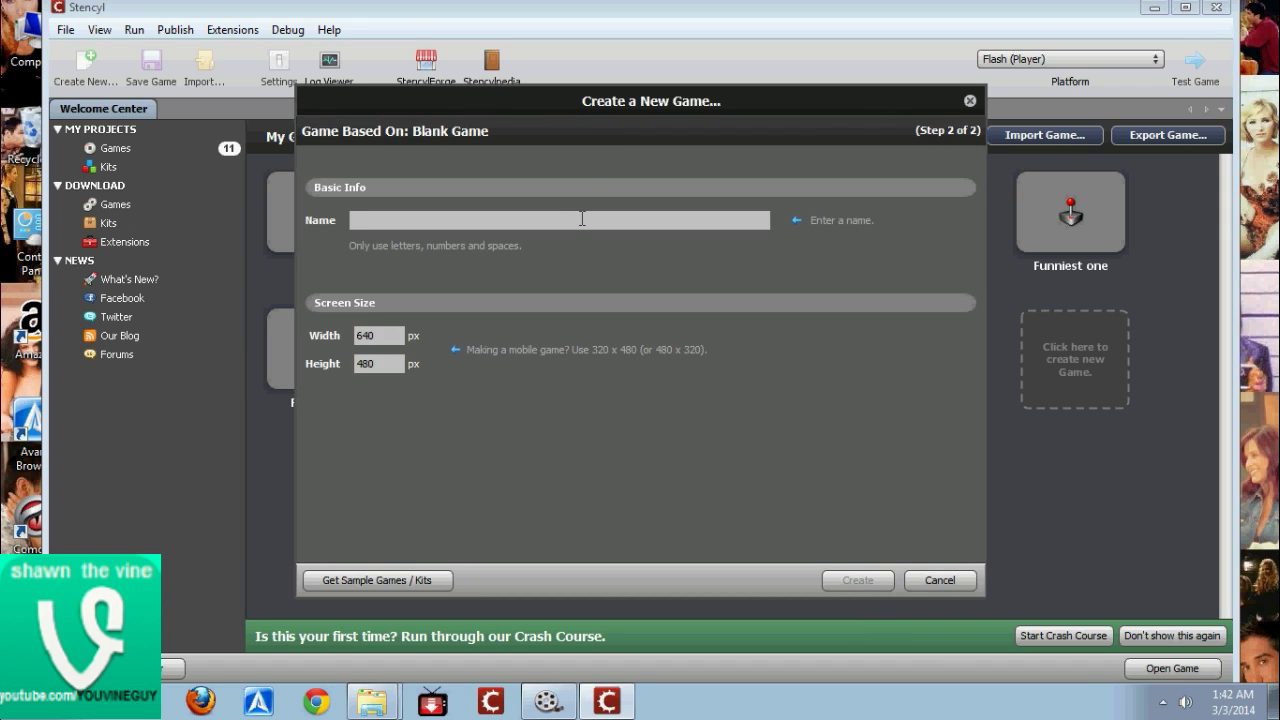
pyautogui.write('demo3')
pyautogui.click(868, 582)
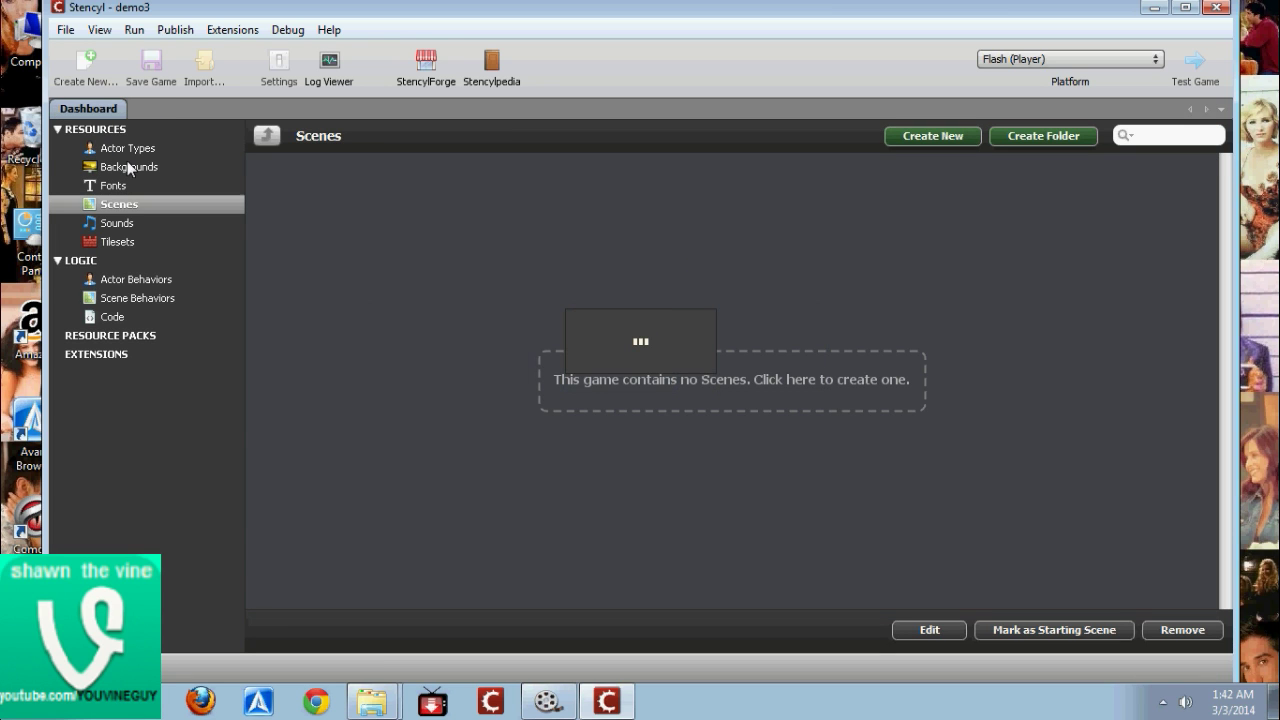
# - Create a new background resource named backrgound in the demo3 game
pyautogui.click(129, 168)
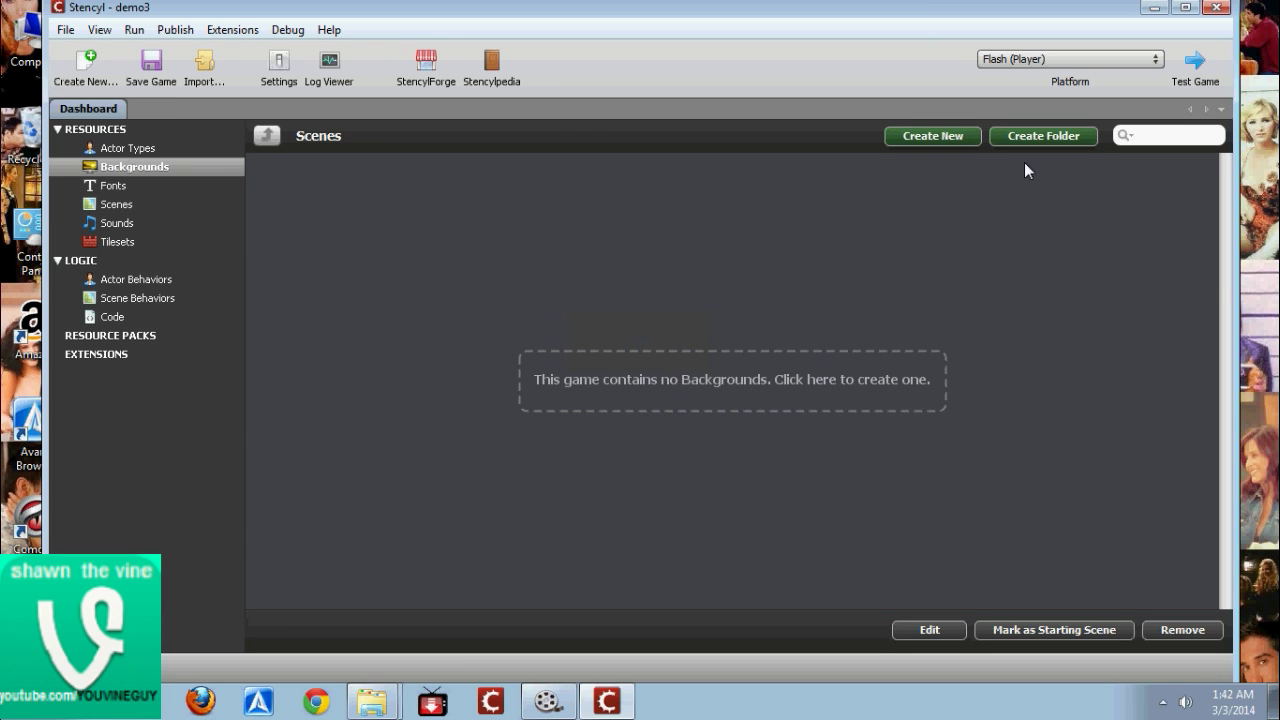
pyautogui.click(815, 372)
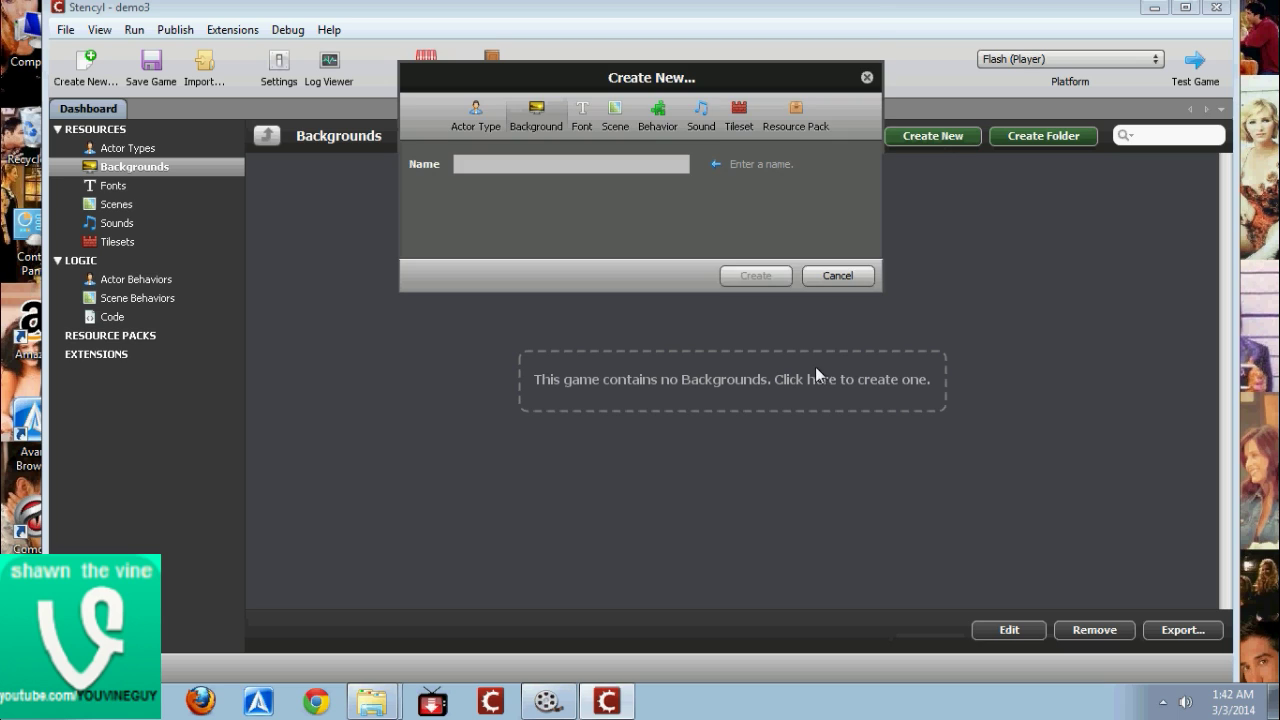
pyautogui.write('b')
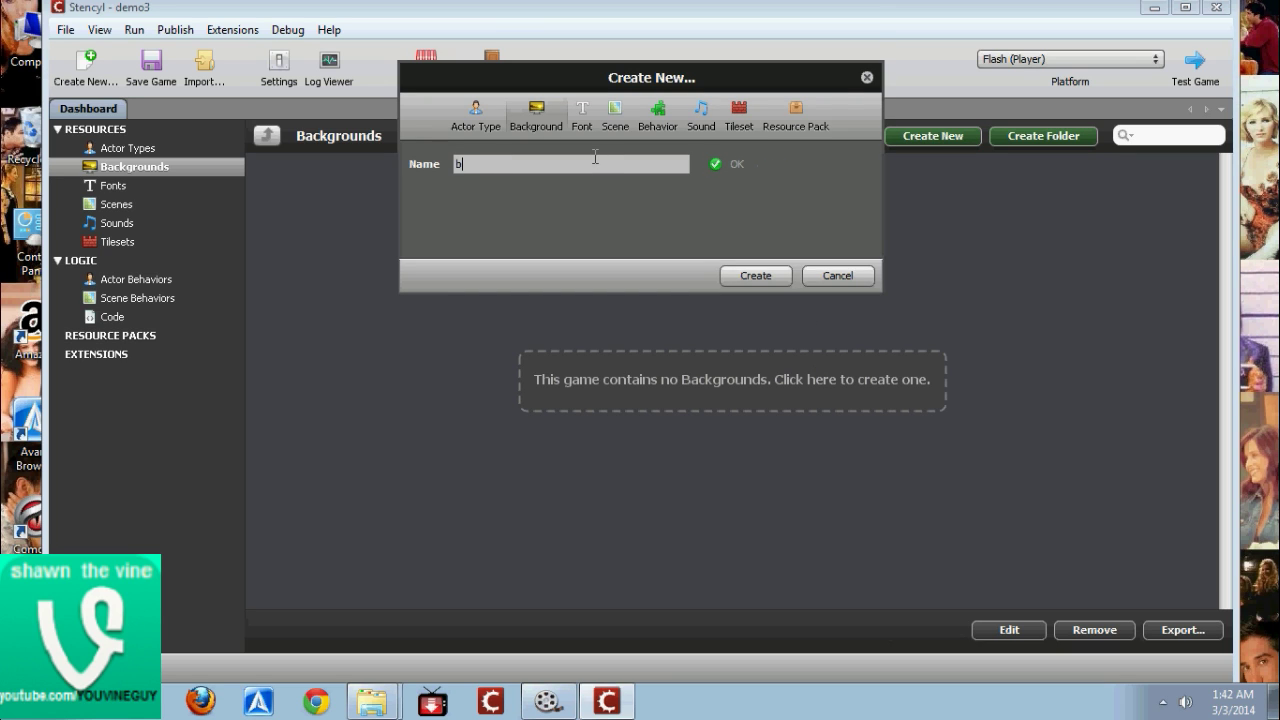
pyautogui.write('ackroundg')
pyautogui.click(755, 276)
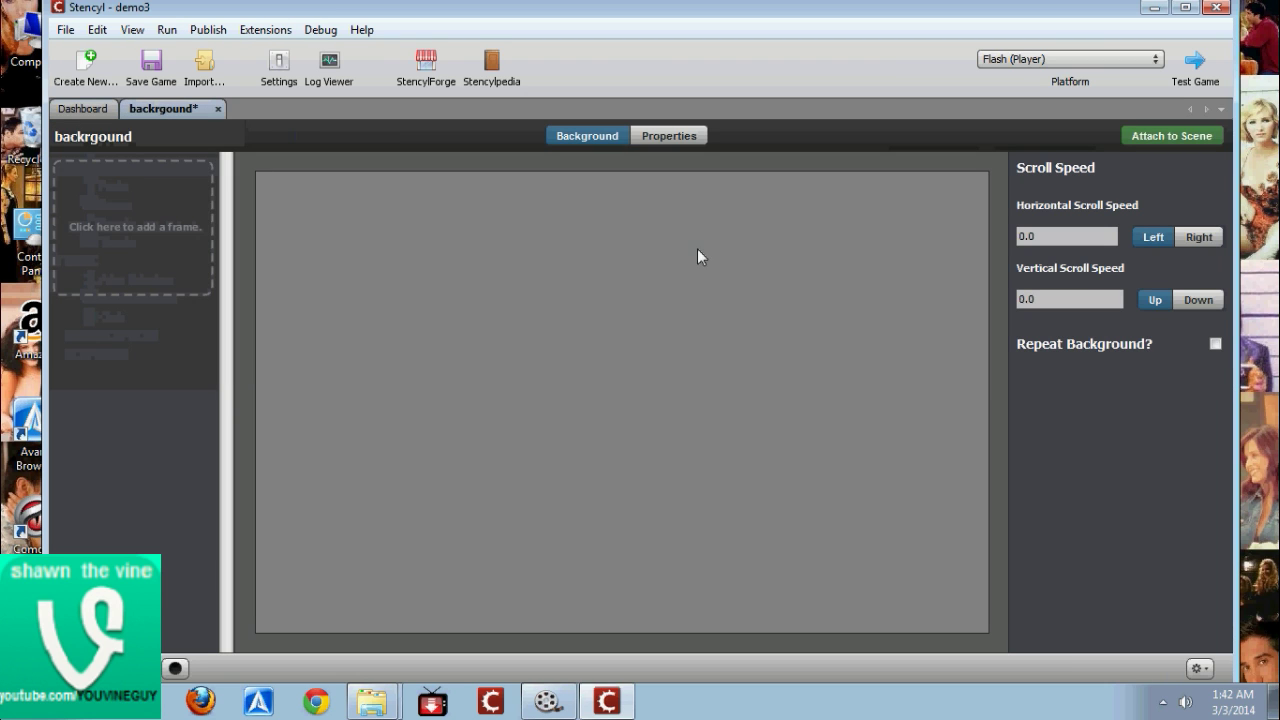
# - Add the blue background image from the game folder as the background's first frame
pyautogui.click(113, 181)
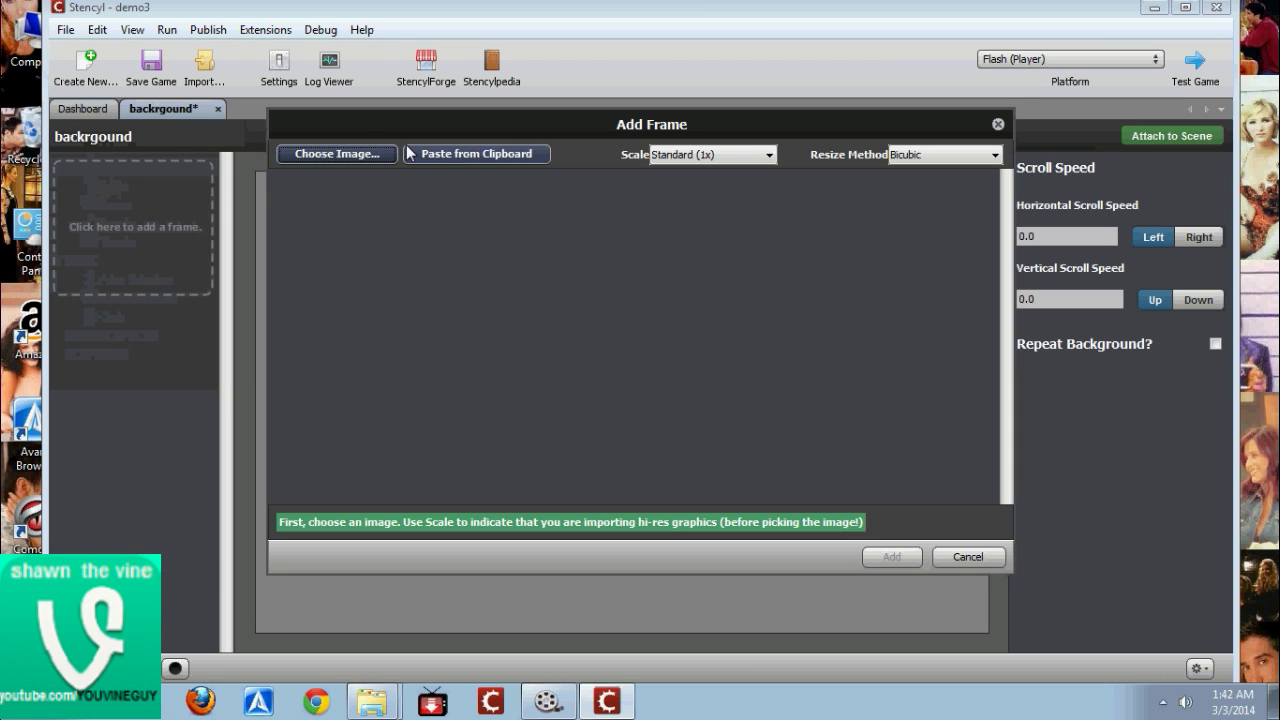
pyautogui.click(365, 155)
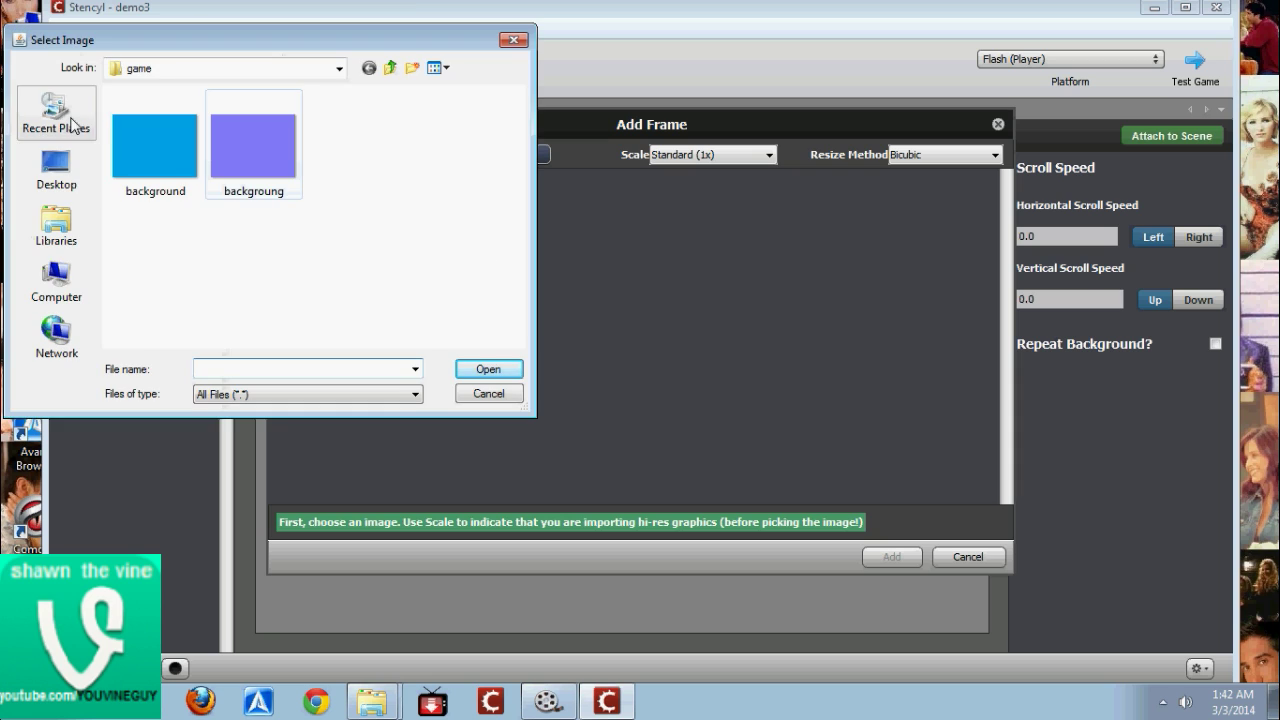
pyautogui.click(146, 152)
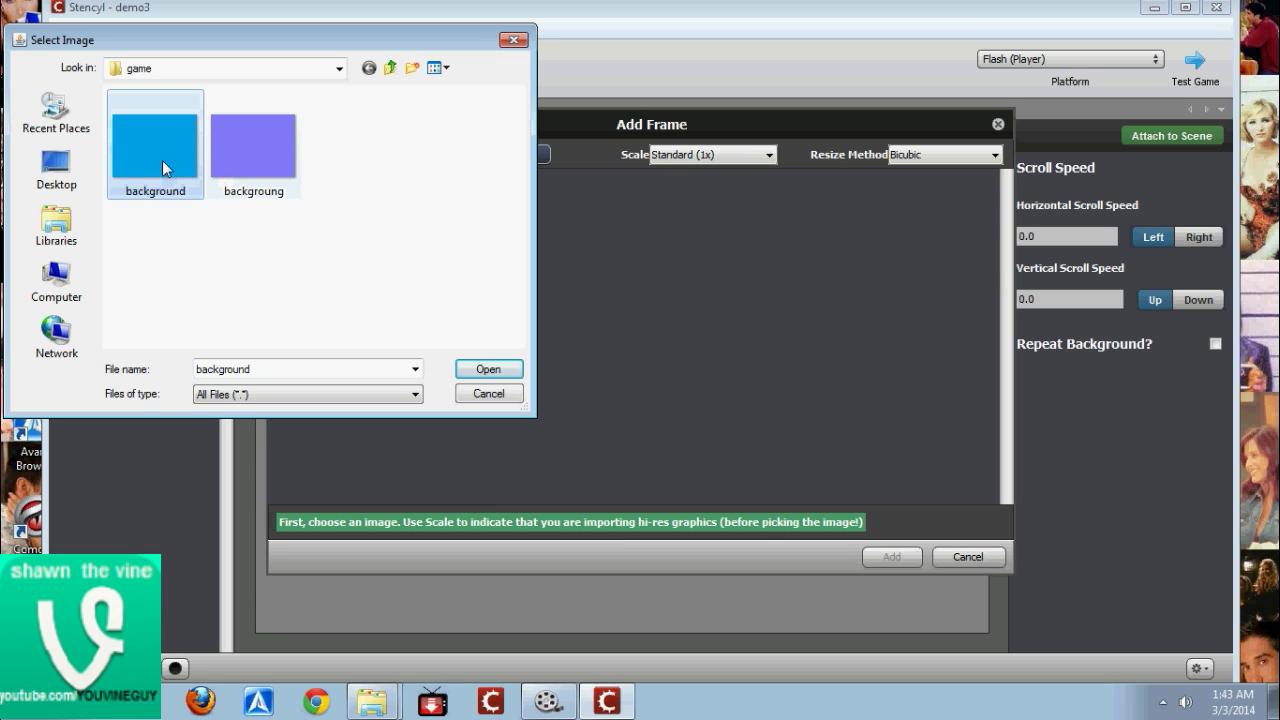
pyautogui.click(474, 371)
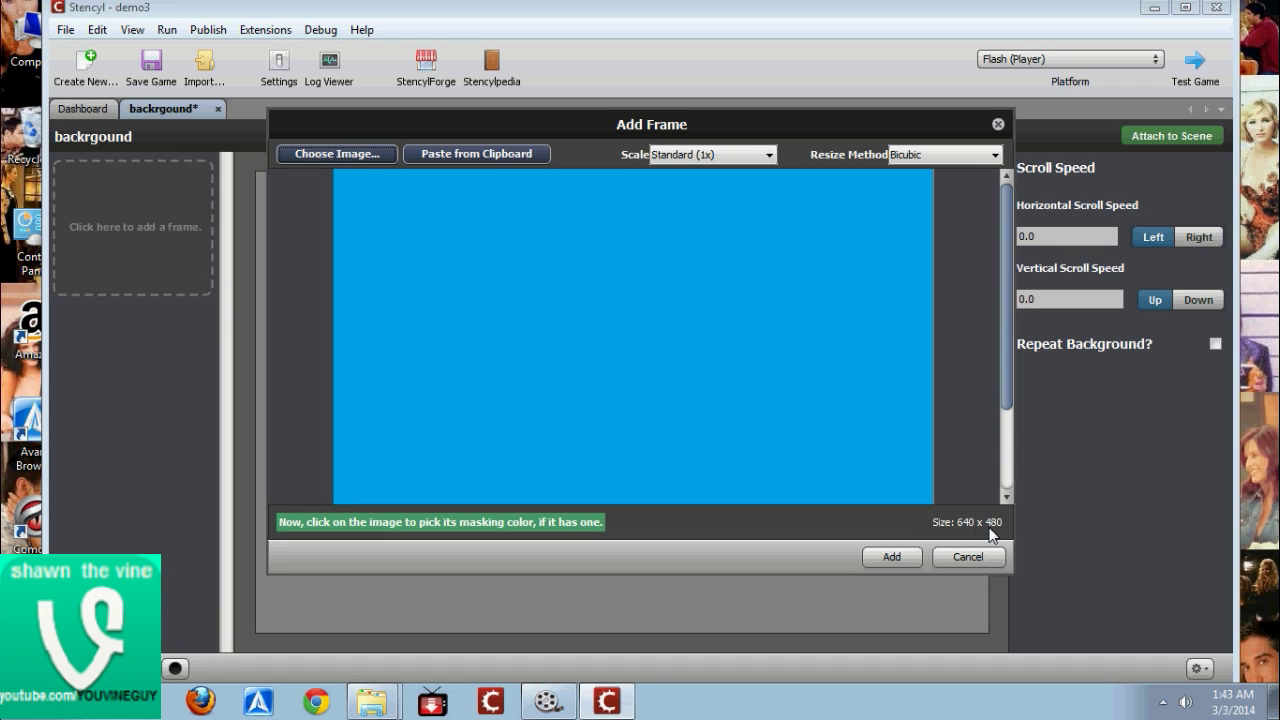
pyautogui.click(891, 556)
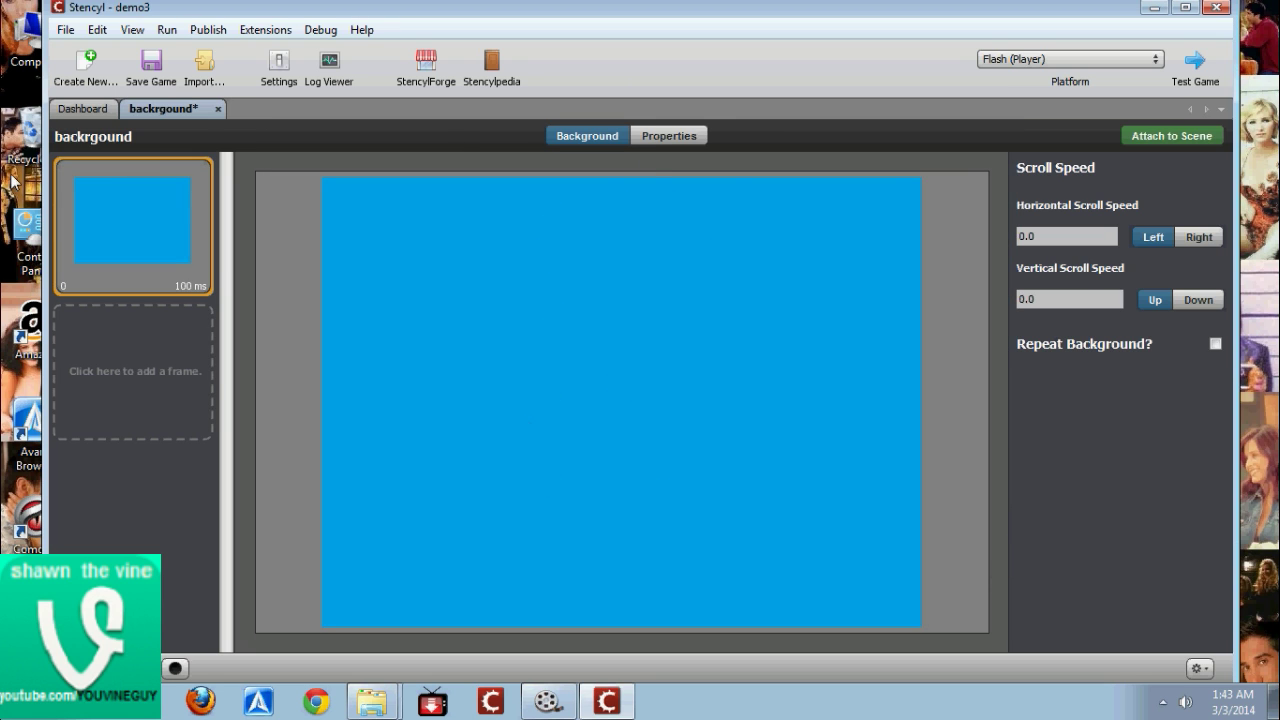
# - Create a new scene named main 1 in the game's Scenes resources
pyautogui.click(63, 110)
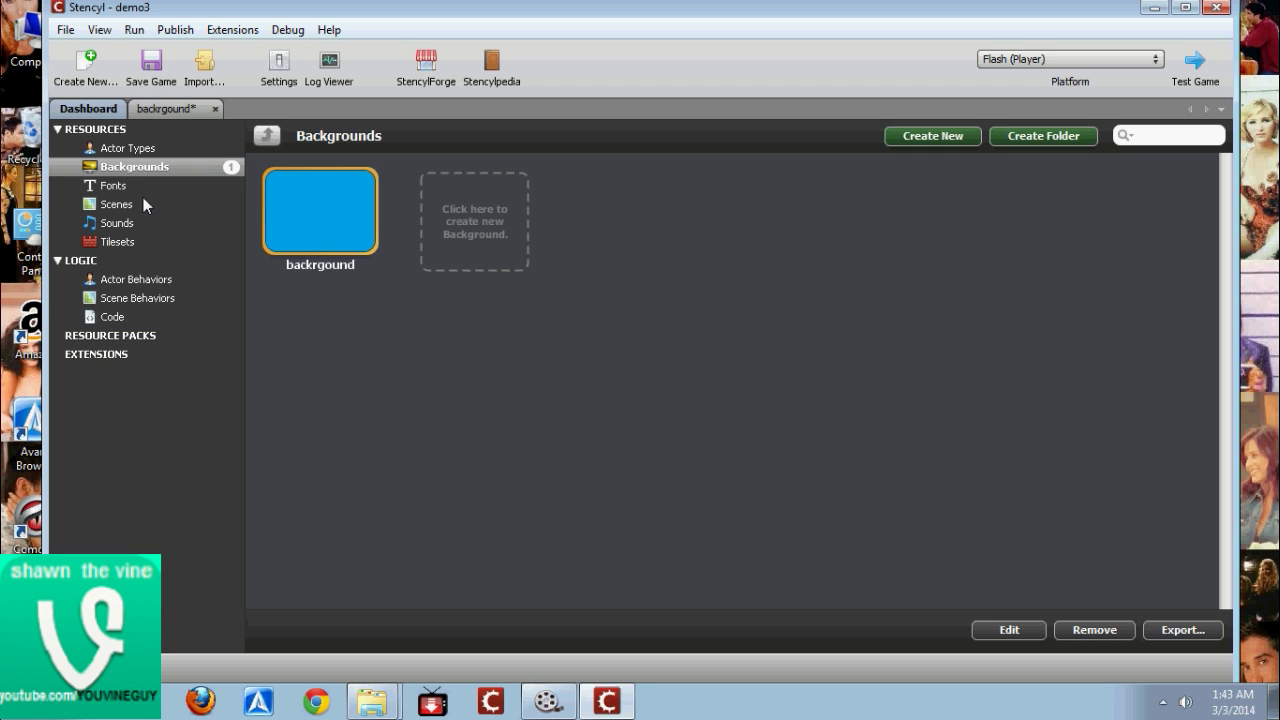
pyautogui.click(131, 204)
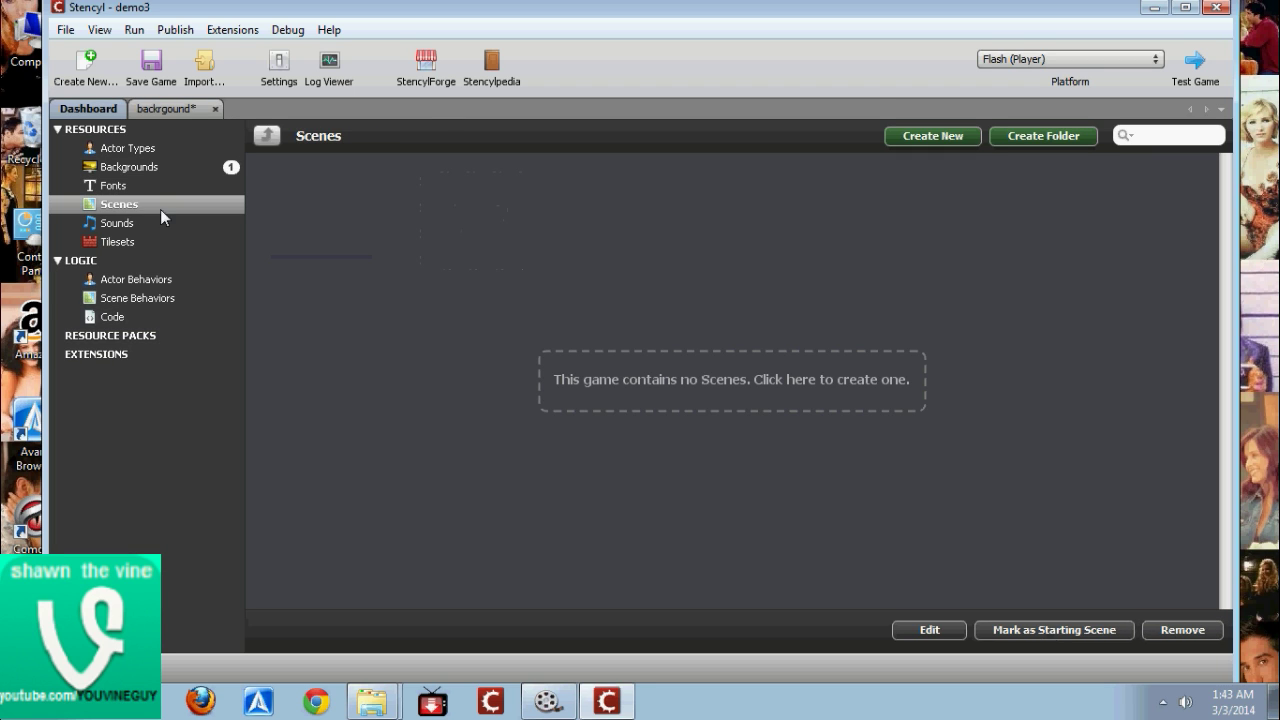
pyautogui.click(585, 394)
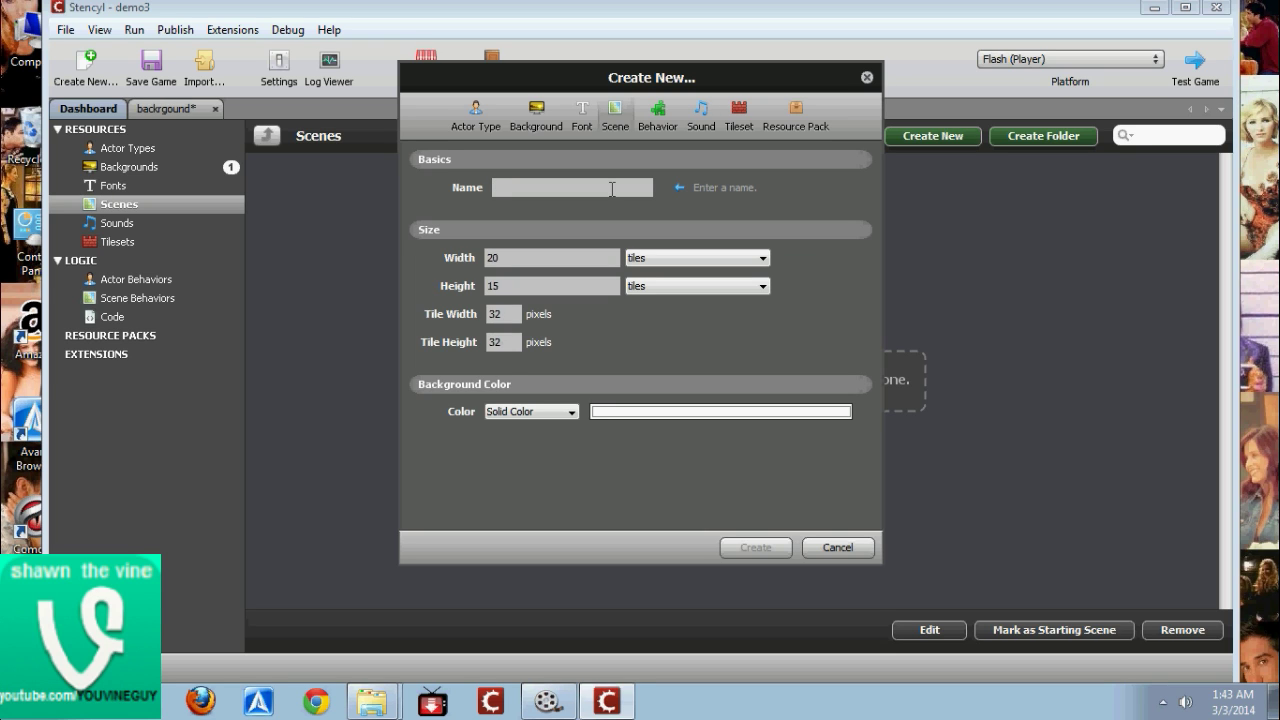
pyautogui.write('main 1')
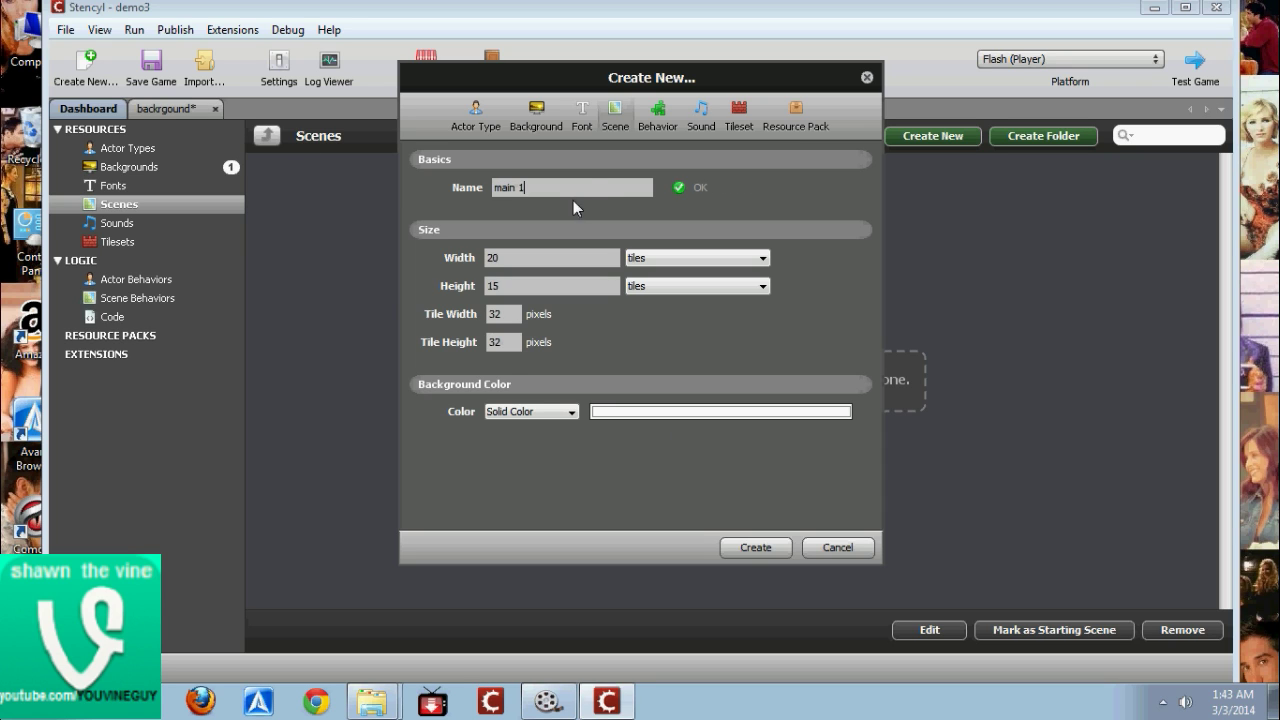
pyautogui.click(755, 548)
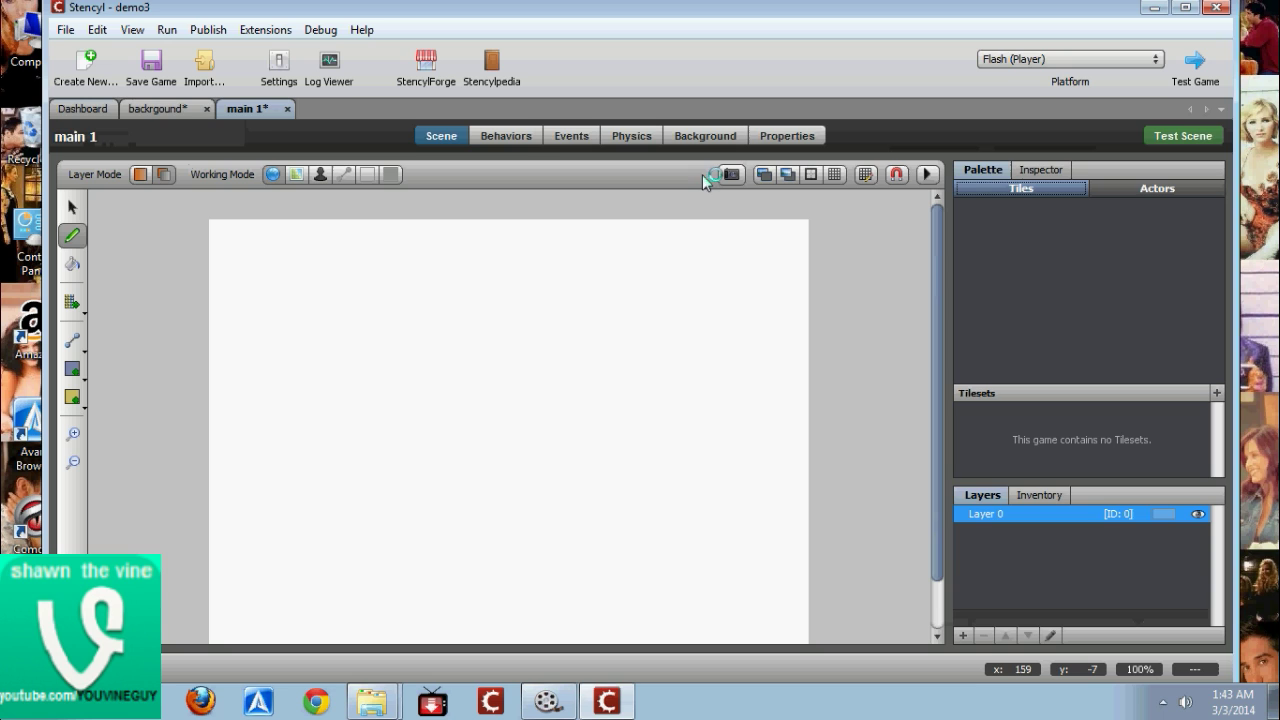
# - Attach the backrgound background to the main 1 scene
pyautogui.click(722, 146)
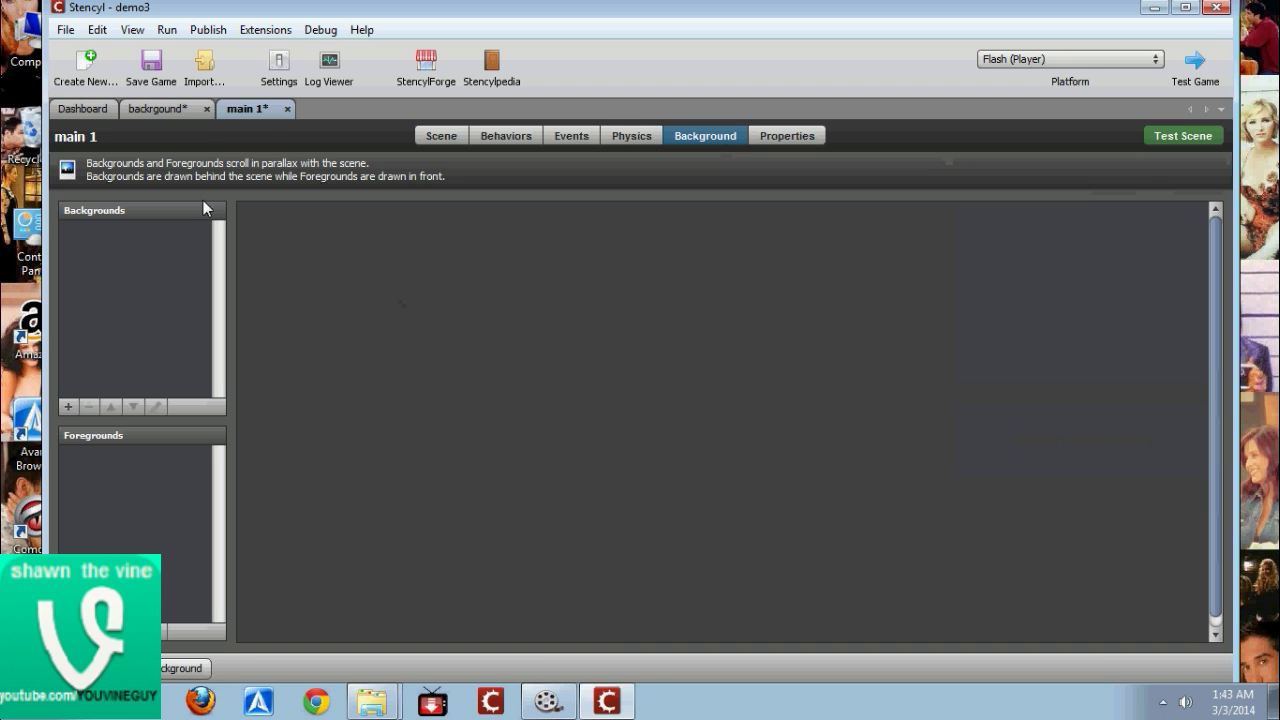
pyautogui.click(68, 407)
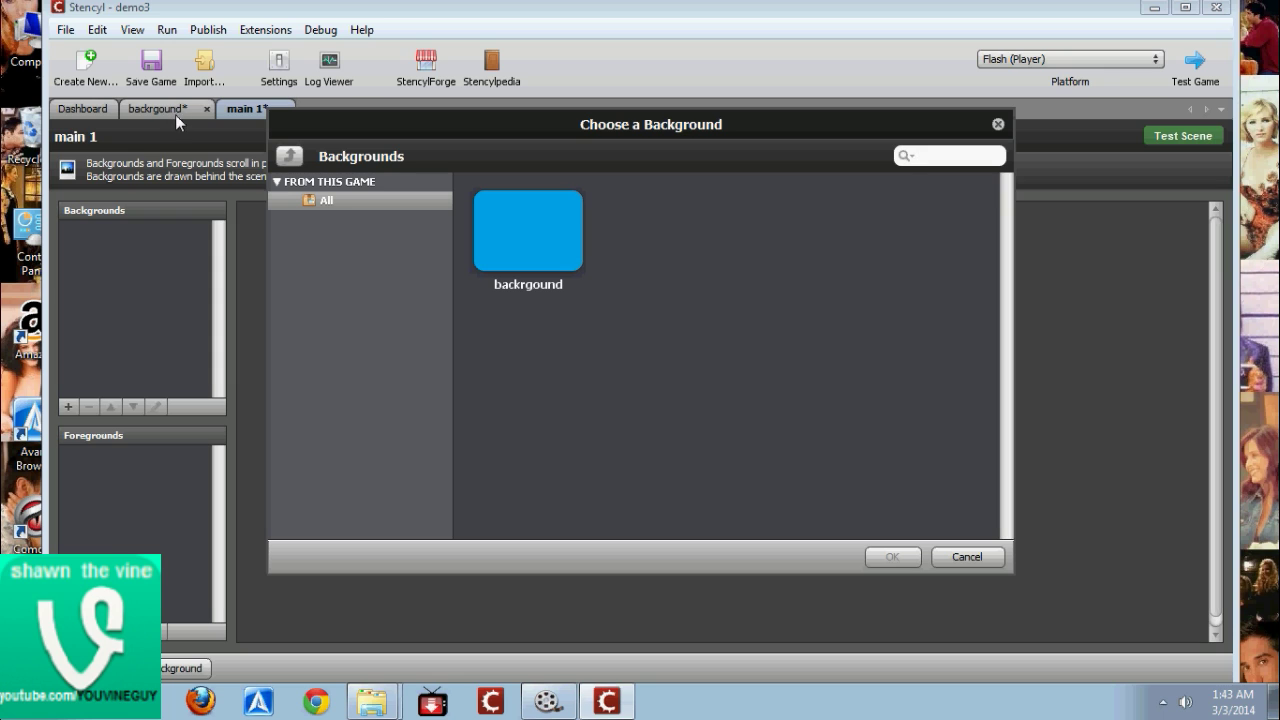
pyautogui.click(495, 240)
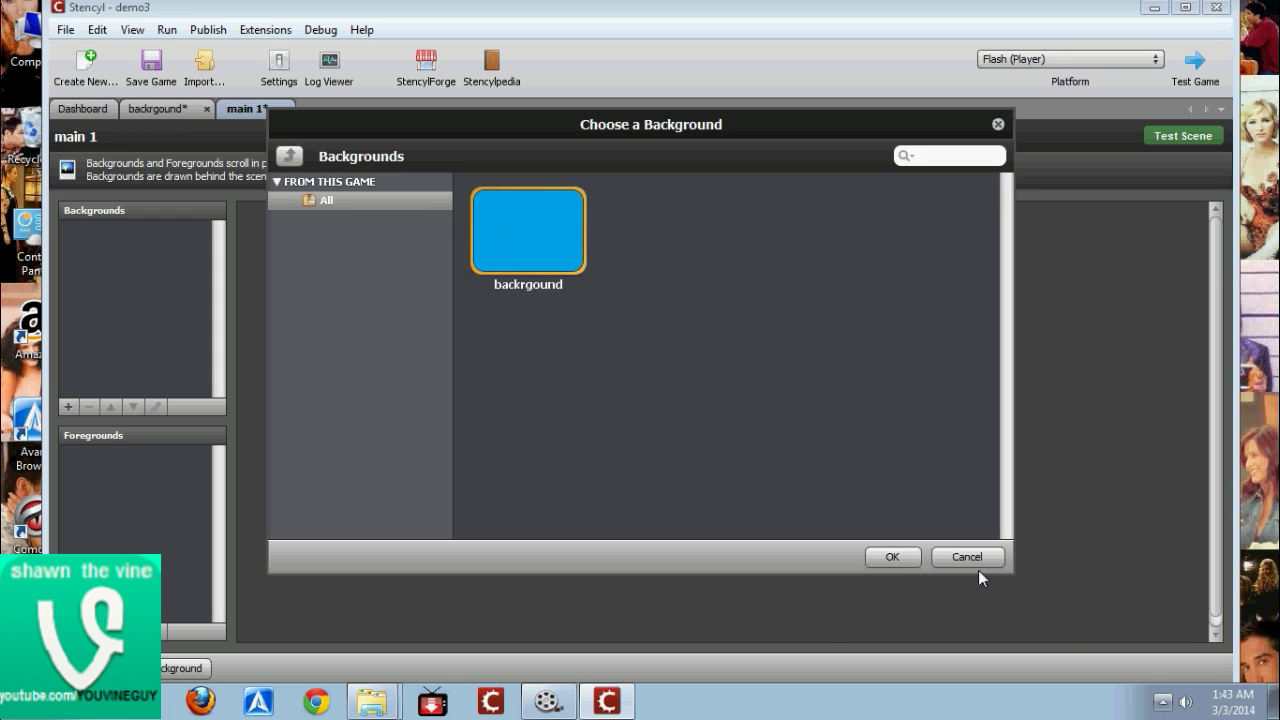
pyautogui.click(910, 557)
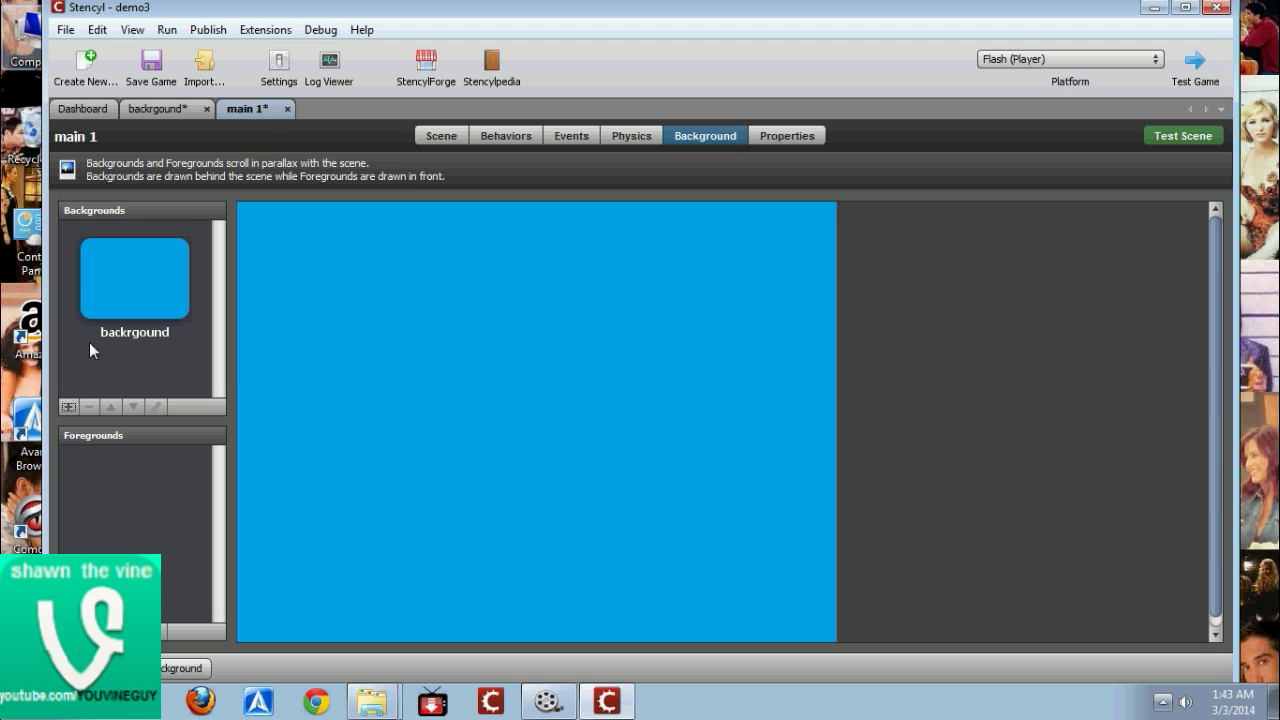
# - Return to the main 1 scene's layout view and save the game
pyautogui.click(517, 134)
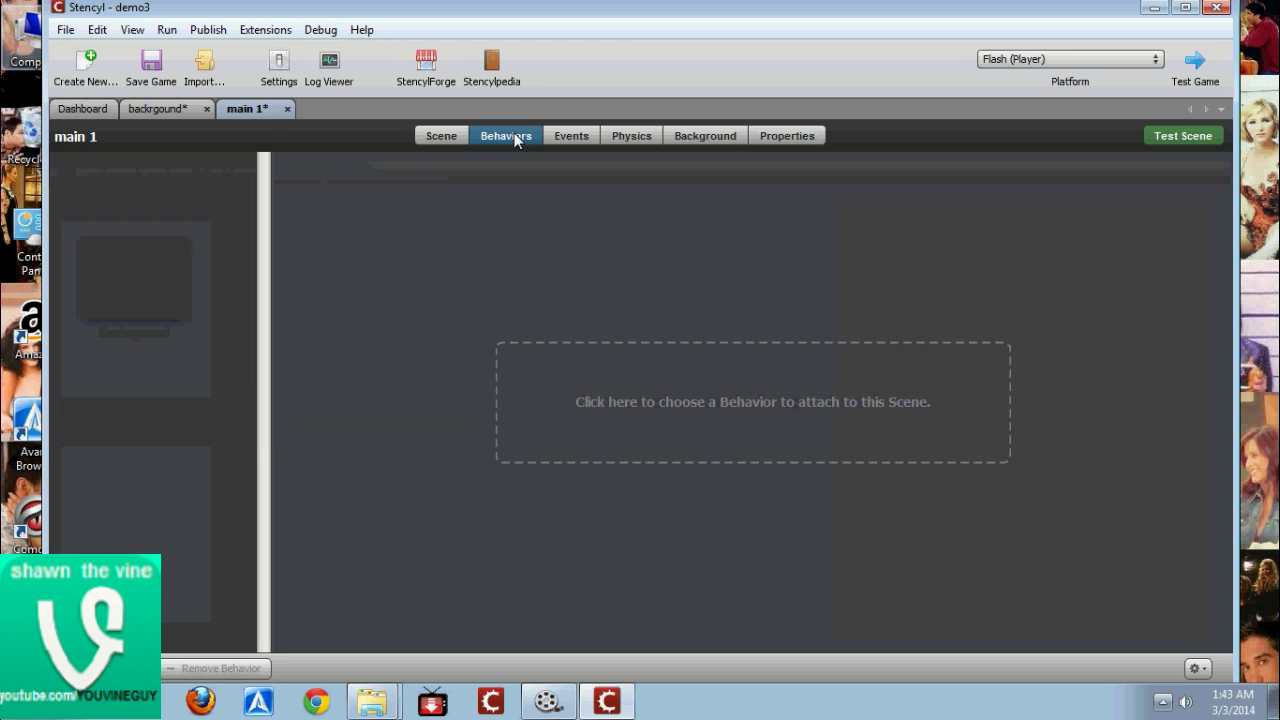
pyautogui.click(440, 136)
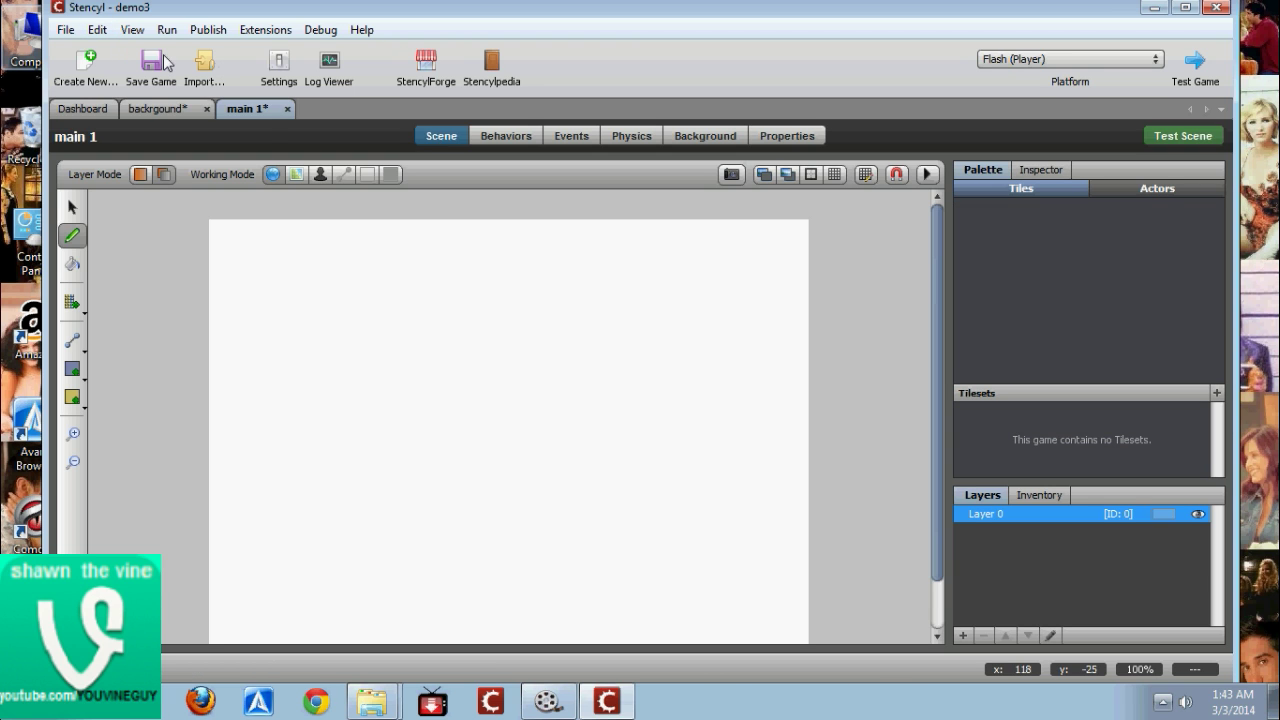
pyautogui.hotkey('ctrl', 's')
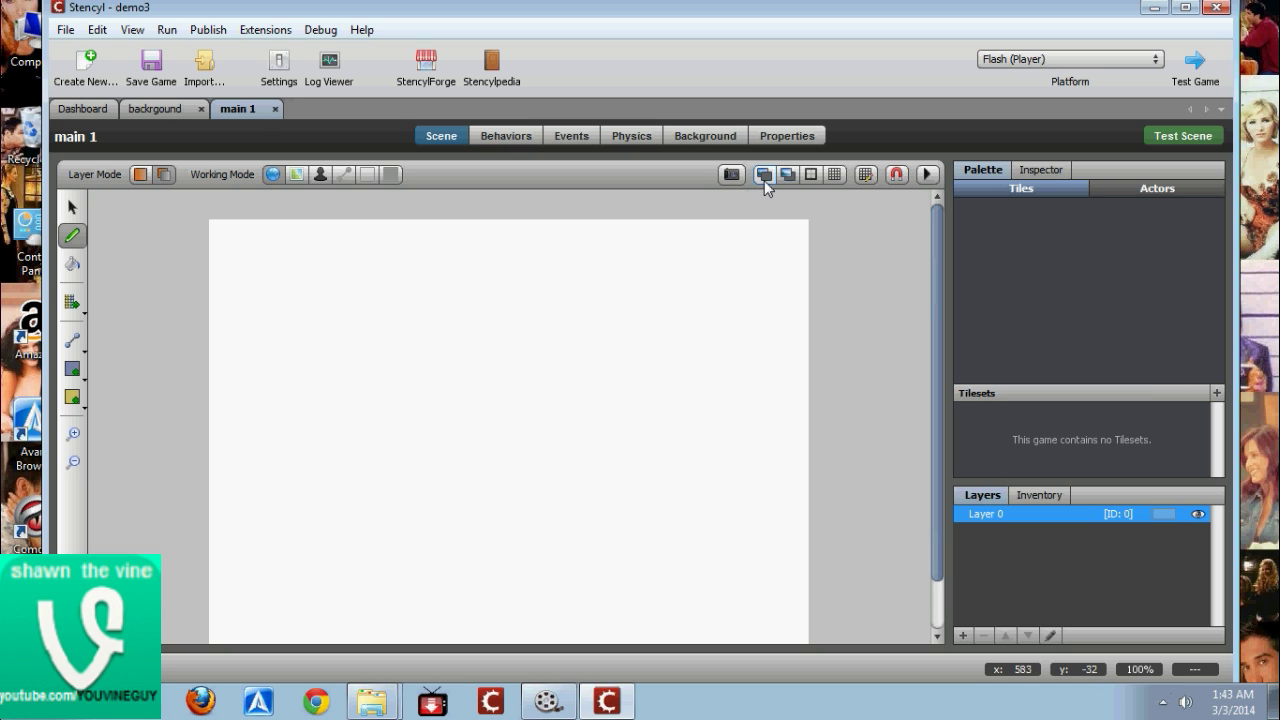
# - Show the background in the main 1 scene and download the featured Grass Land Tileset from StencylForge
pyautogui.click(763, 177)
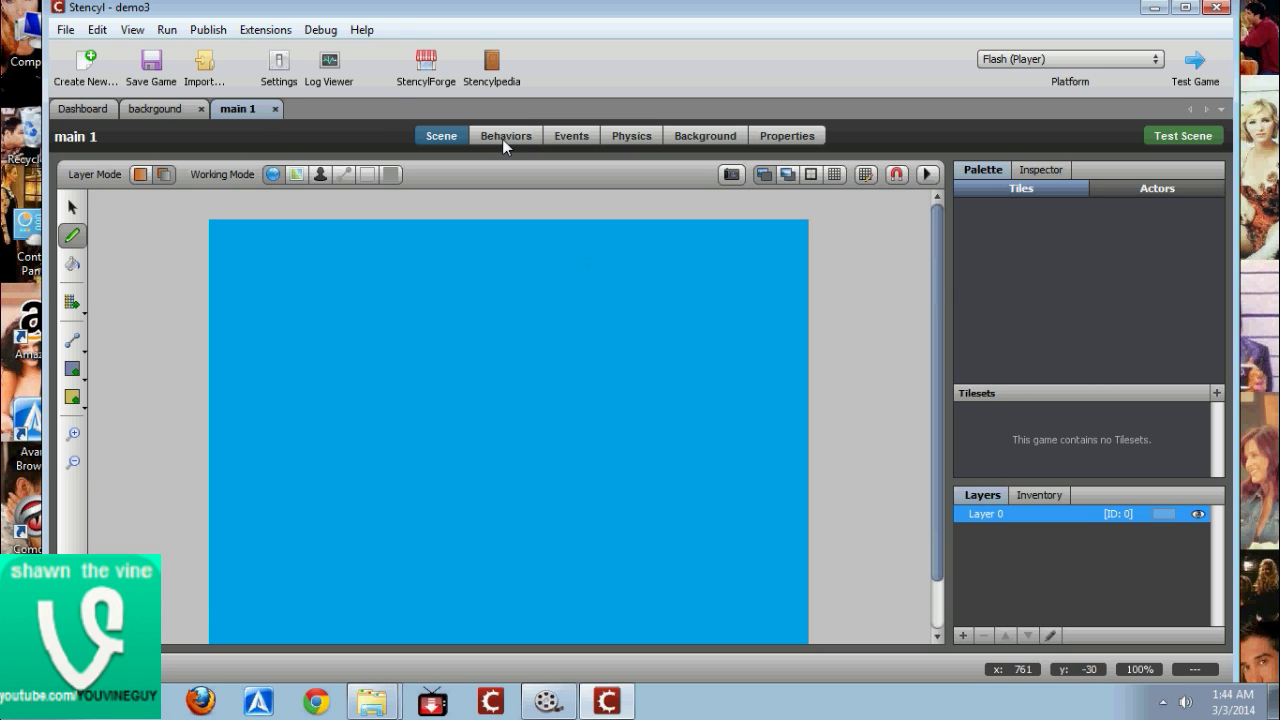
pyautogui.click(426, 66)
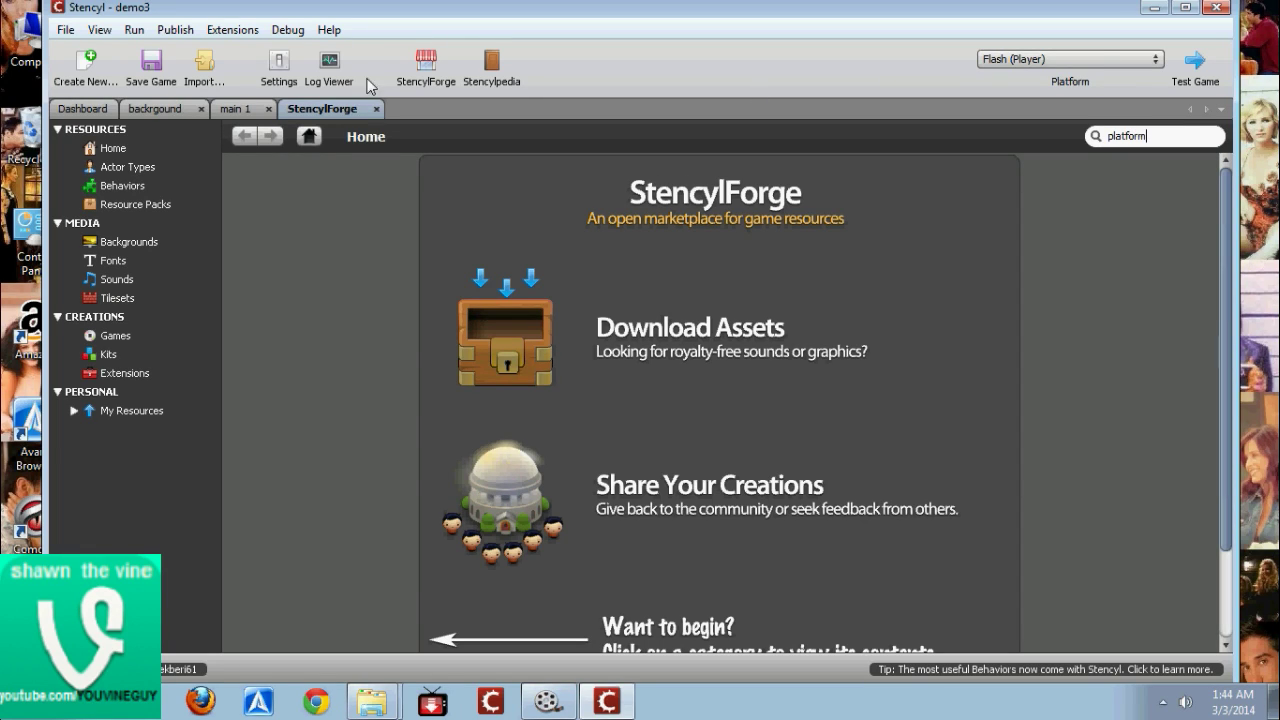
pyautogui.click(120, 297)
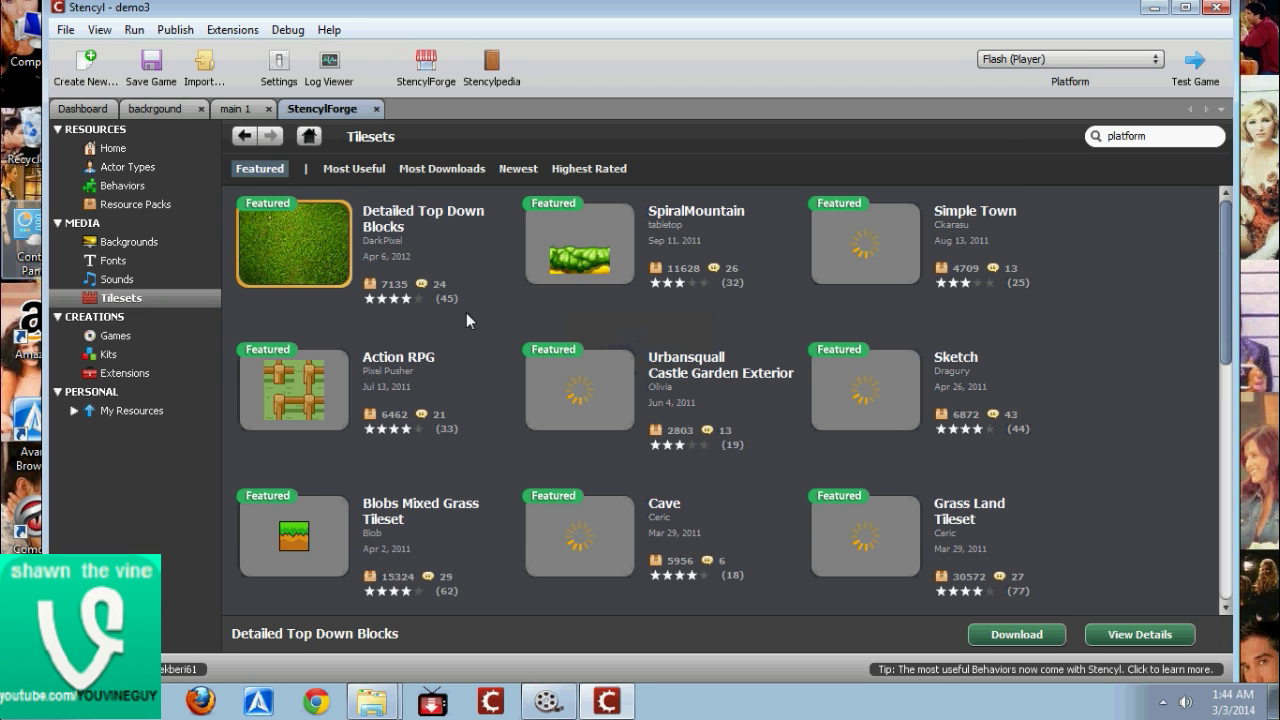
pyautogui.scroll(-3, 628, 354)
pyautogui.scroll(-2, 630, 362)
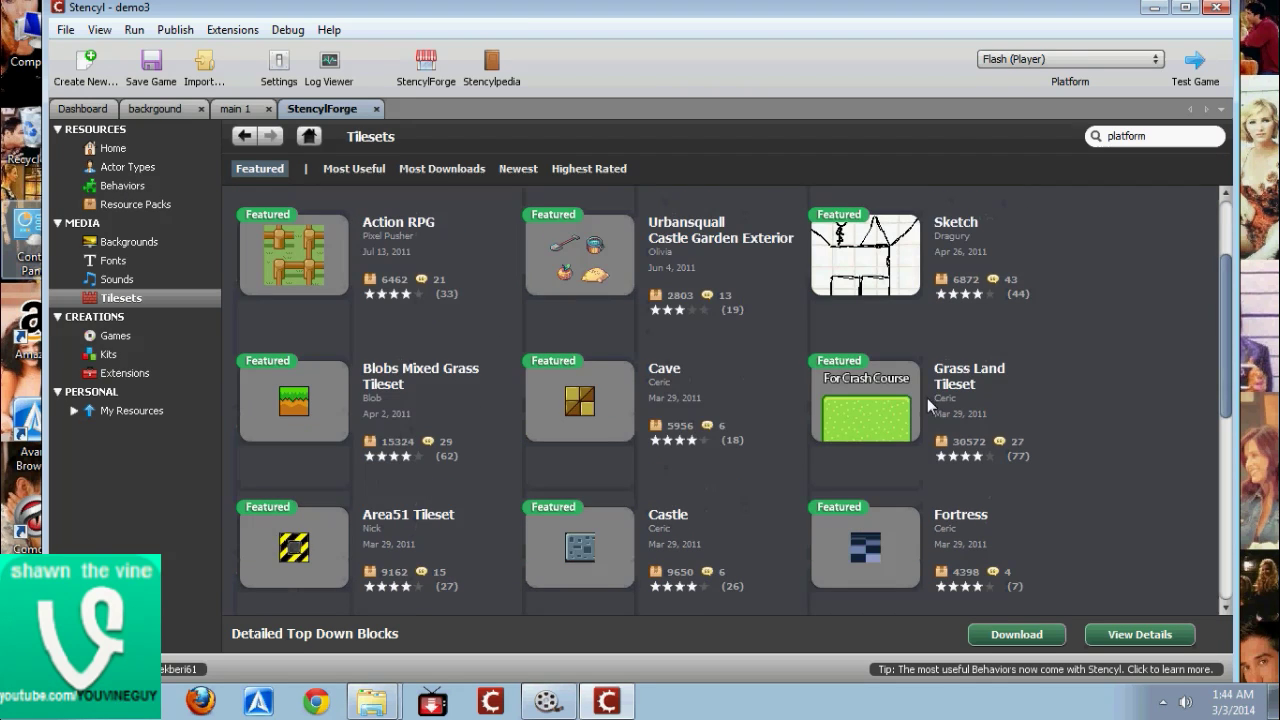
pyautogui.click(838, 421)
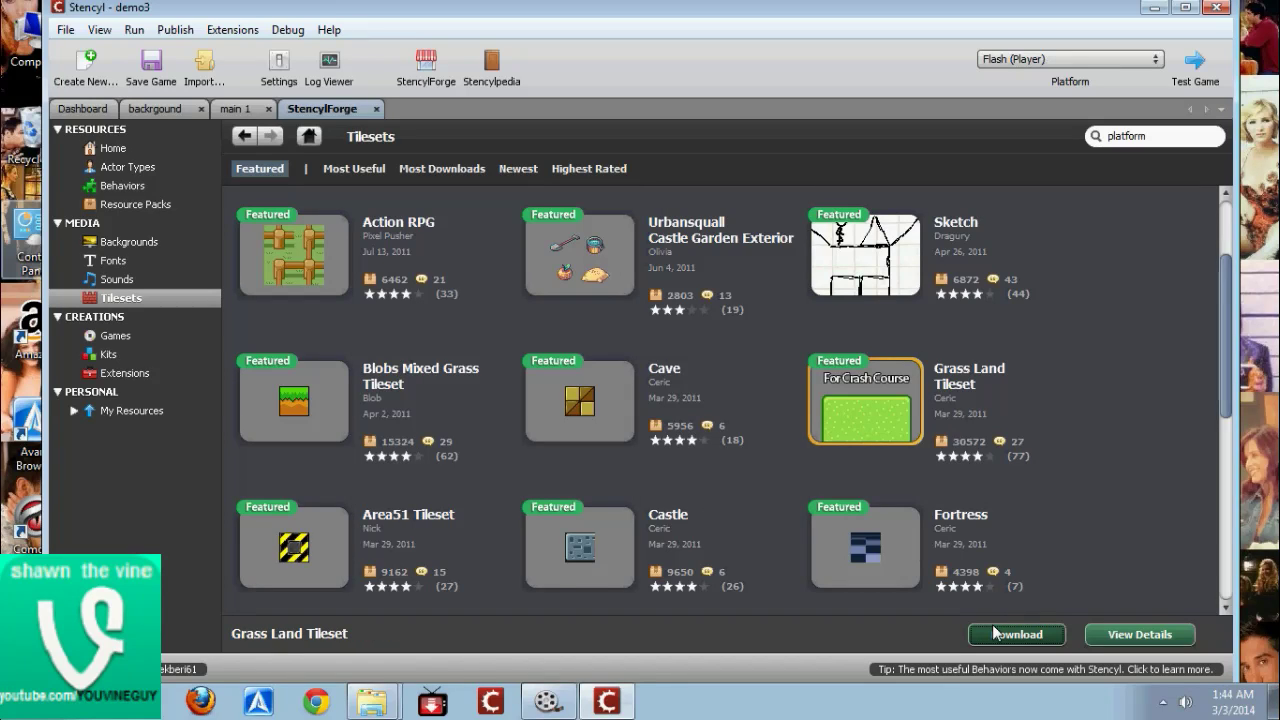
pyautogui.doubleClick(897, 401)
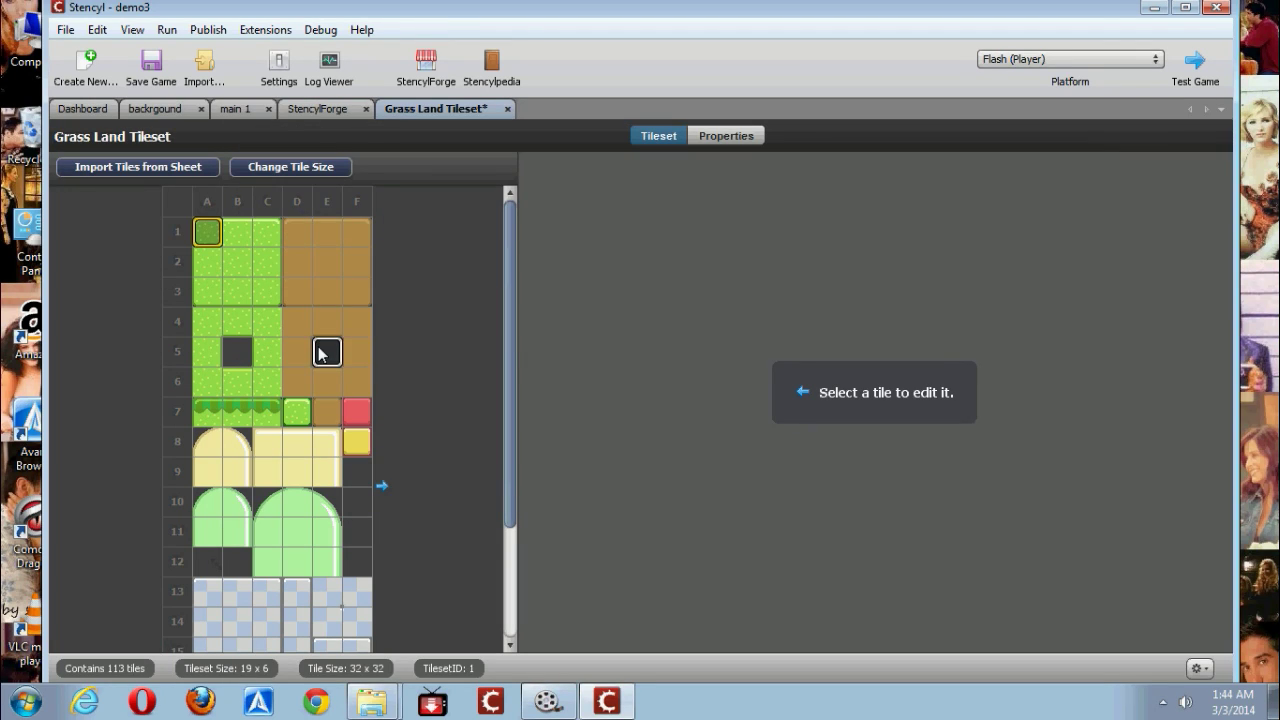
# - Lay a row of grass blocks, each three tiles wide and two high, across the main 1 scene just above its lowest tile row
pyautogui.click(233, 110)
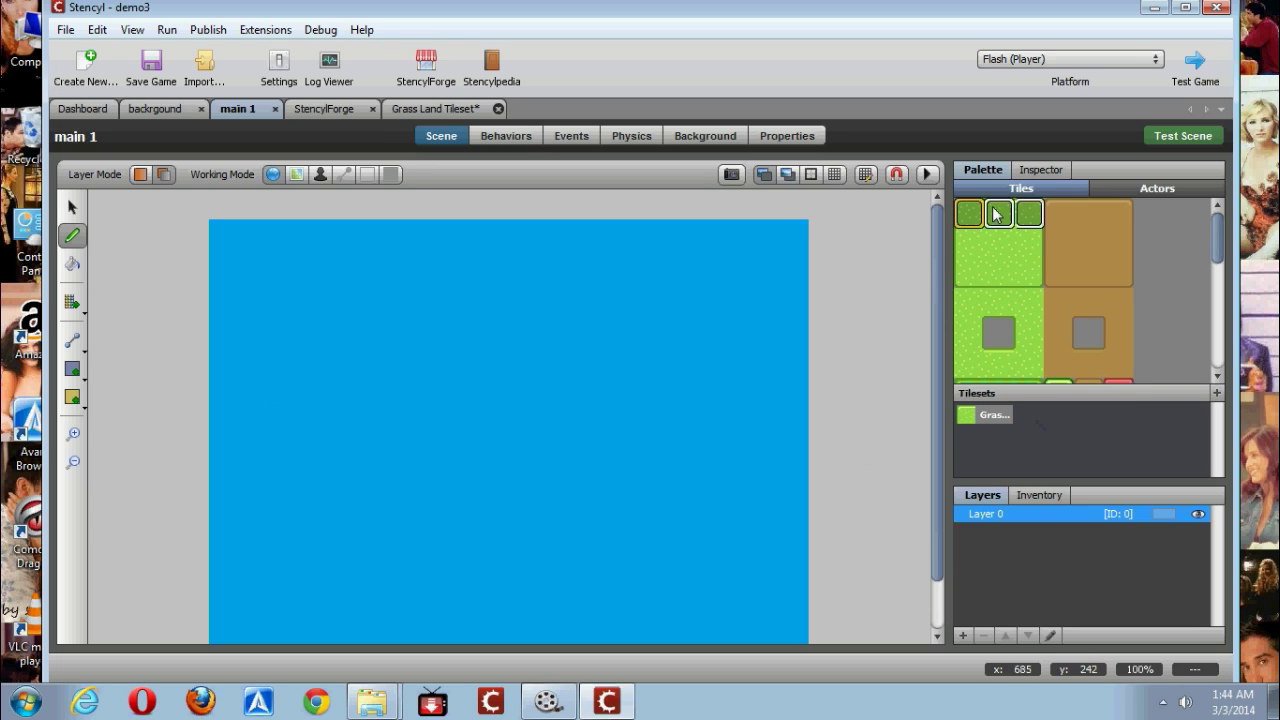
pyautogui.click(1023, 254)
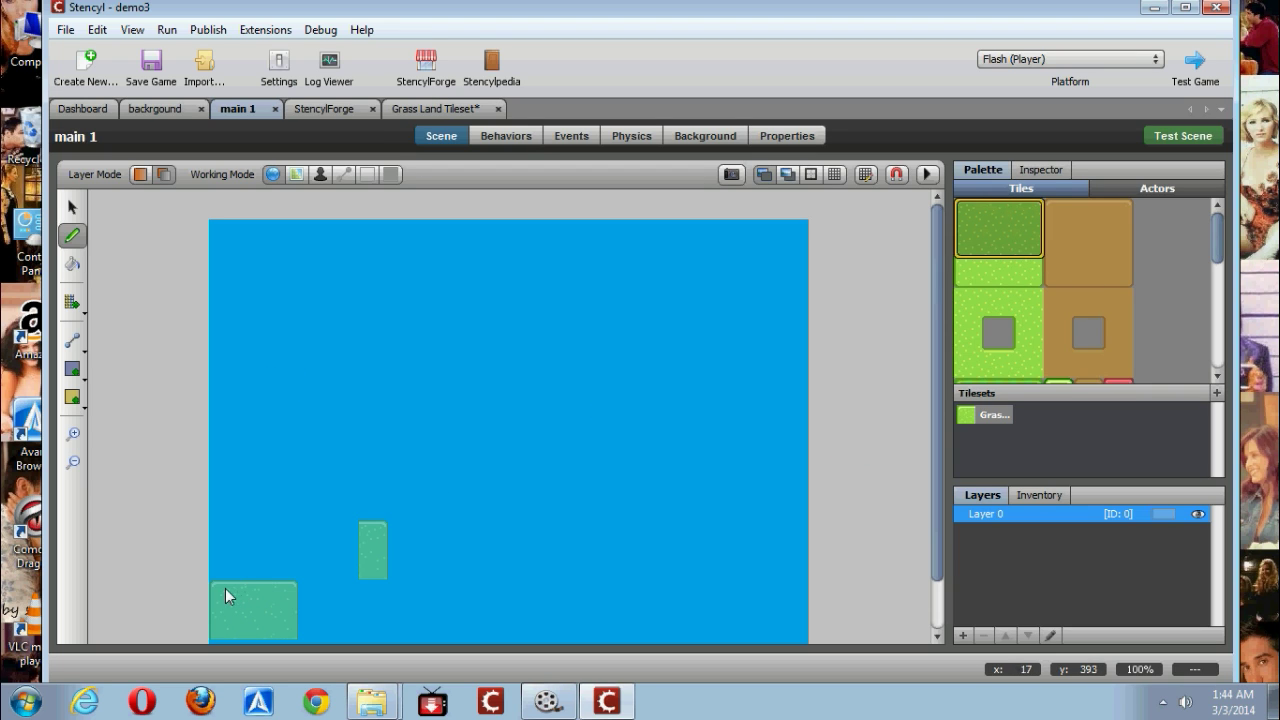
pyautogui.click(222, 598)
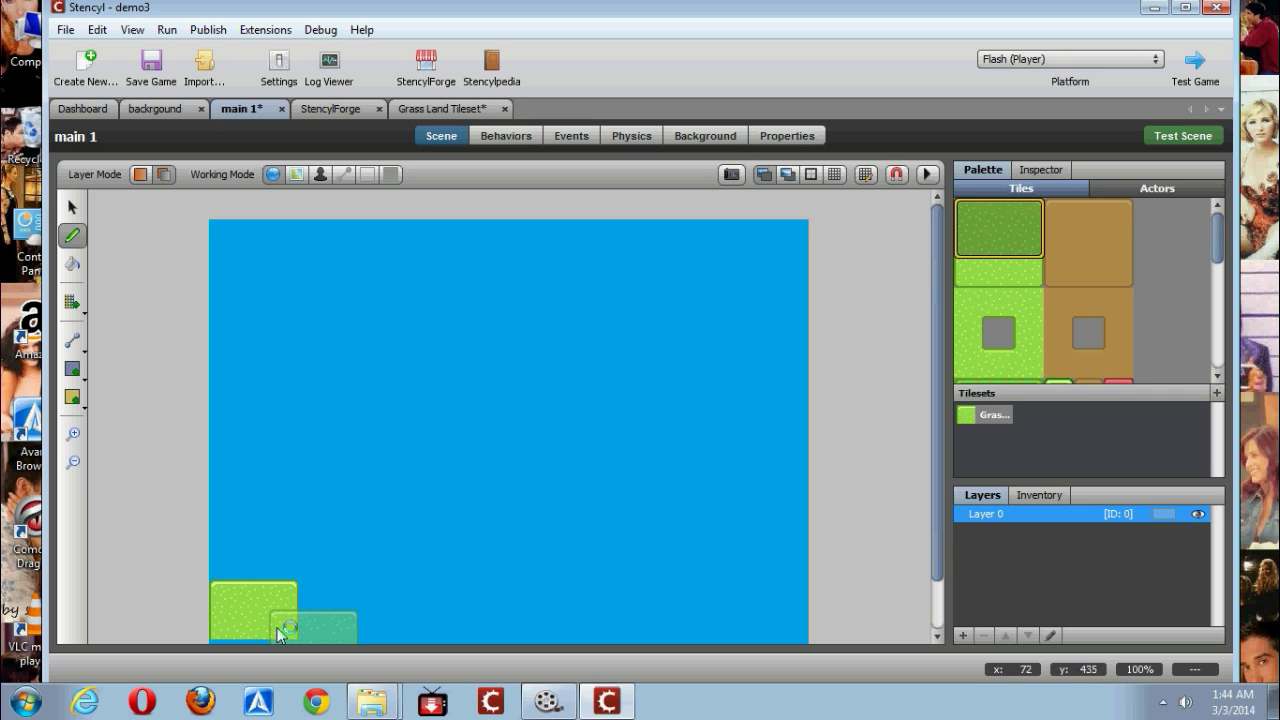
pyautogui.click(322, 599)
pyautogui.click(410, 599)
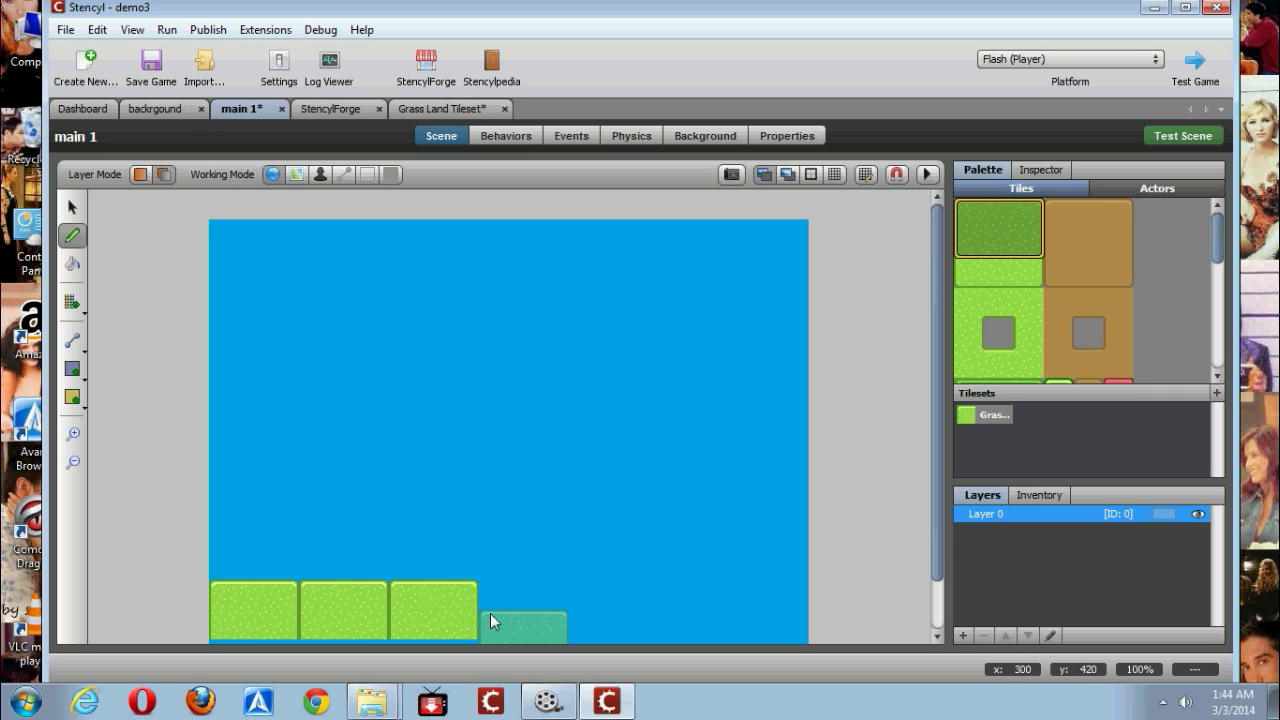
pyautogui.click(526, 593)
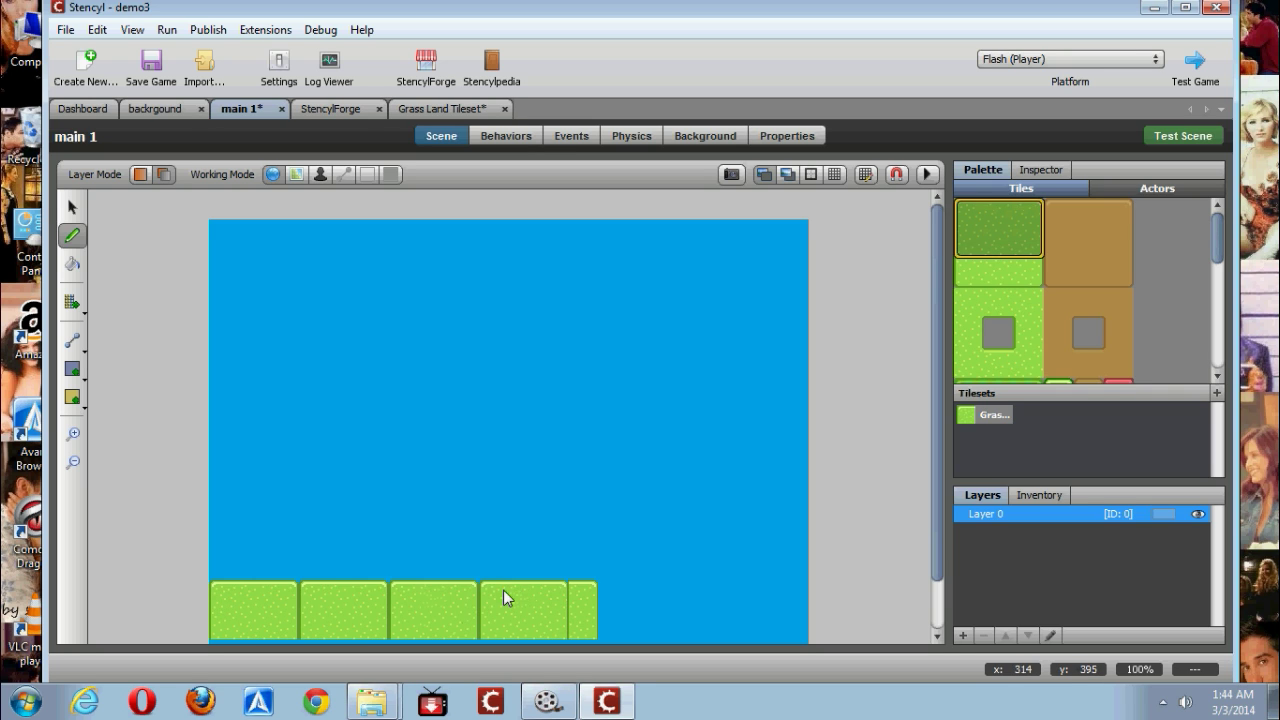
pyautogui.click(503, 590)
pyautogui.click(580, 609)
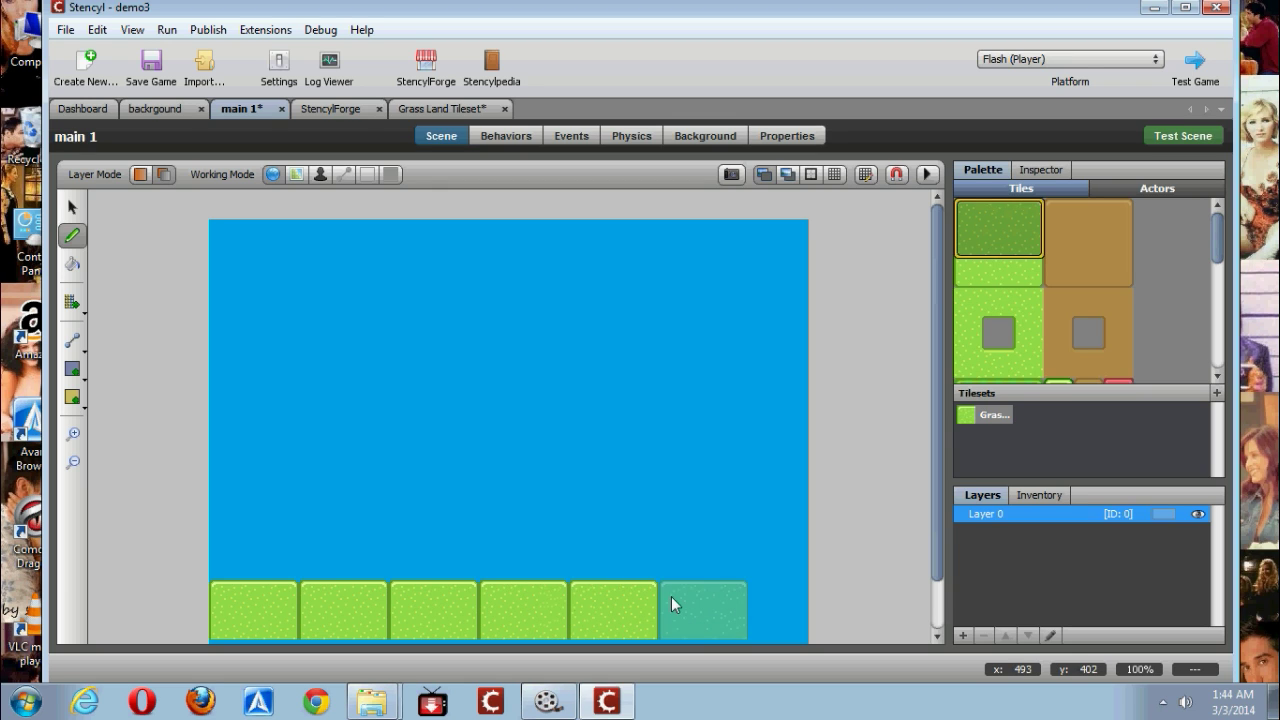
pyautogui.click(675, 597)
pyautogui.click(760, 592)
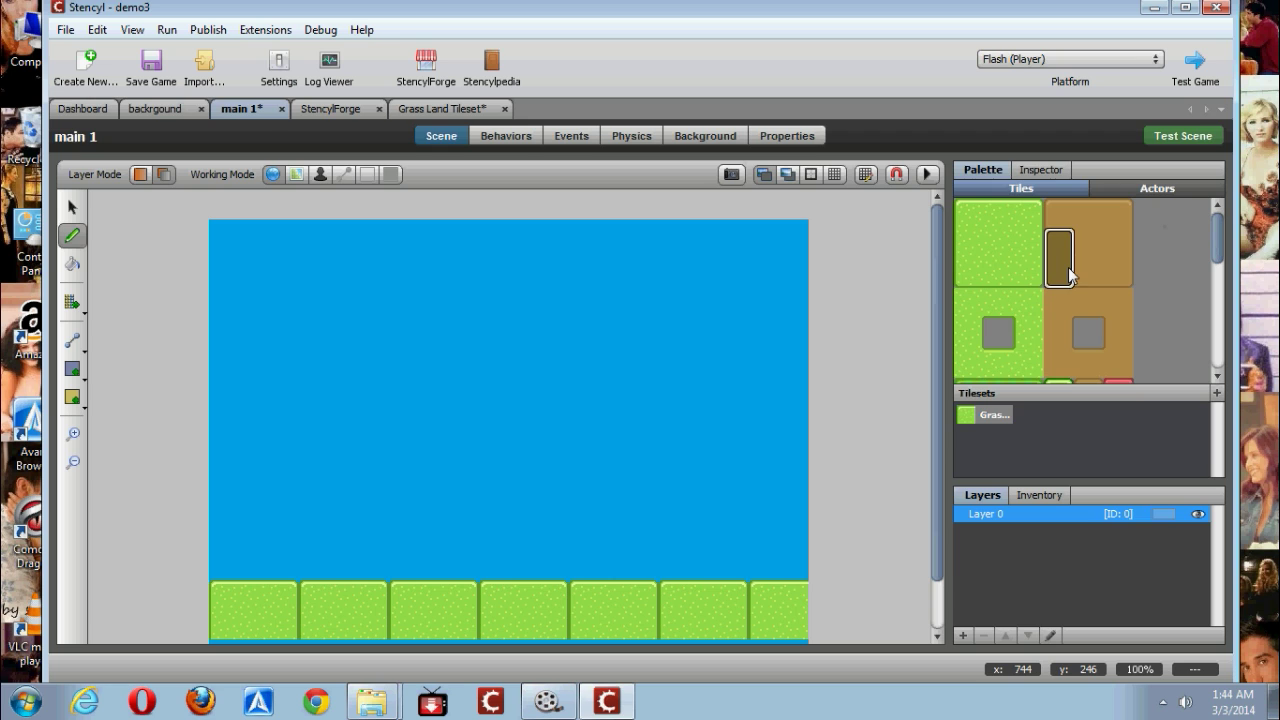
# - Fill the strip beneath the grass with brown dirt tiles across the full width of the scene
pyautogui.click(1099, 275)
pyautogui.scroll(-1, 868, 395)
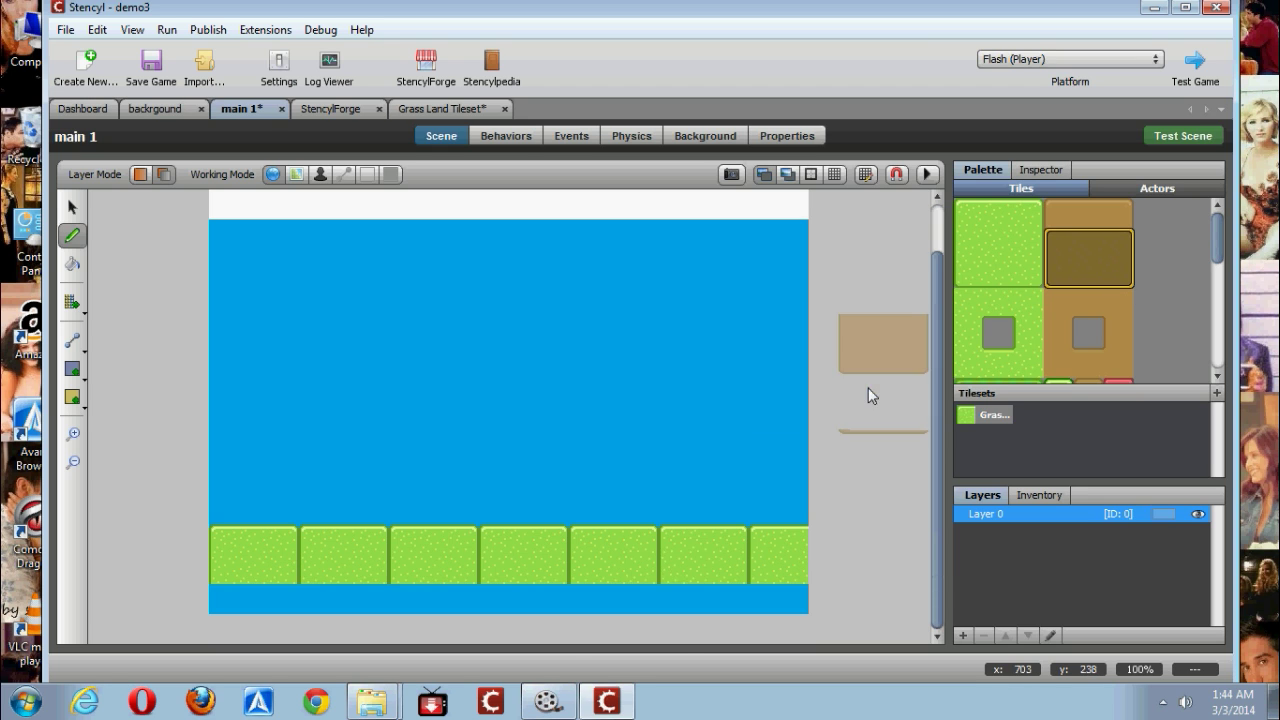
pyautogui.click(234, 601)
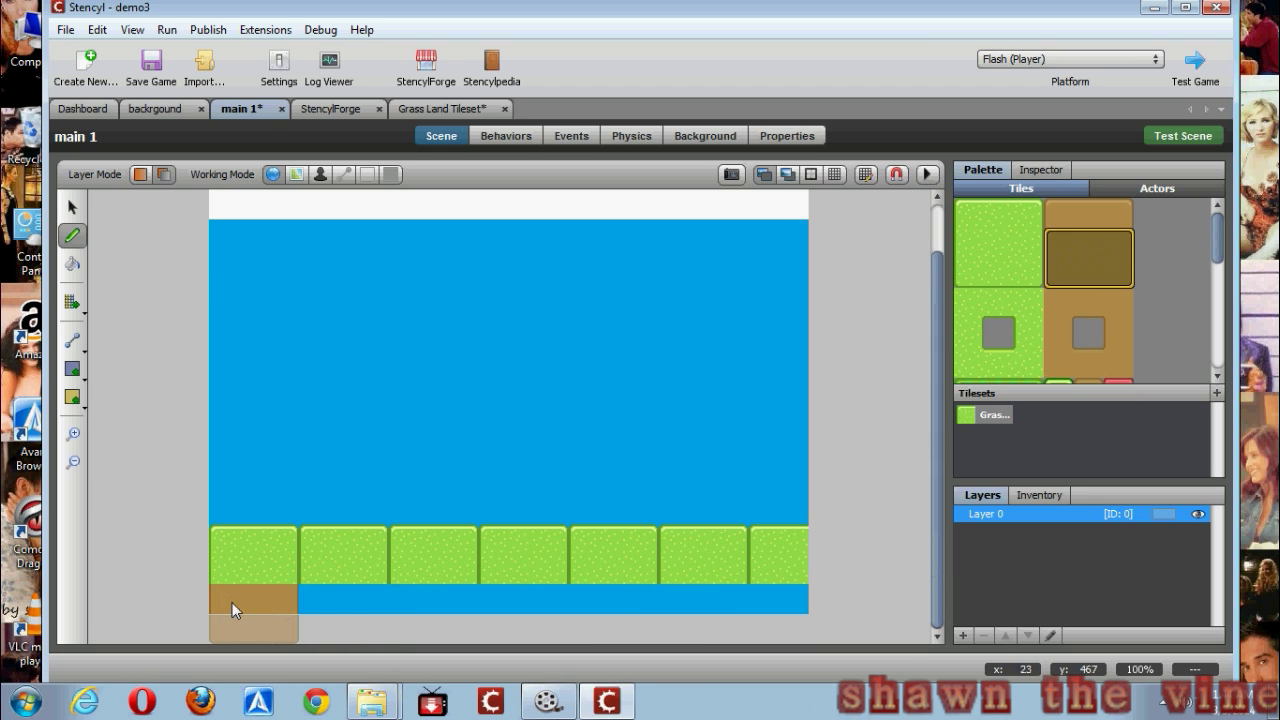
pyautogui.moveTo(232, 602); pyautogui.dragTo(469, 602)
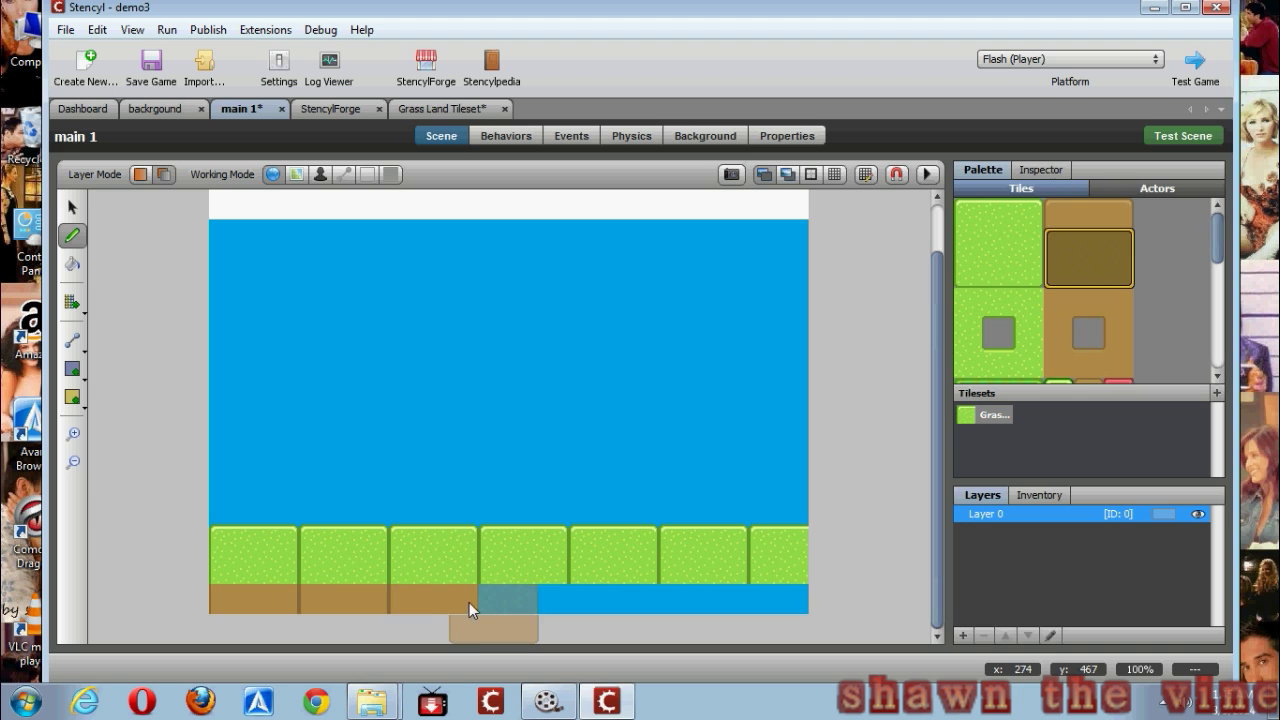
pyautogui.click(493, 600)
pyautogui.click(600, 601)
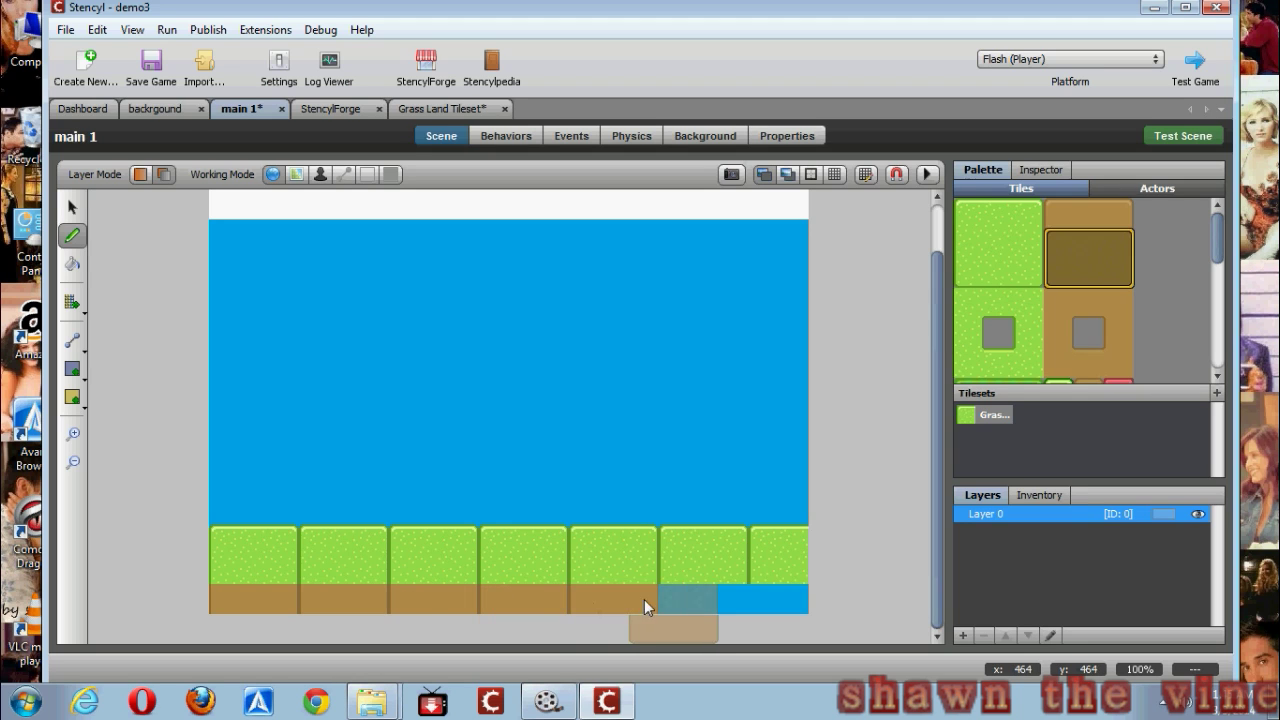
pyautogui.click(669, 601)
pyautogui.click(761, 600)
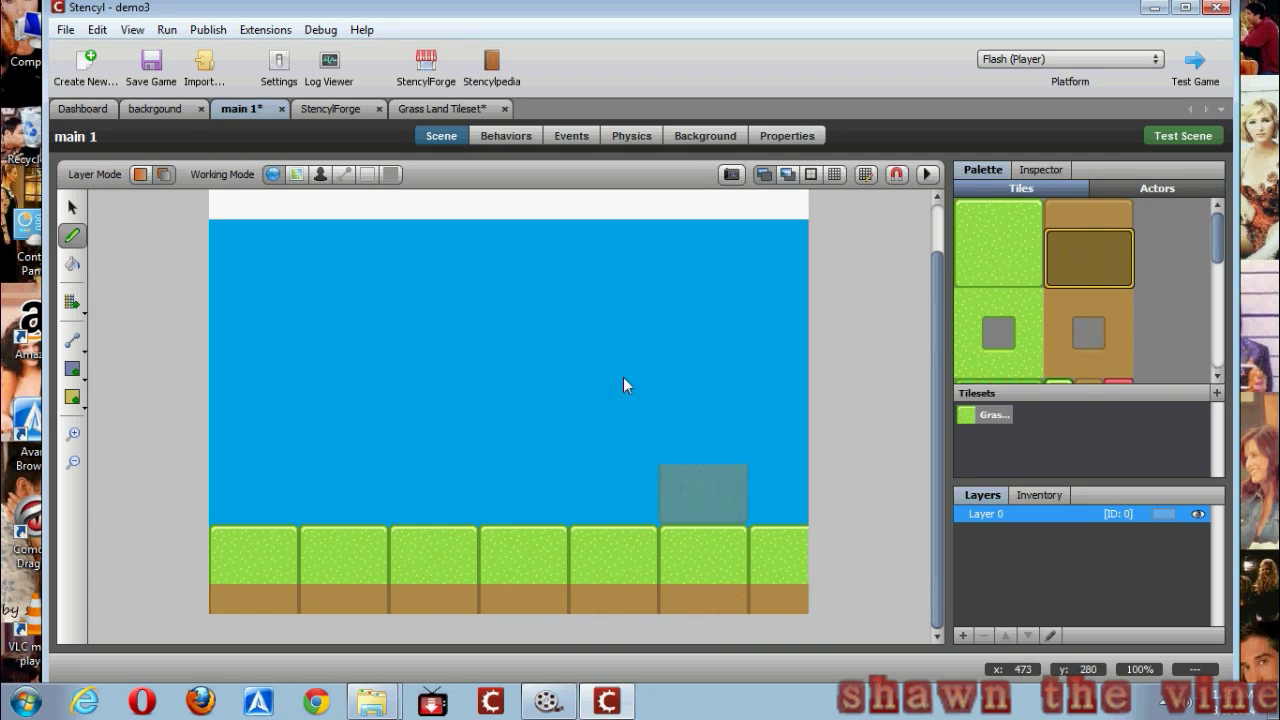
# - Search the StencylForge tilesets for mambo
pyautogui.click(428, 57)
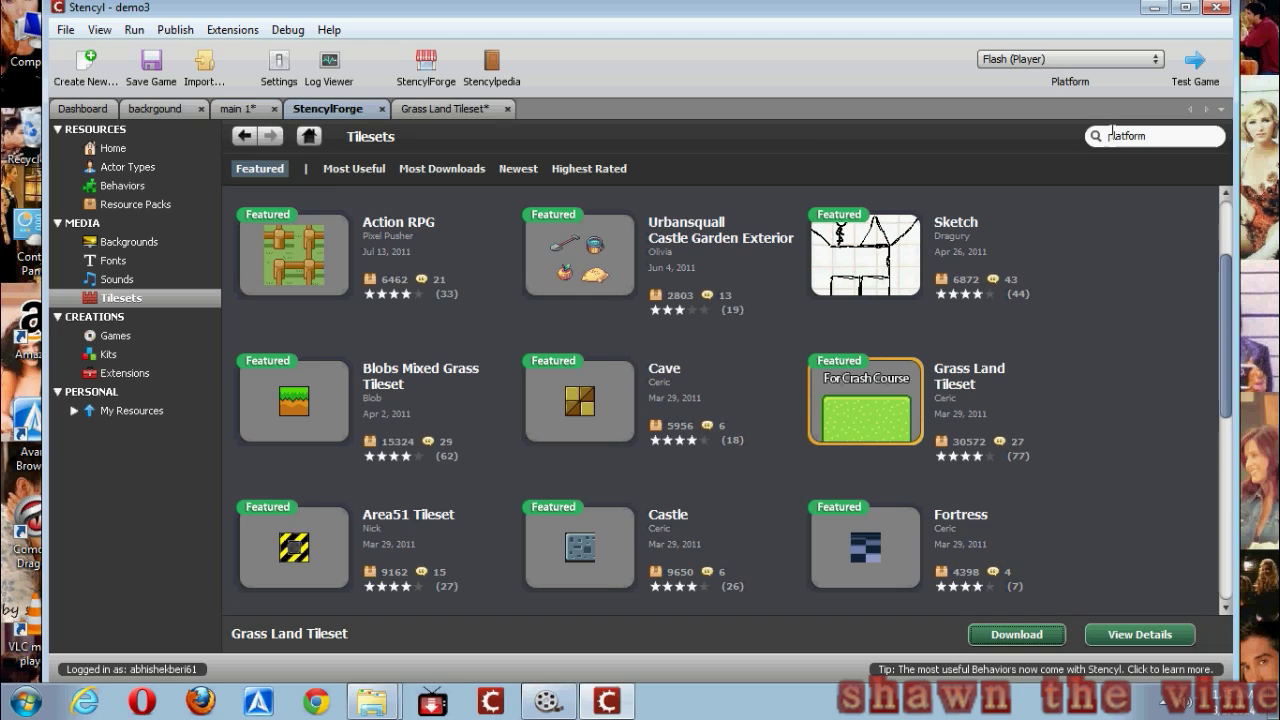
pyautogui.doubleClick(1112, 135)
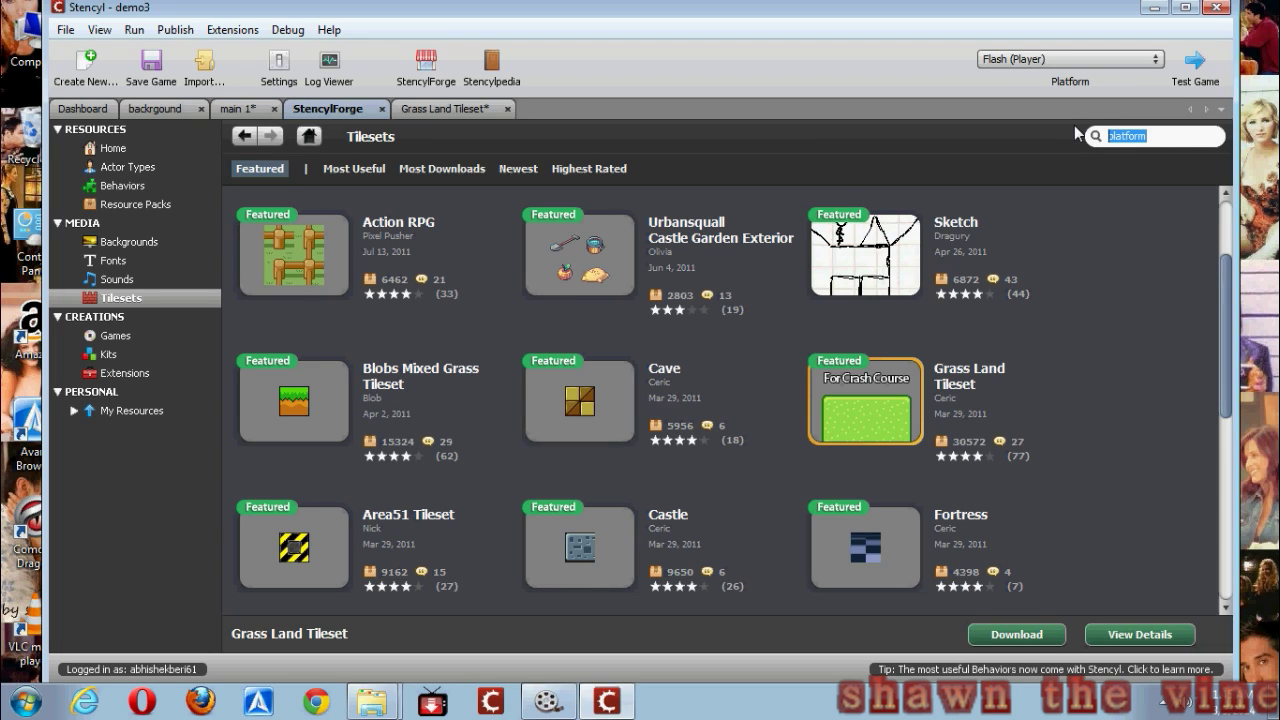
pyautogui.write('mambo')
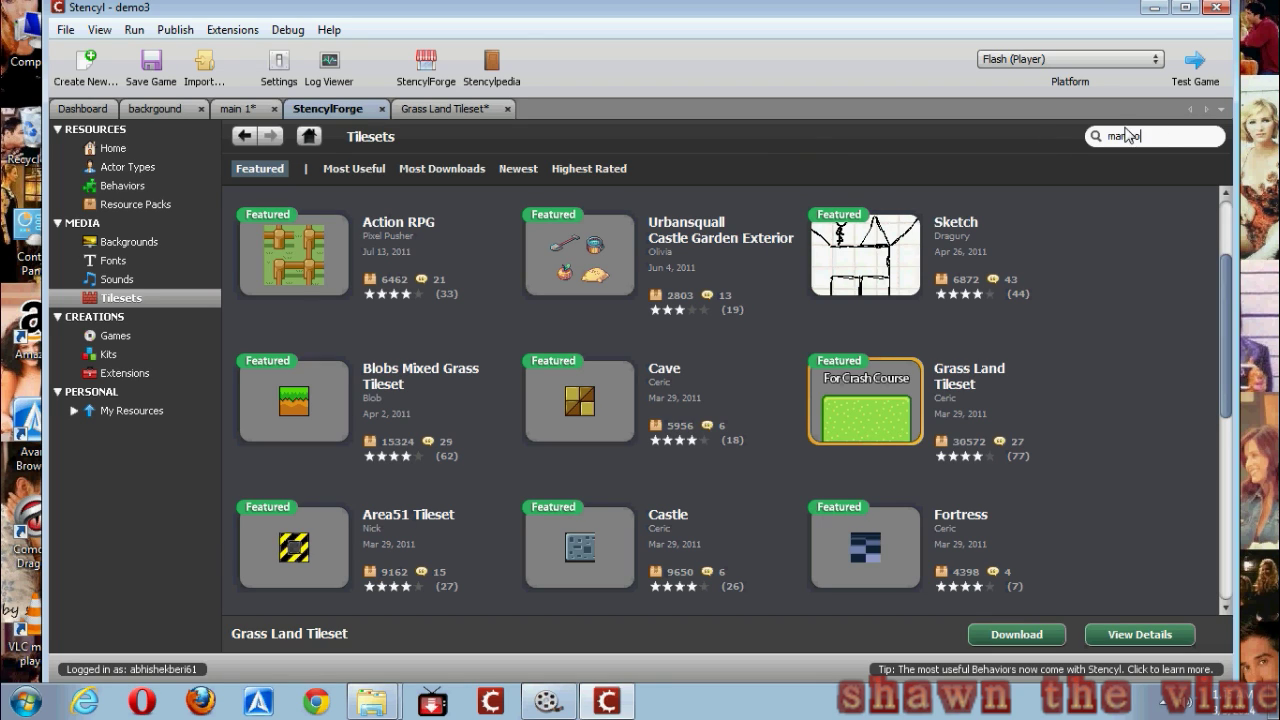
pyautogui.press('Return')
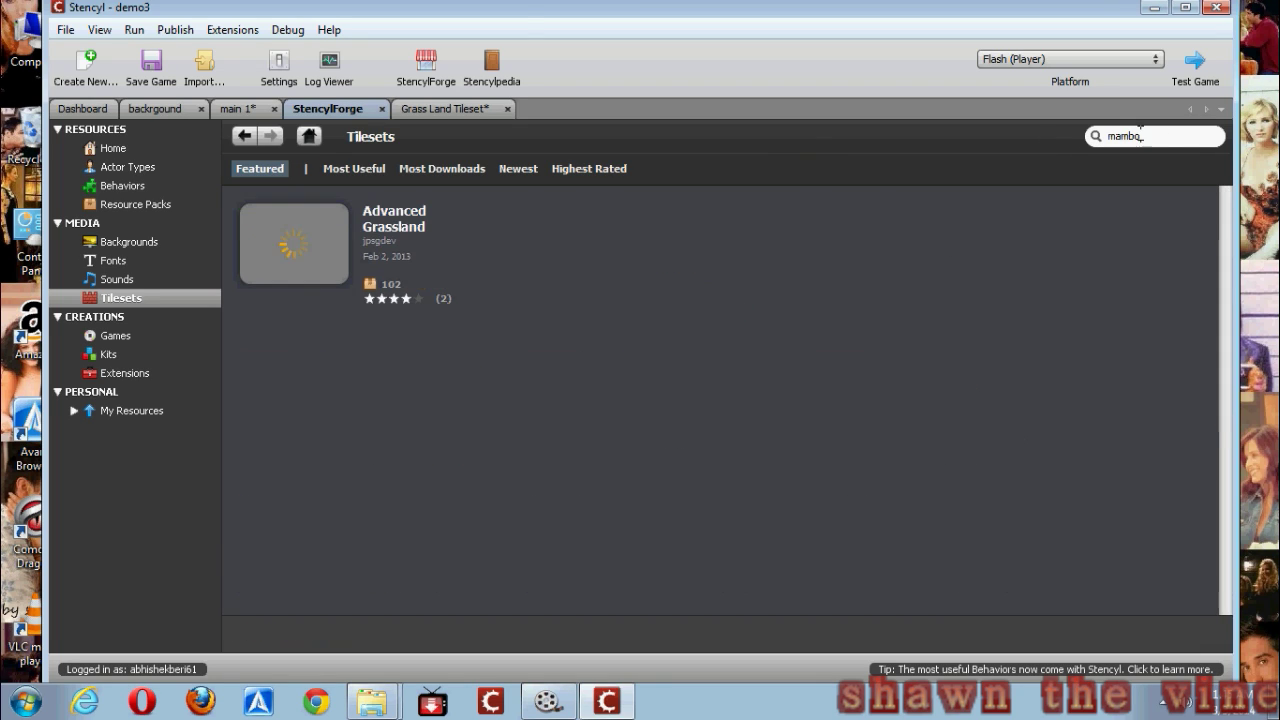
# - Download the Mambo actor type from StencylForge's most downloaded Actor Types, replacing the existing copy
pyautogui.click(178, 167)
pyautogui.click(460, 170)
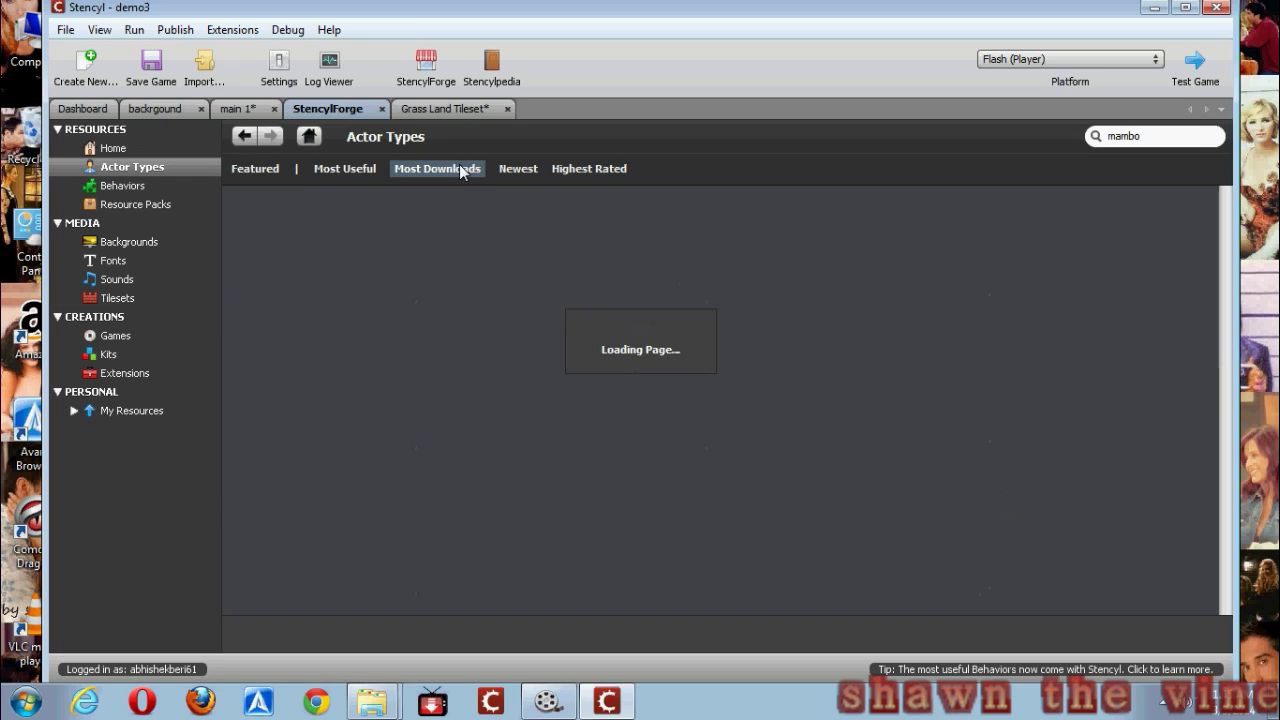
pyautogui.click(840, 525)
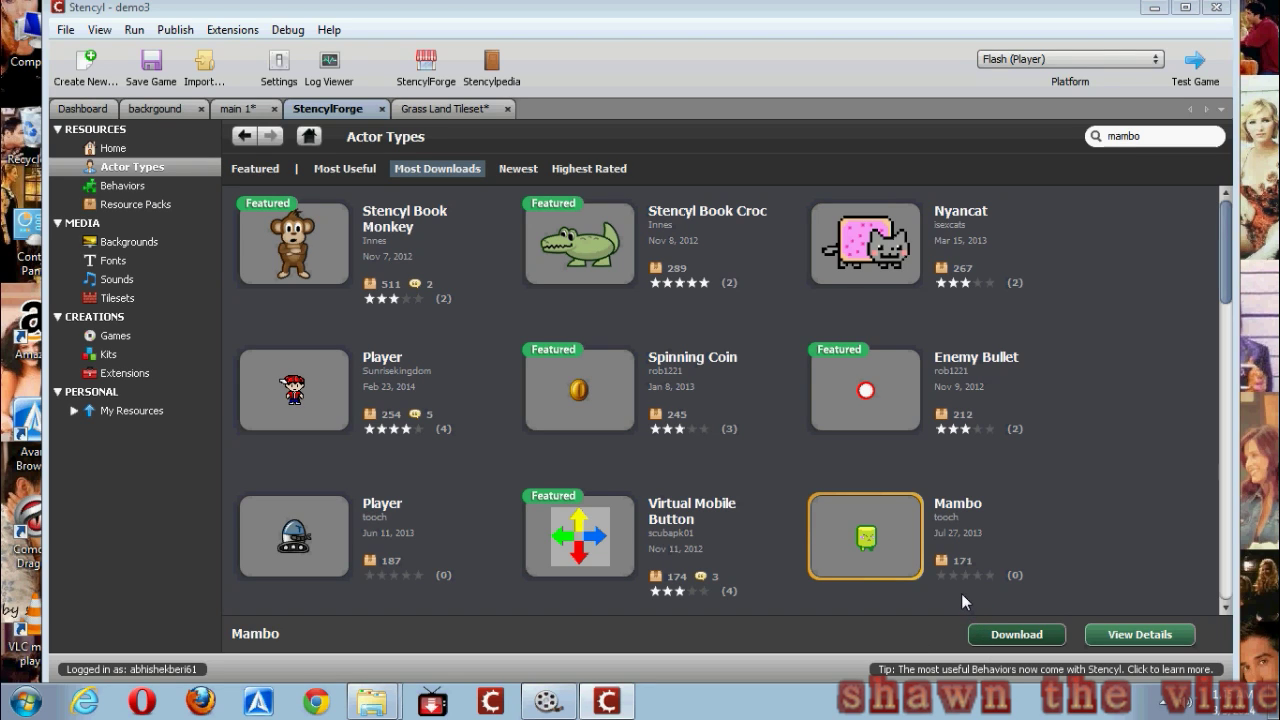
pyautogui.doubleClick(880, 551)
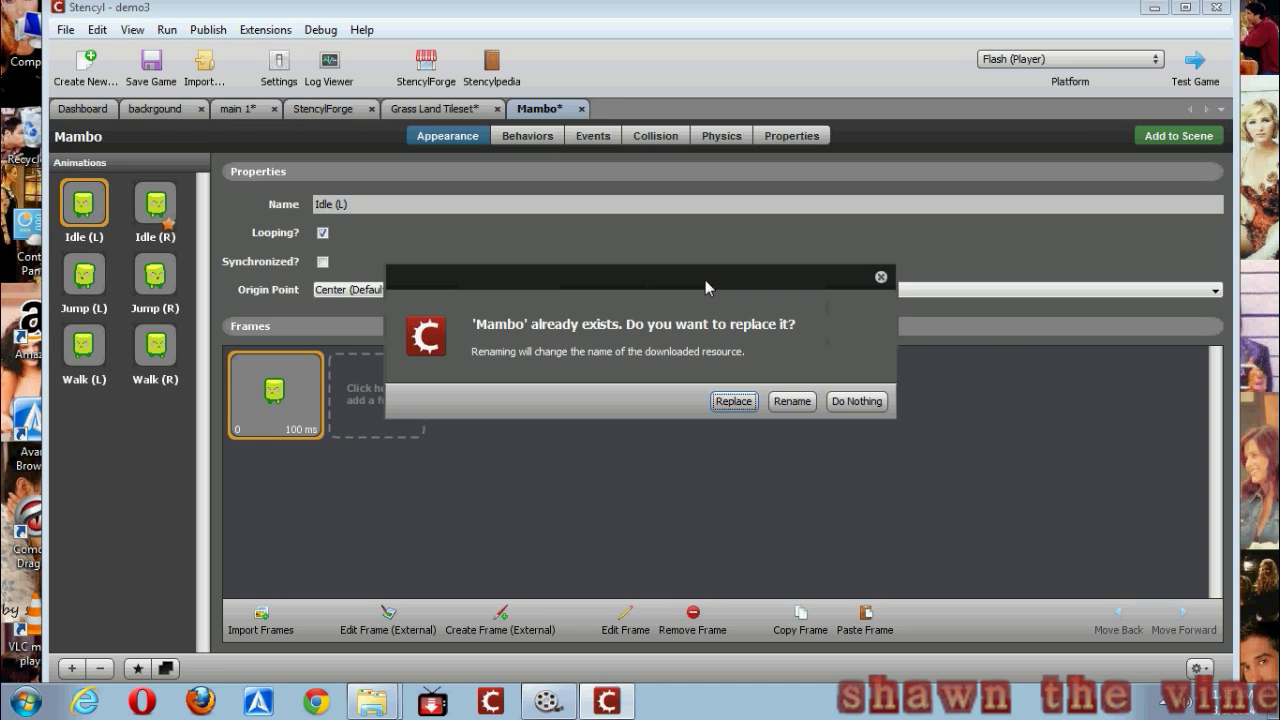
pyautogui.click(752, 398)
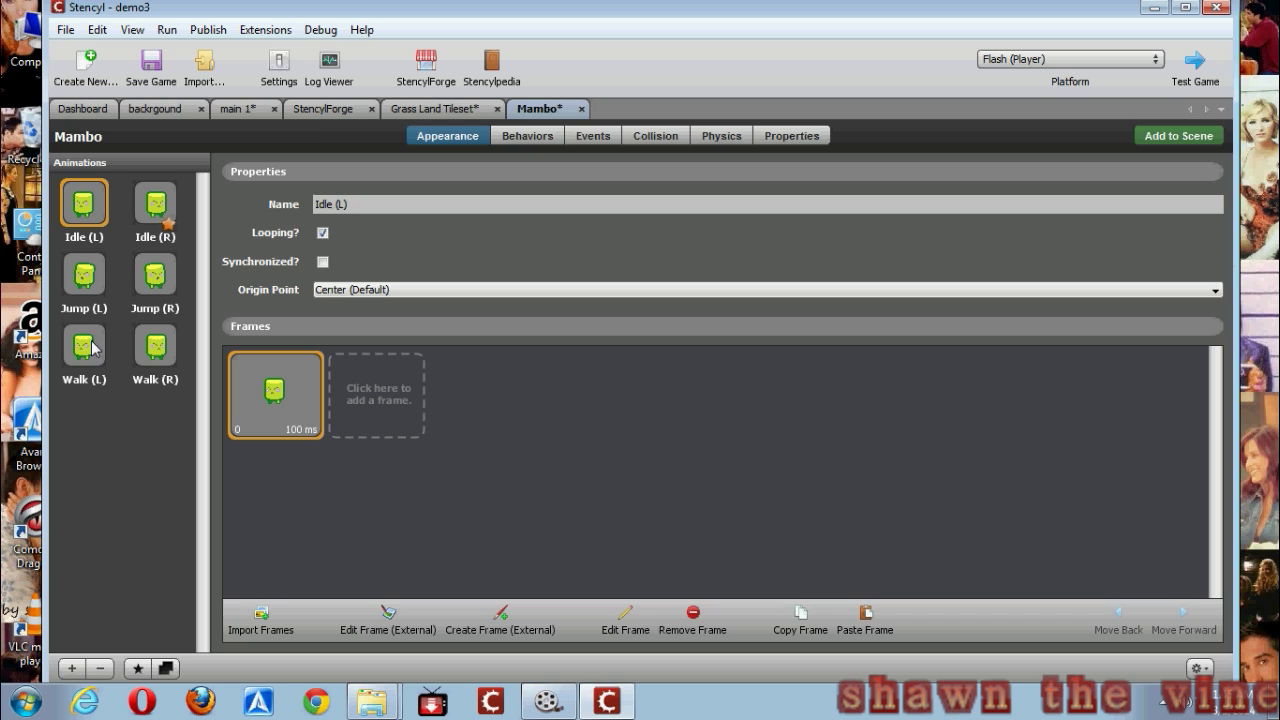
# - Place the Mambo actor on the grass at the left end of the main 1 scene
pyautogui.click(255, 109)
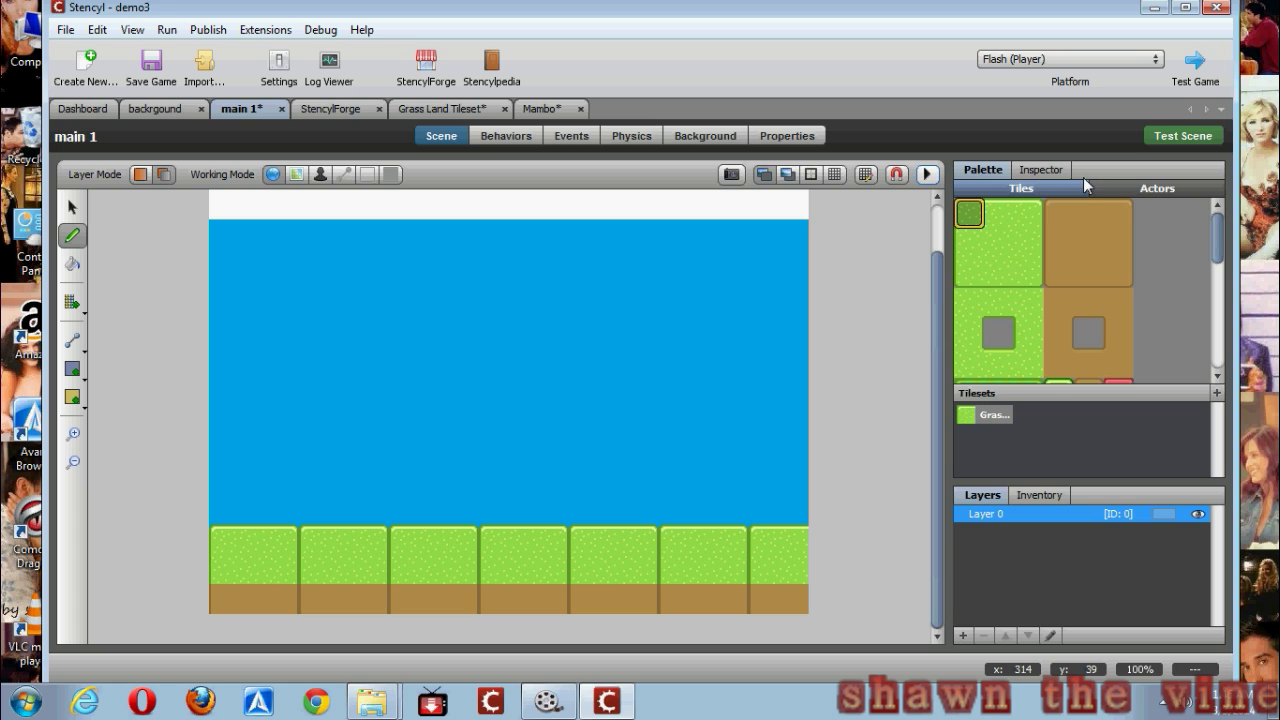
pyautogui.click(1124, 188)
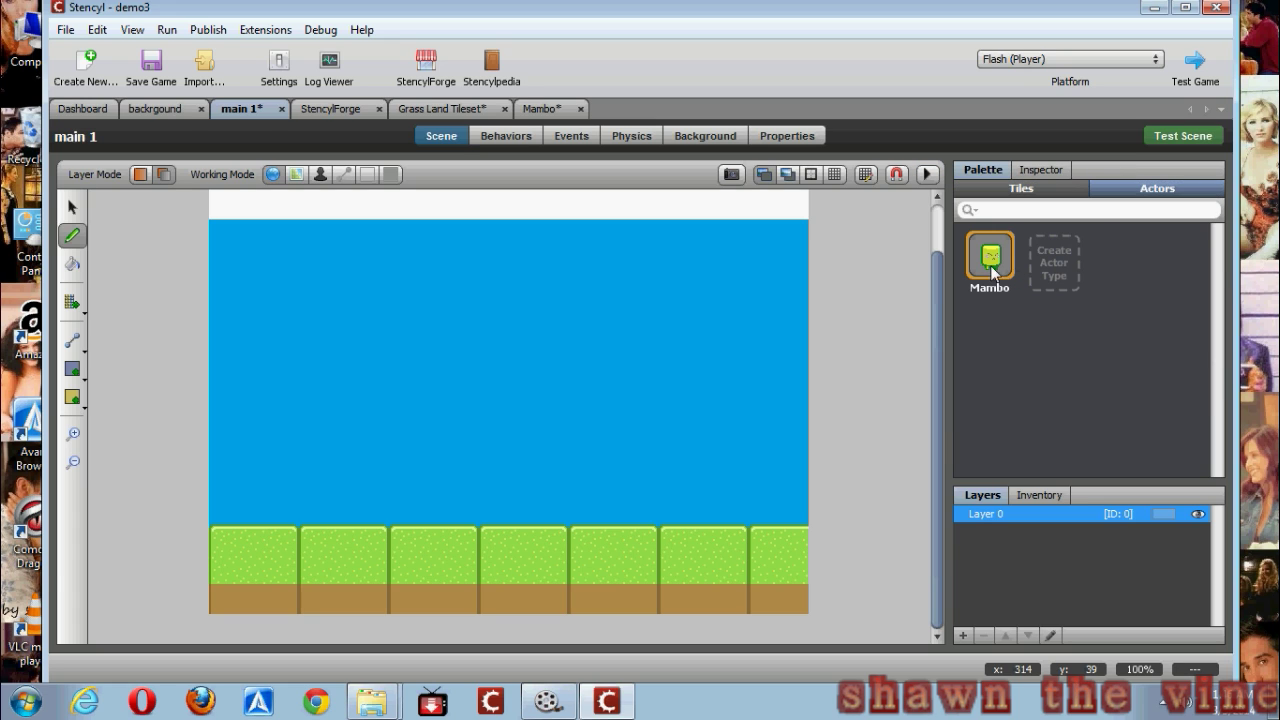
pyautogui.click(226, 516)
pyautogui.click(359, 113)
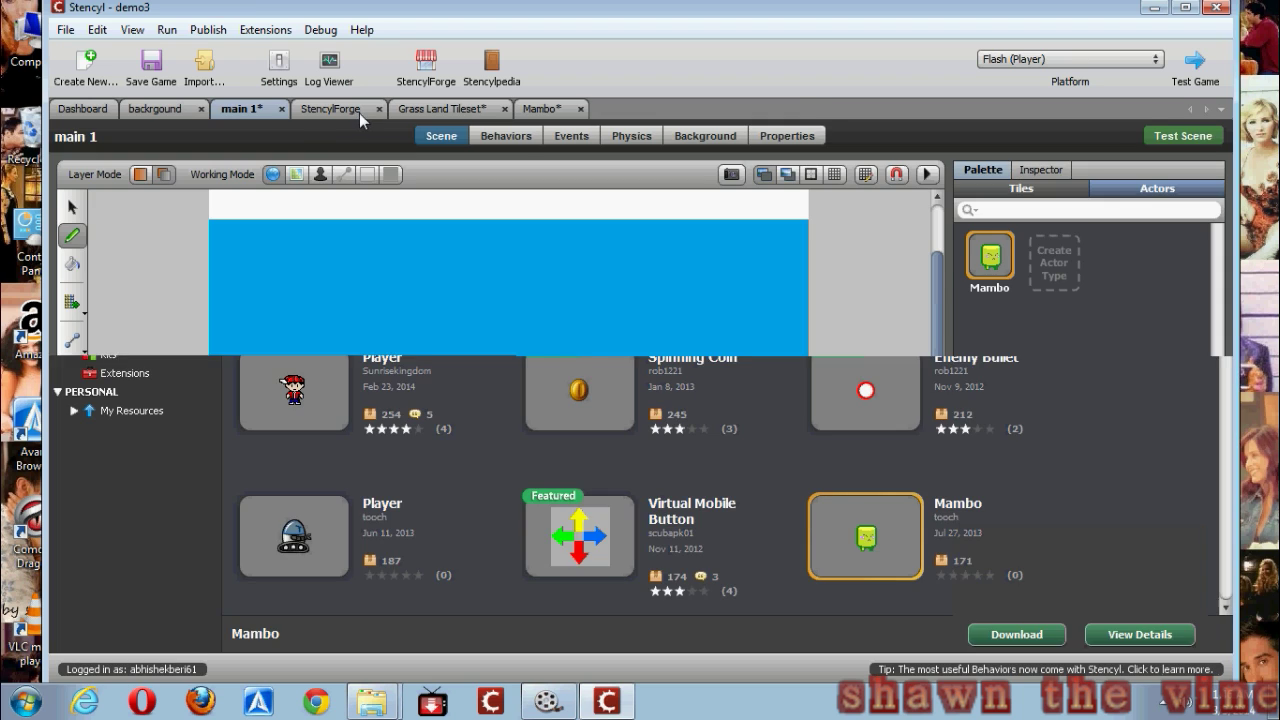
pyautogui.click(478, 108)
pyautogui.click(562, 108)
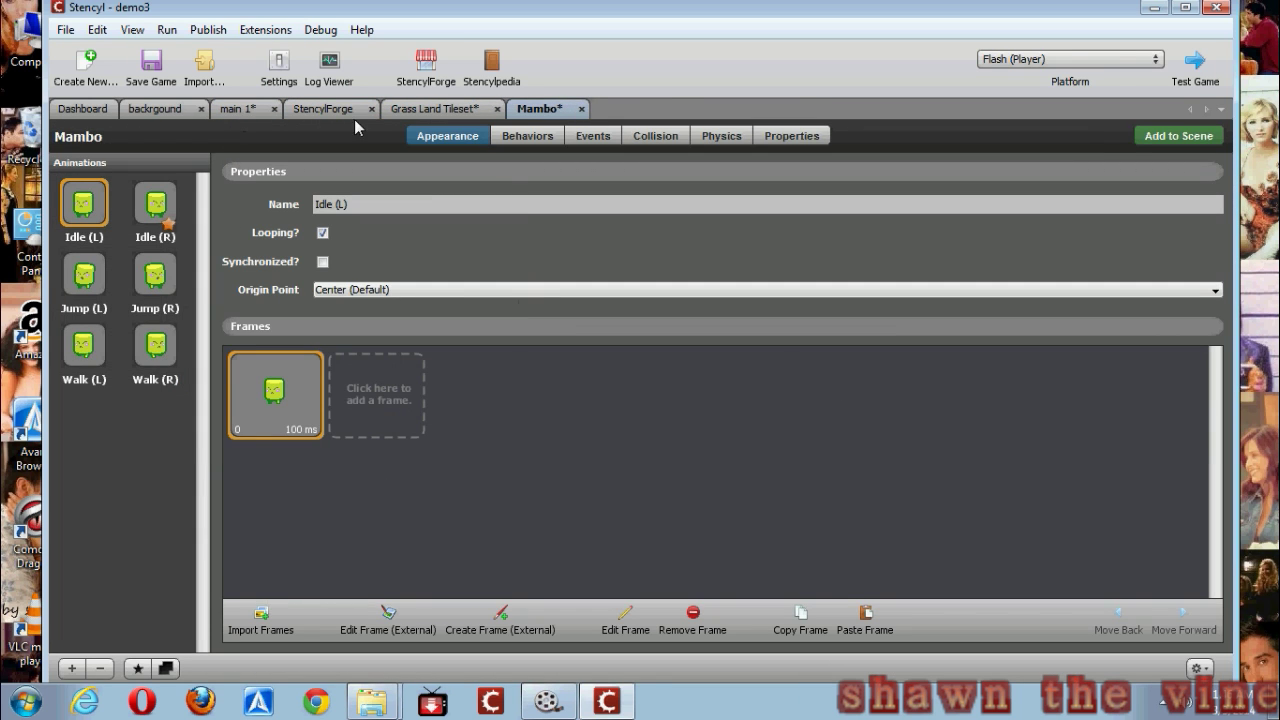
# - Search the StencylForge Actor Types for coins
pyautogui.click(428, 78)
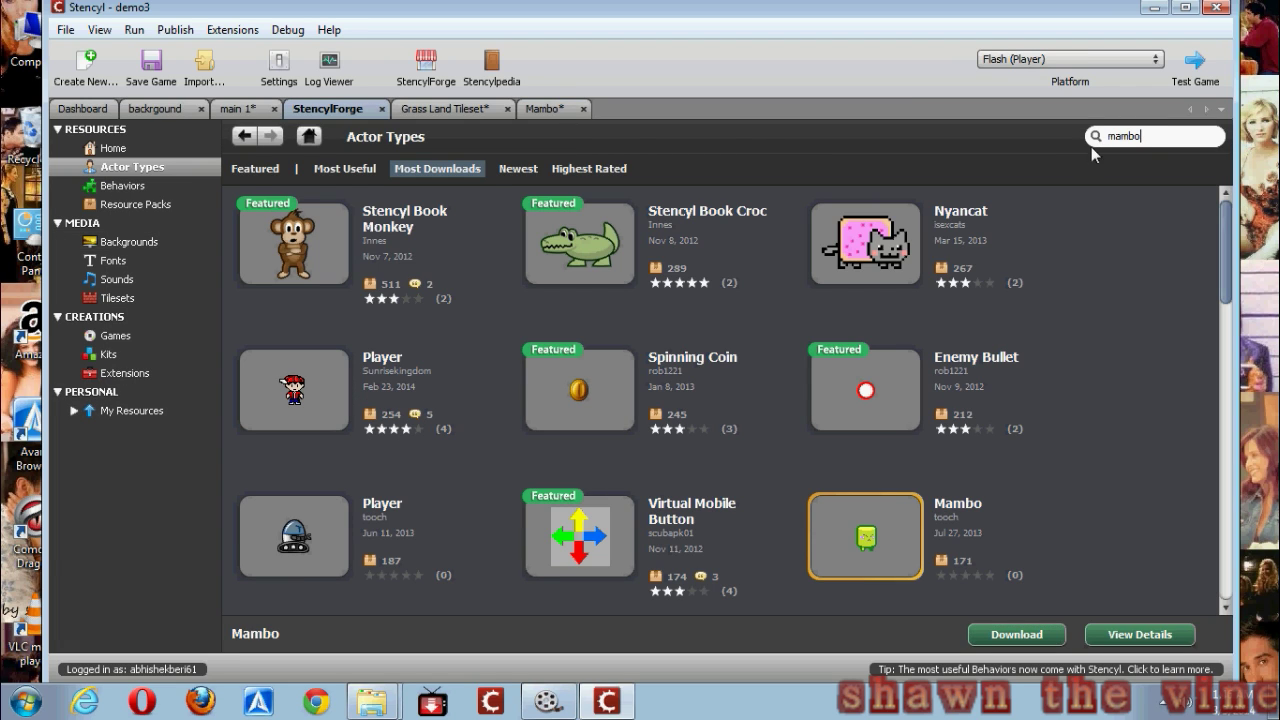
pyautogui.doubleClick(1125, 134)
pyautogui.click(1108, 140)
pyautogui.moveTo(1142, 137); pyautogui.dragTo(1106, 138)
pyautogui.write('coins')
pyautogui.press('Return')
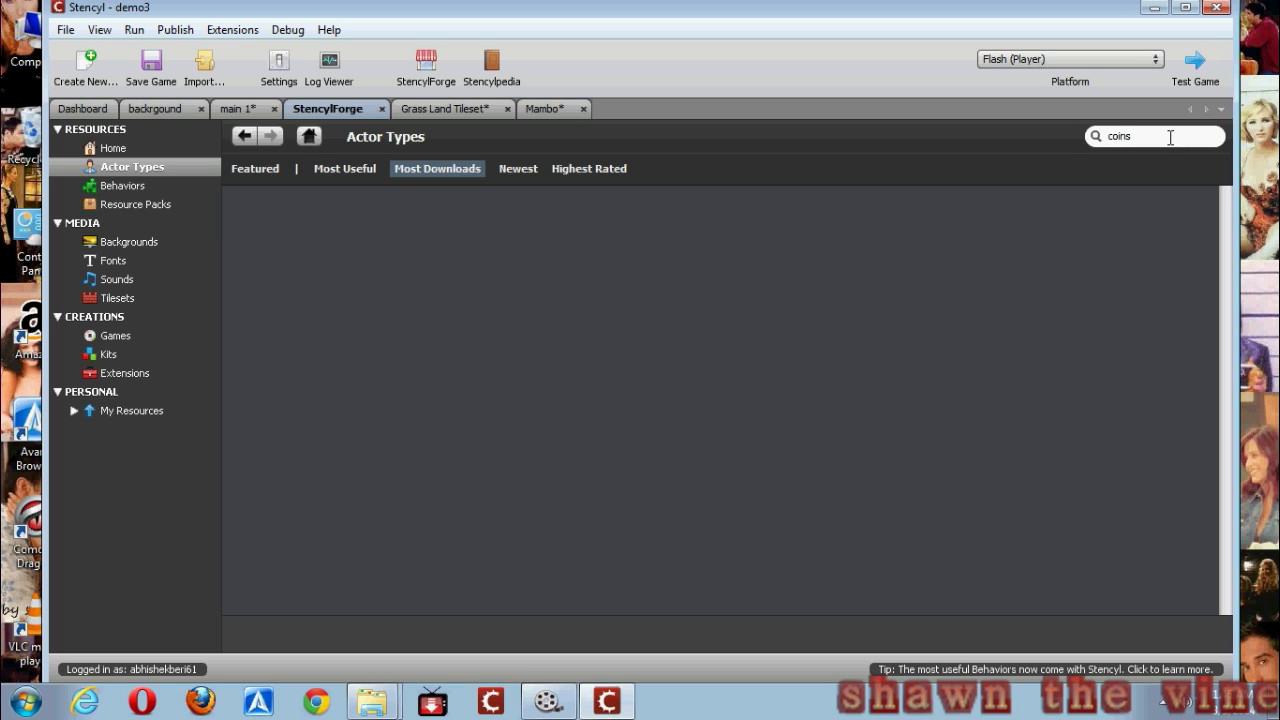
# - Download the Spinning Coin actor type from the most downloaded Actor Types and open its behaviors
pyautogui.click(436, 170)
pyautogui.click(610, 410)
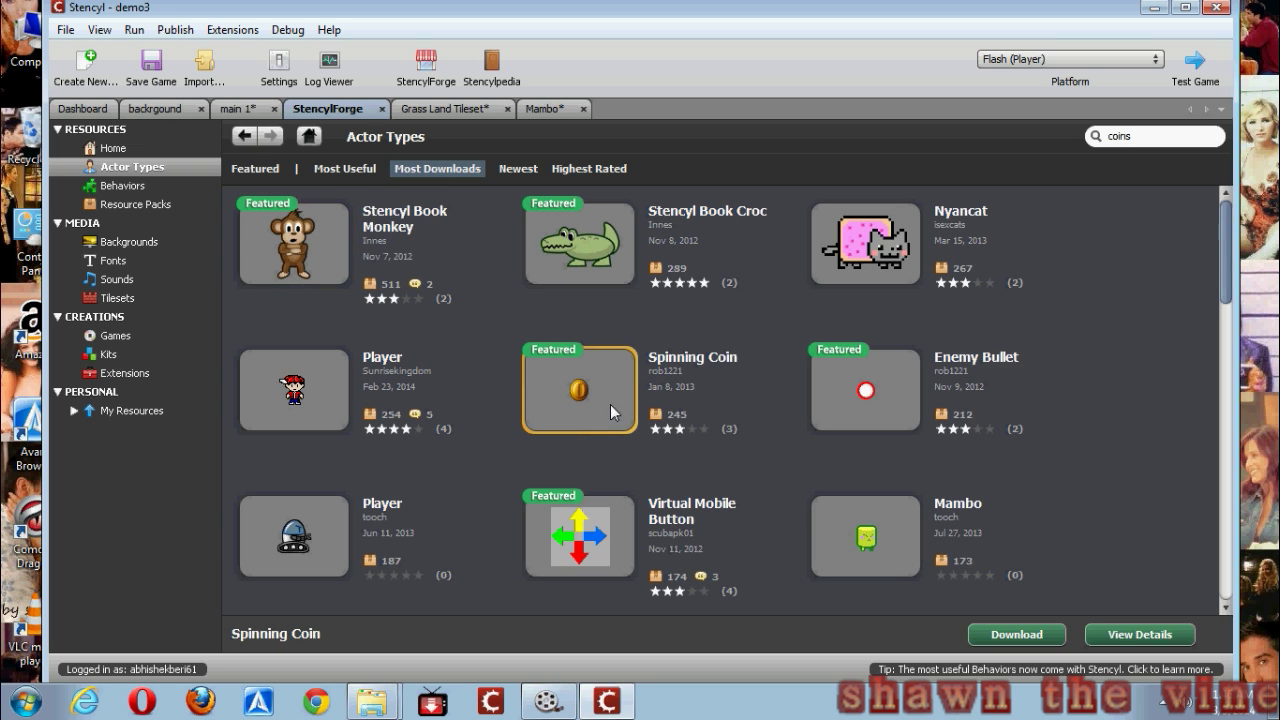
pyautogui.click(1016, 634)
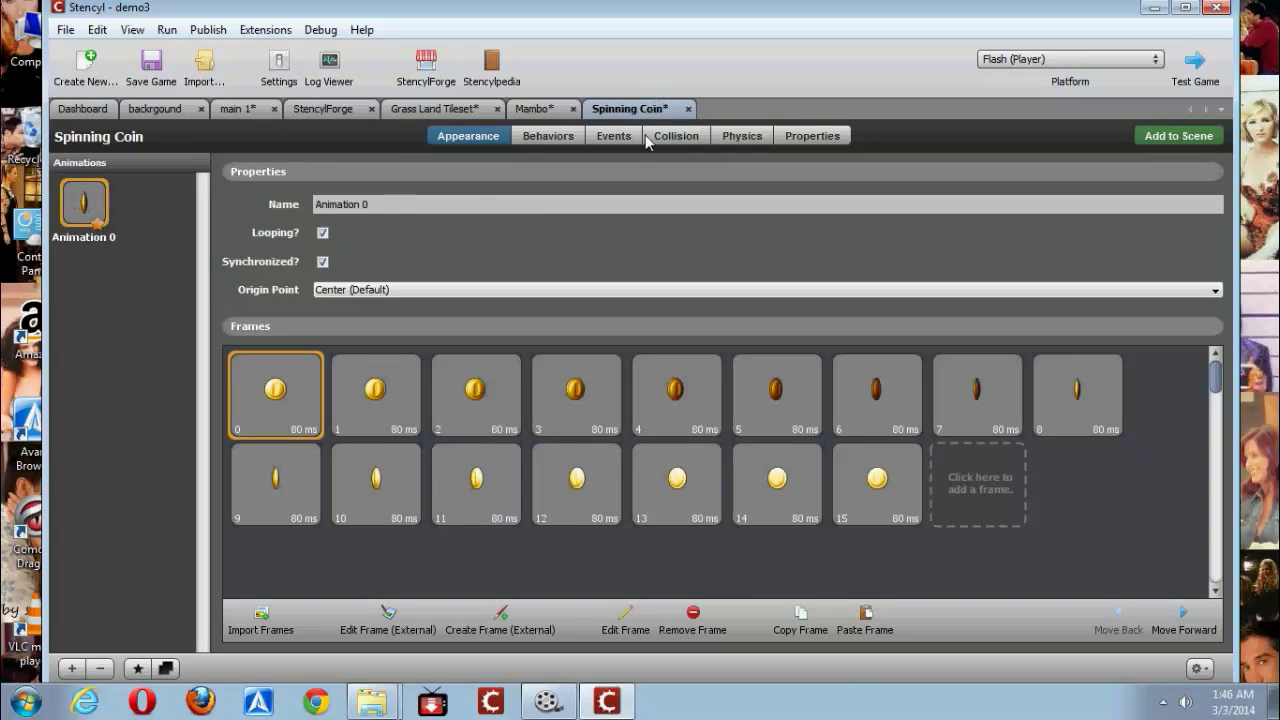
pyautogui.click(548, 136)
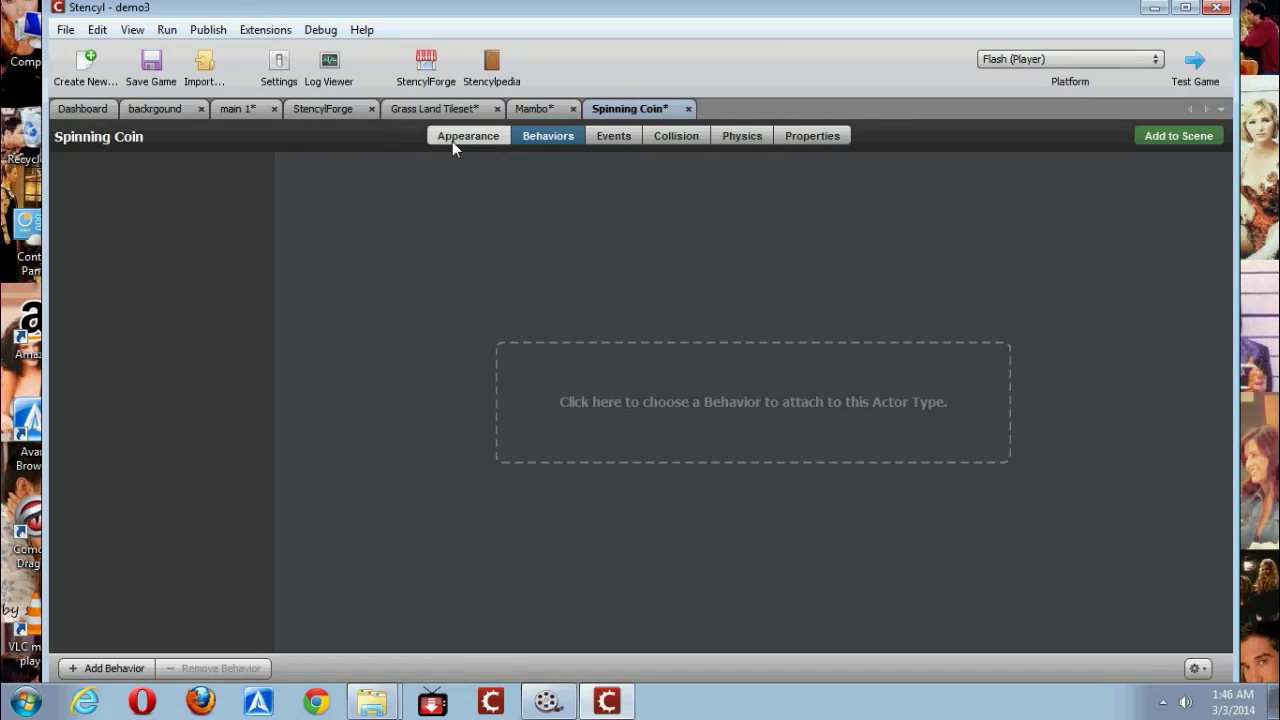
# - Attach the Die On Collision behavior from the Rules category to the Spinning Coin actor type
pyautogui.click(742, 384)
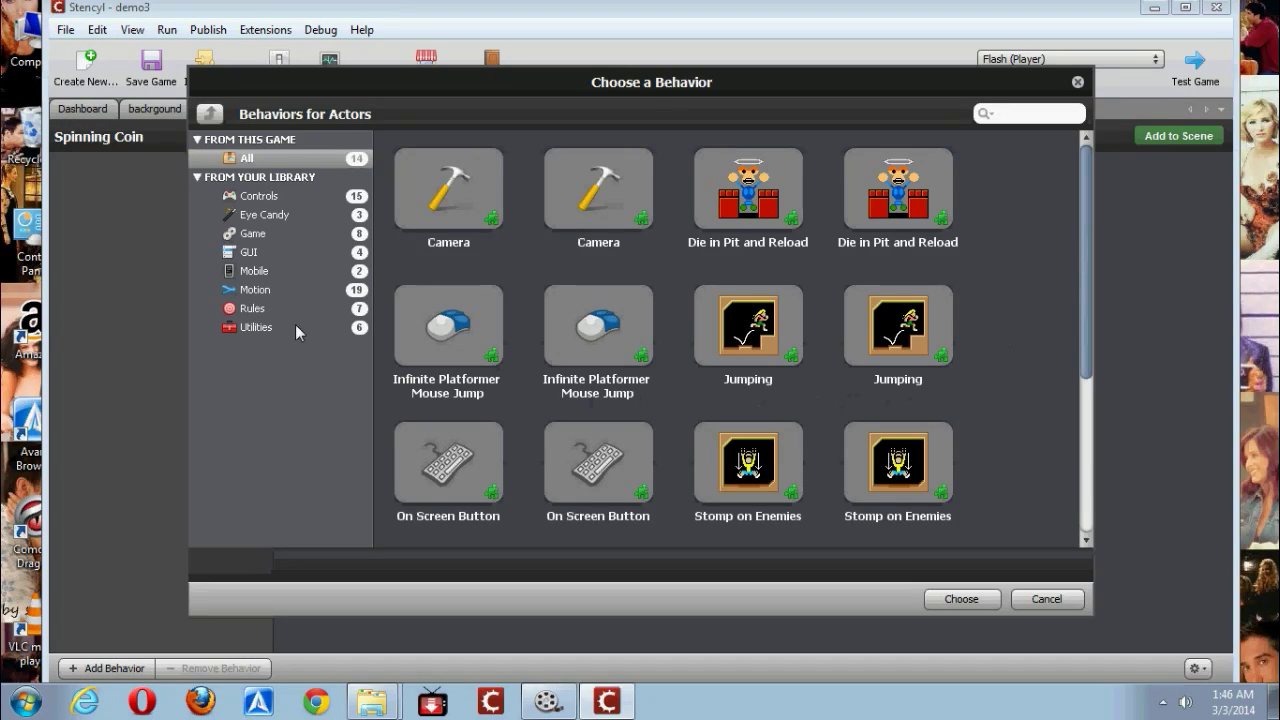
pyautogui.click(256, 289)
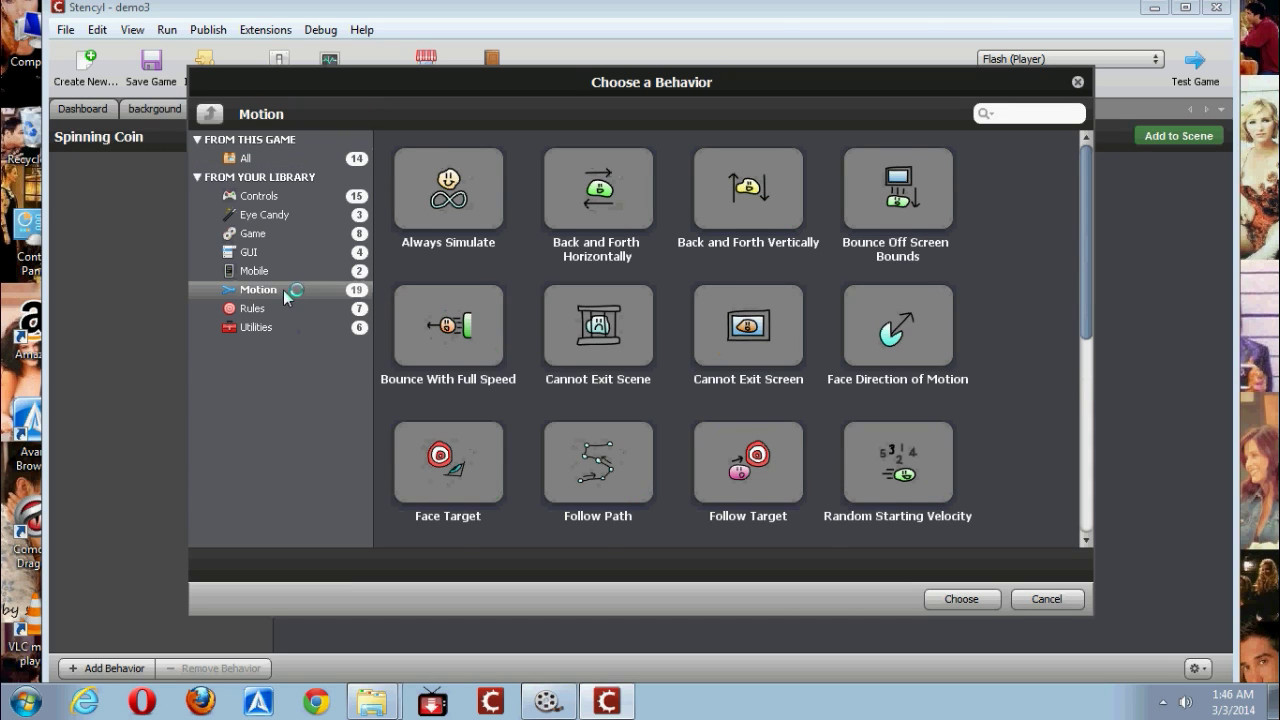
pyautogui.click(278, 311)
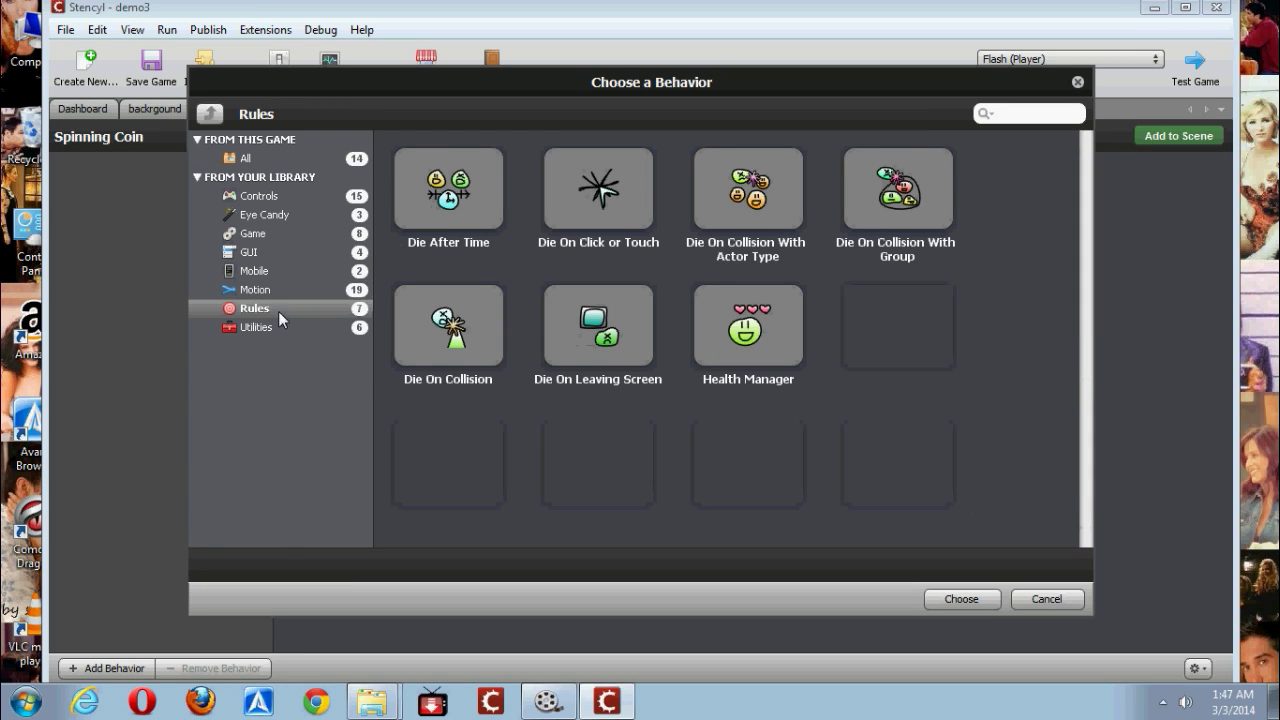
pyautogui.click(428, 344)
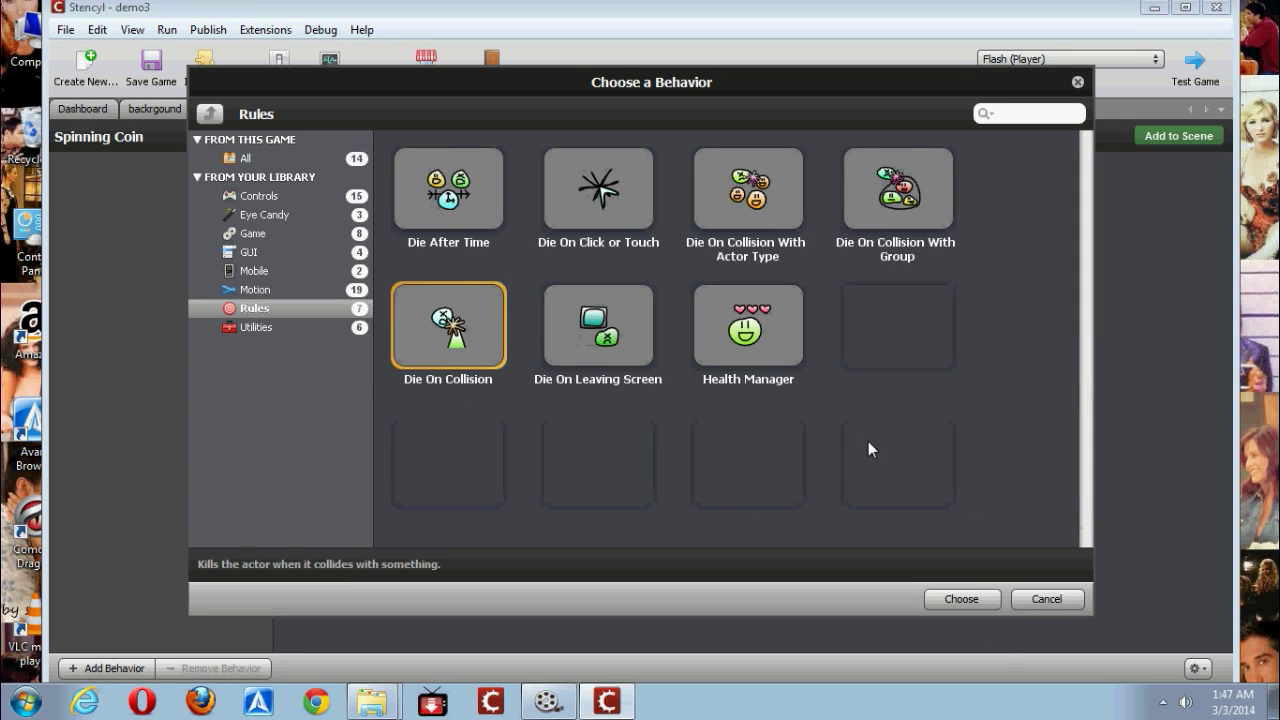
pyautogui.click(970, 604)
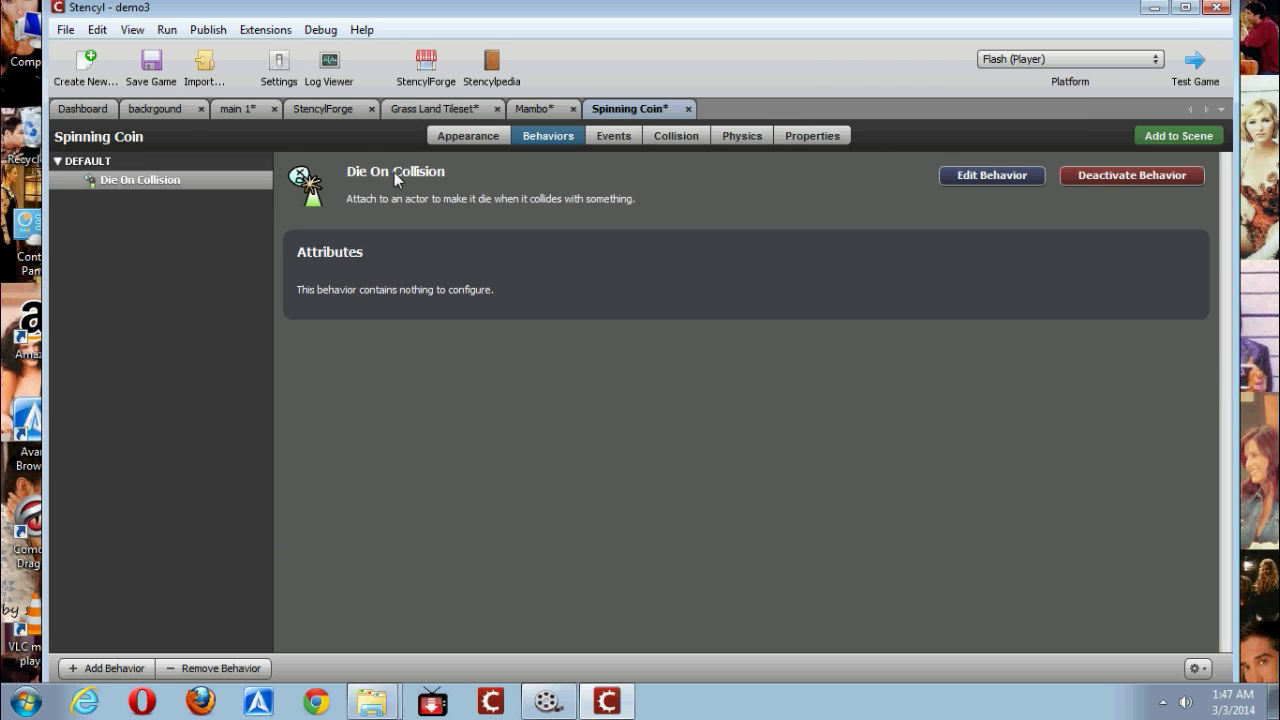
# - Add a collision event to Spinning Coin that fires when Self hits an actor of type Mambo
pyautogui.click(592, 138)
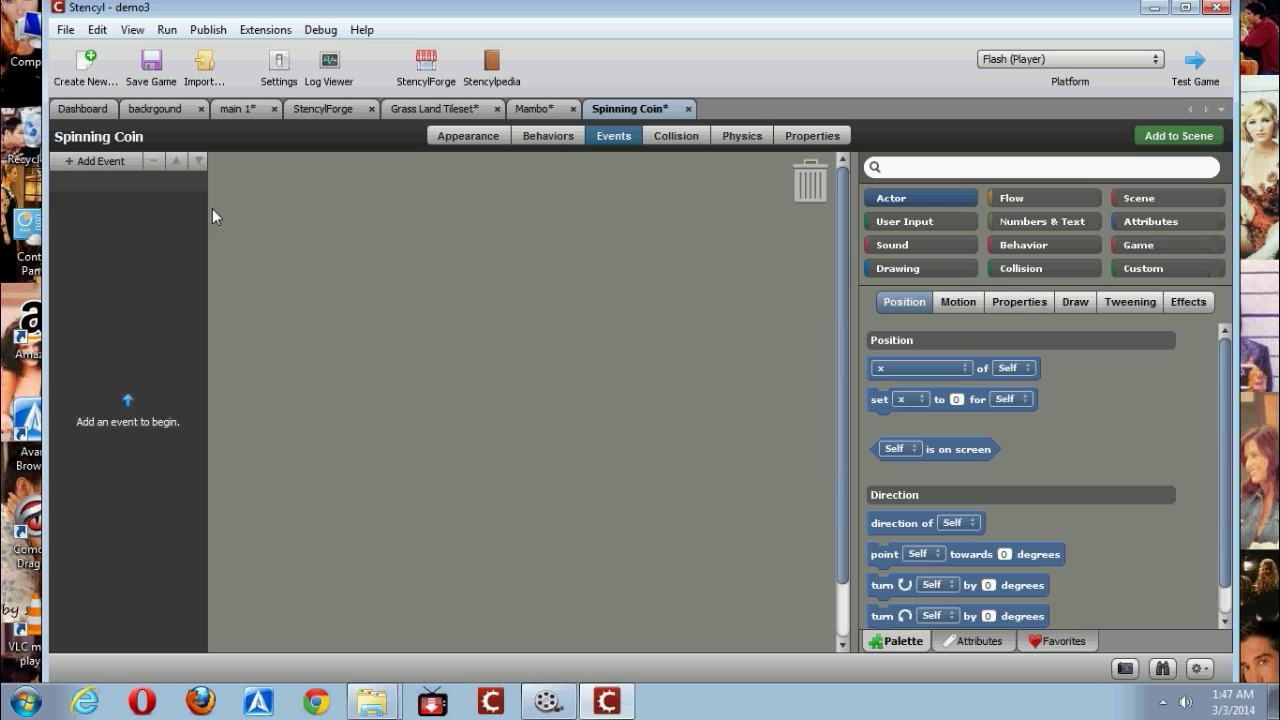
pyautogui.click(80, 168)
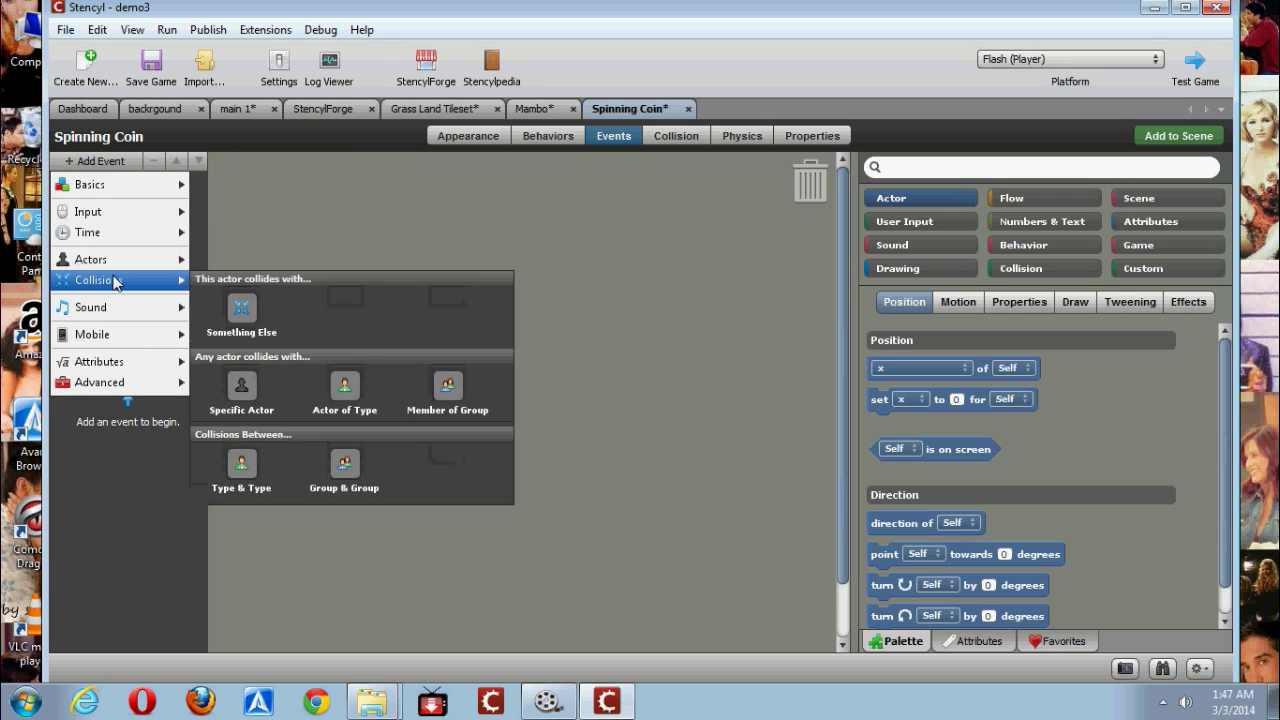
pyautogui.moveTo(100, 307)
pyautogui.moveTo(100, 280)
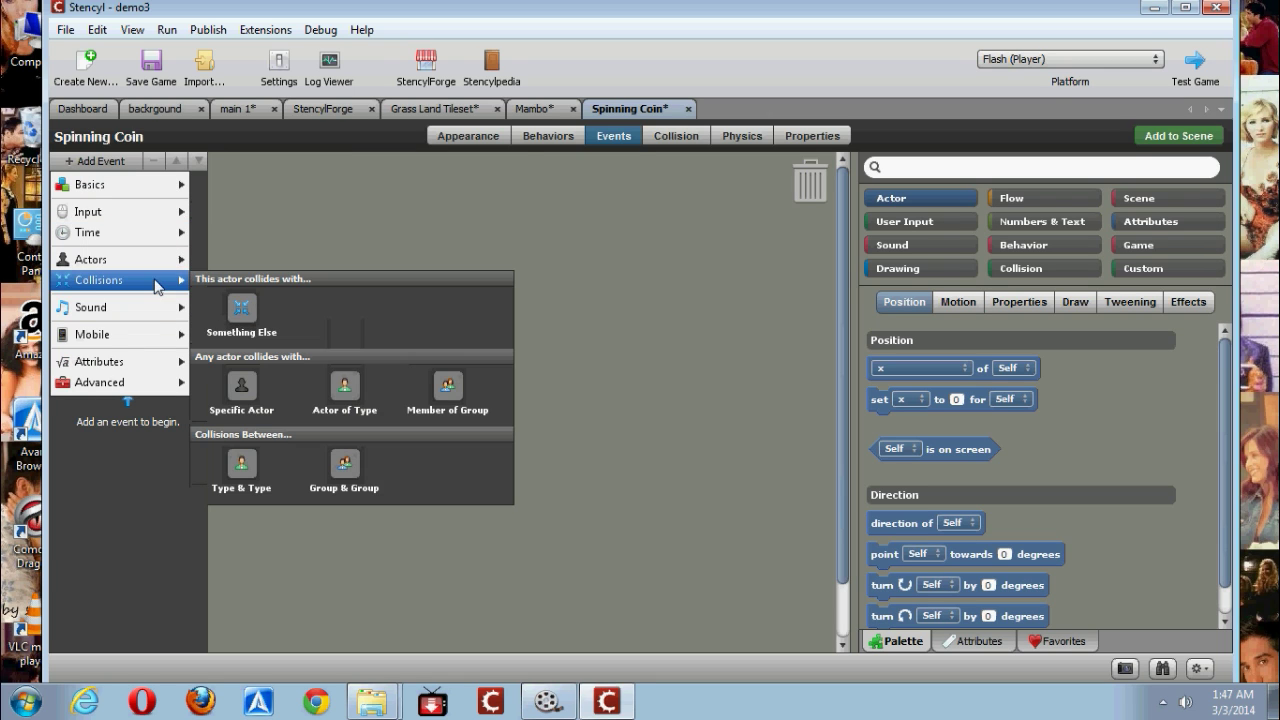
pyautogui.click(344, 400)
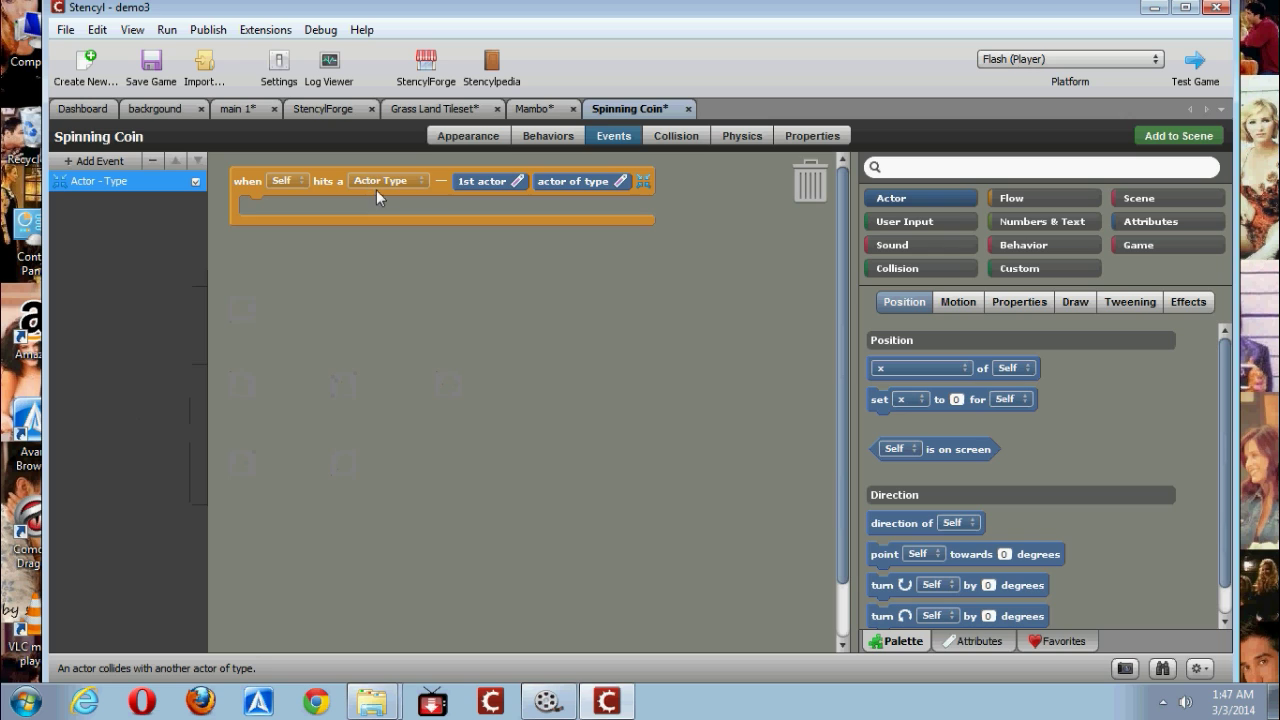
pyautogui.click(372, 184)
pyautogui.click(378, 186)
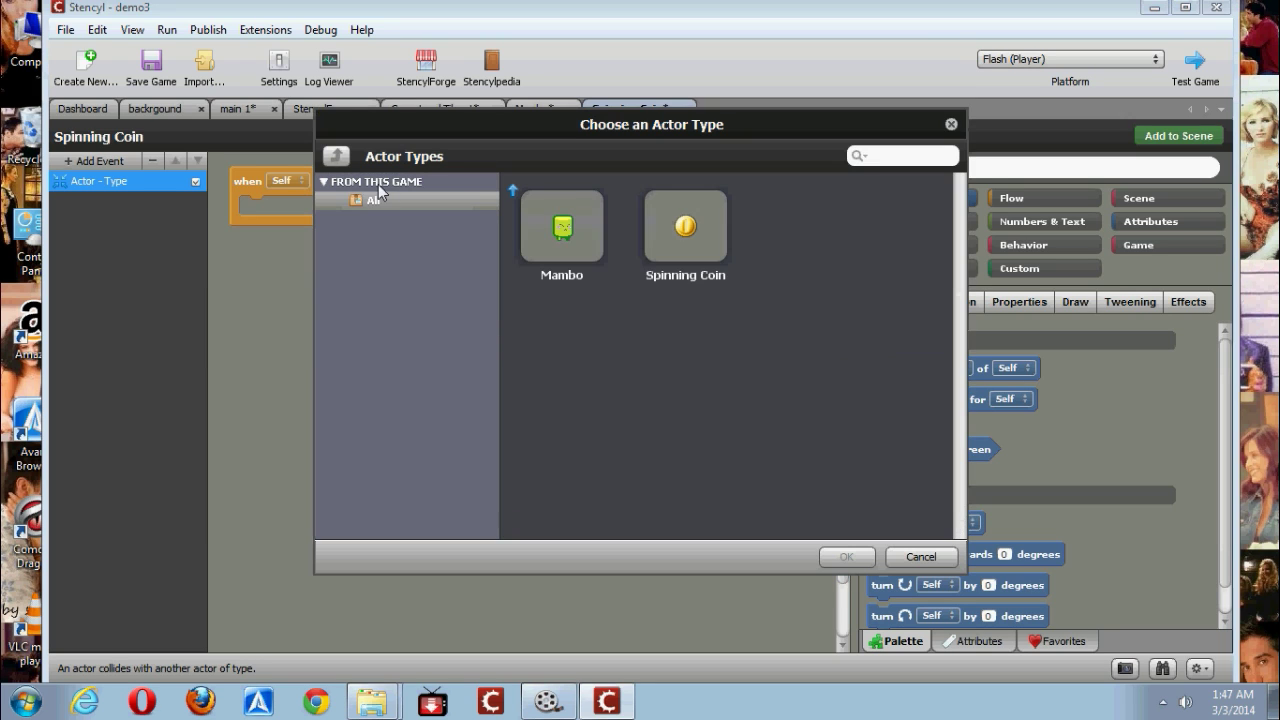
pyautogui.click(540, 228)
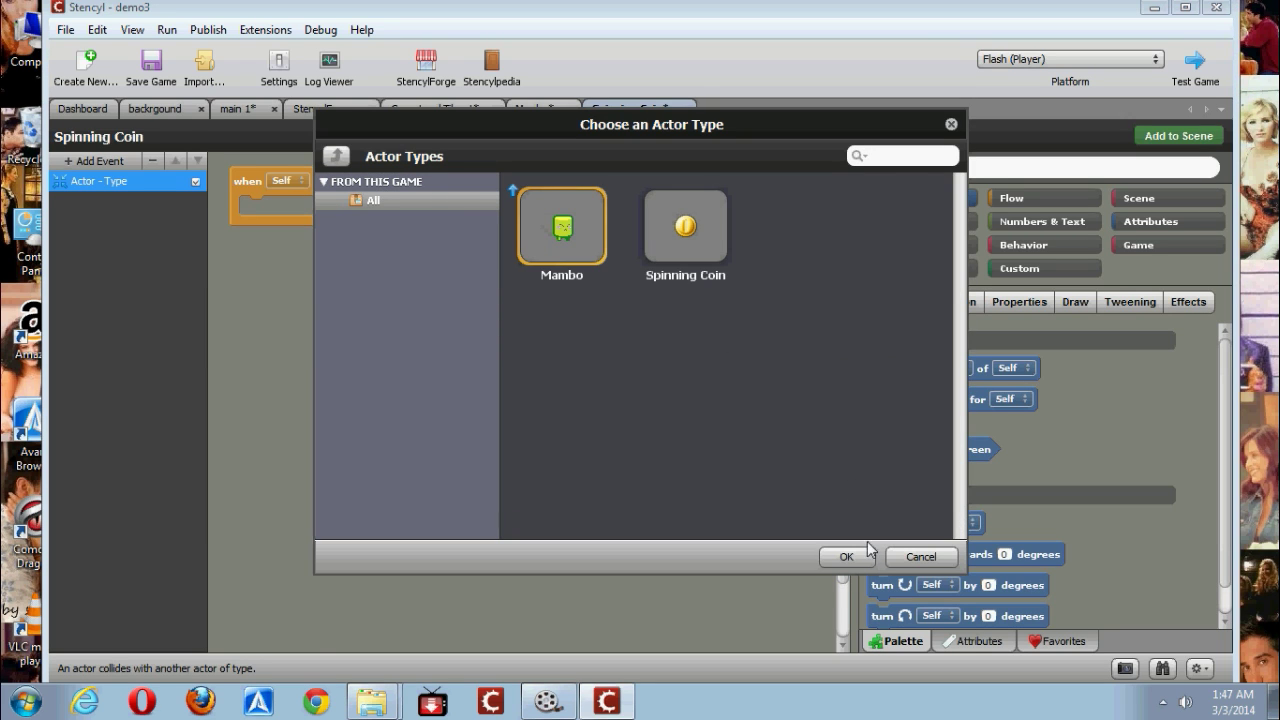
pyautogui.click(866, 553)
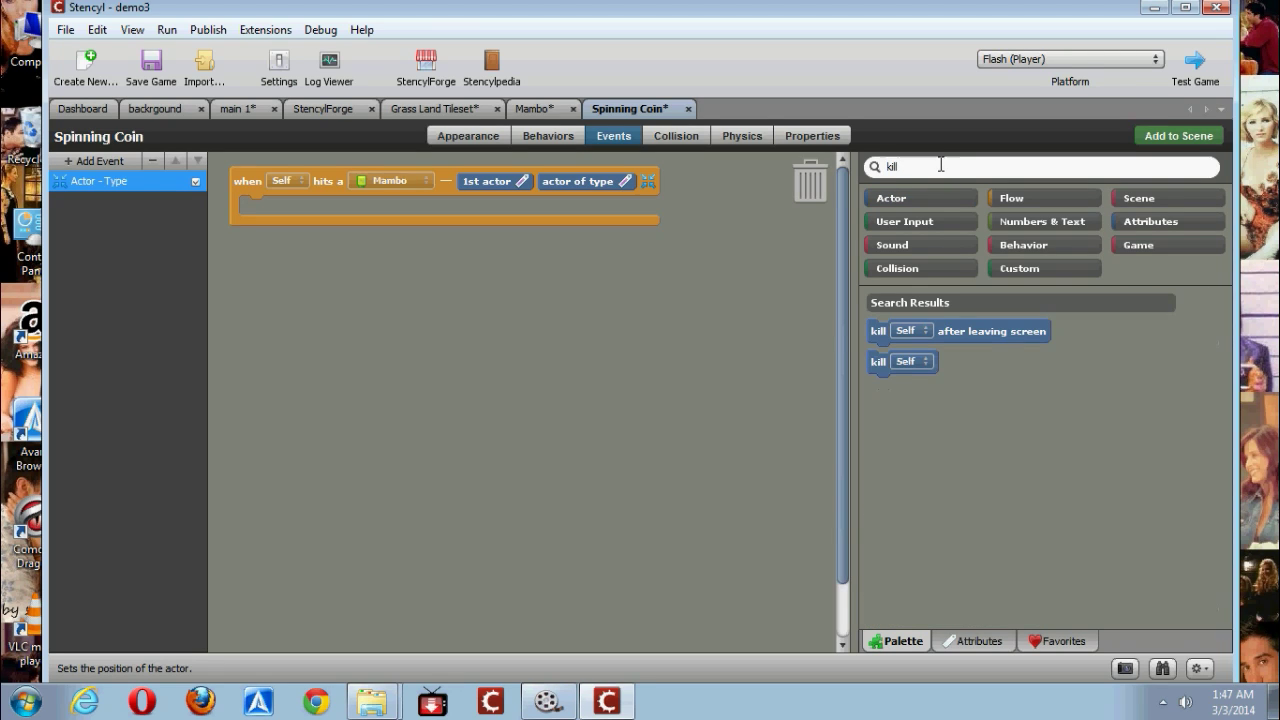
# - Insert a kill Self block into the Mambo collision event
pyautogui.click(903, 364)
pyautogui.click(925, 361)
pyautogui.moveTo(878, 361); pyautogui.dragTo(322, 195)
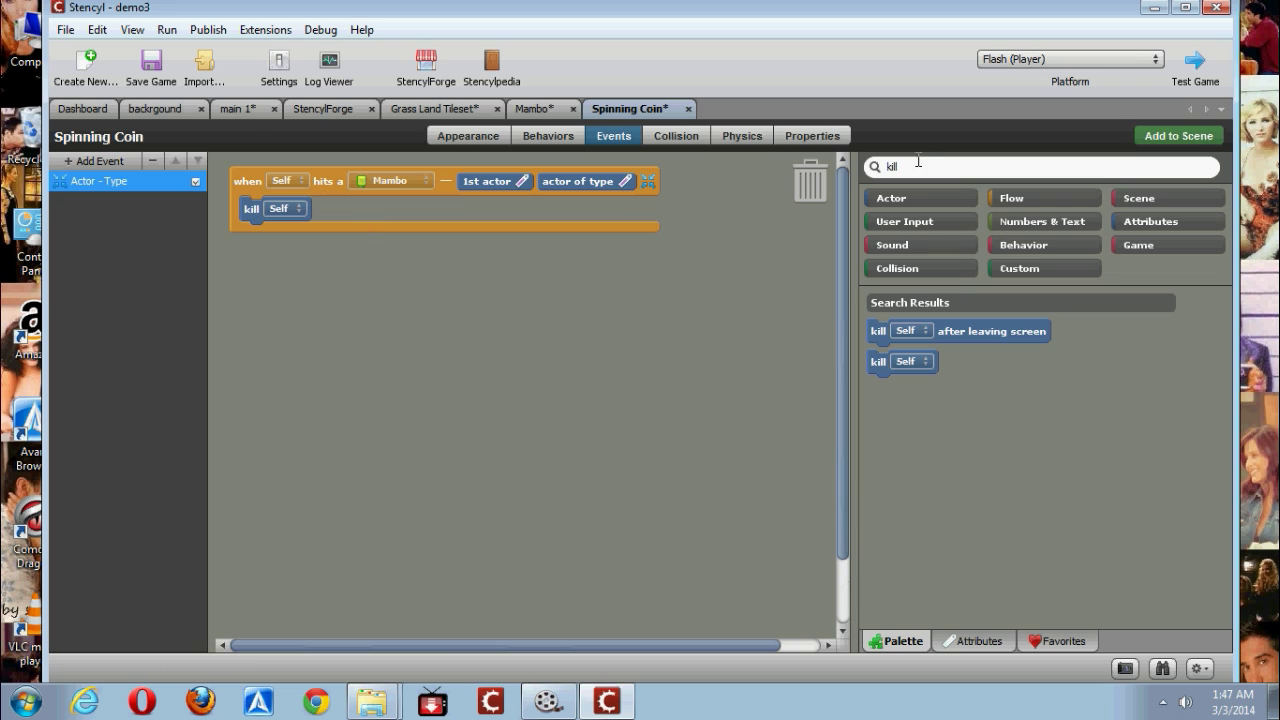
# - Add a Play Sound block below the kill Self block in the collision event
pyautogui.moveTo(923, 166); pyautogui.dragTo(876, 166)
pyautogui.click(919, 243)
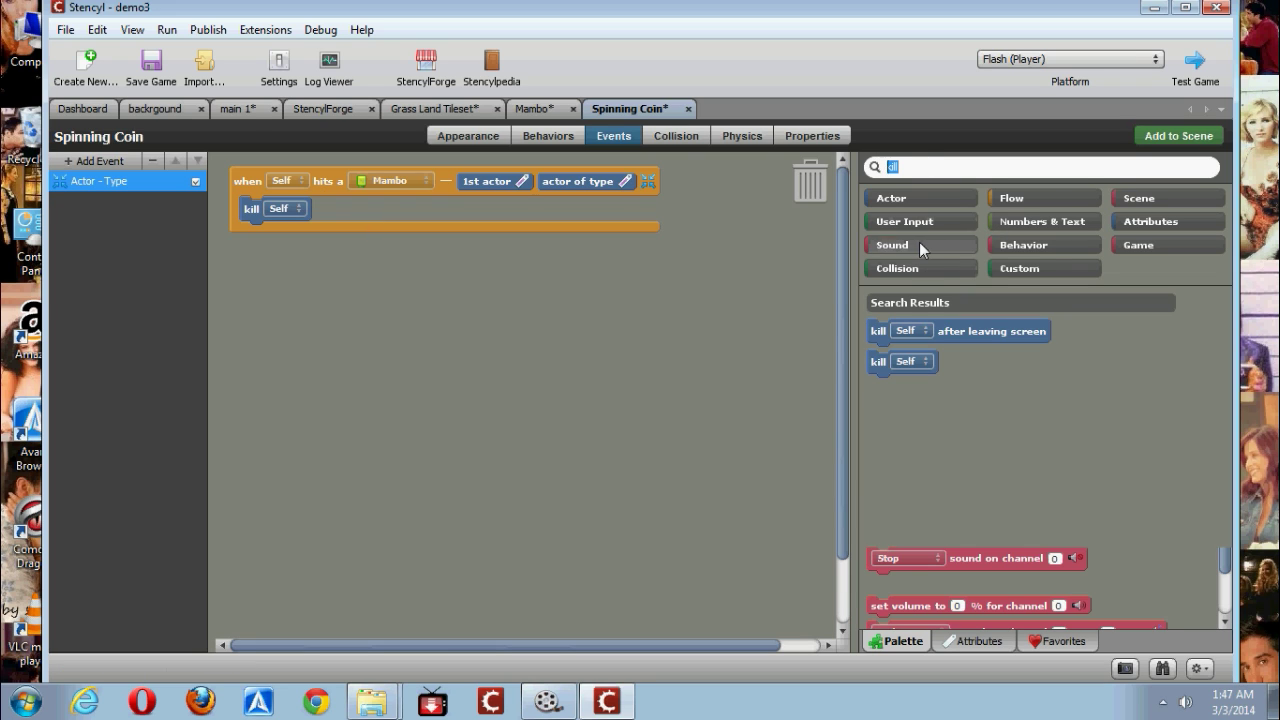
pyautogui.click(878, 328)
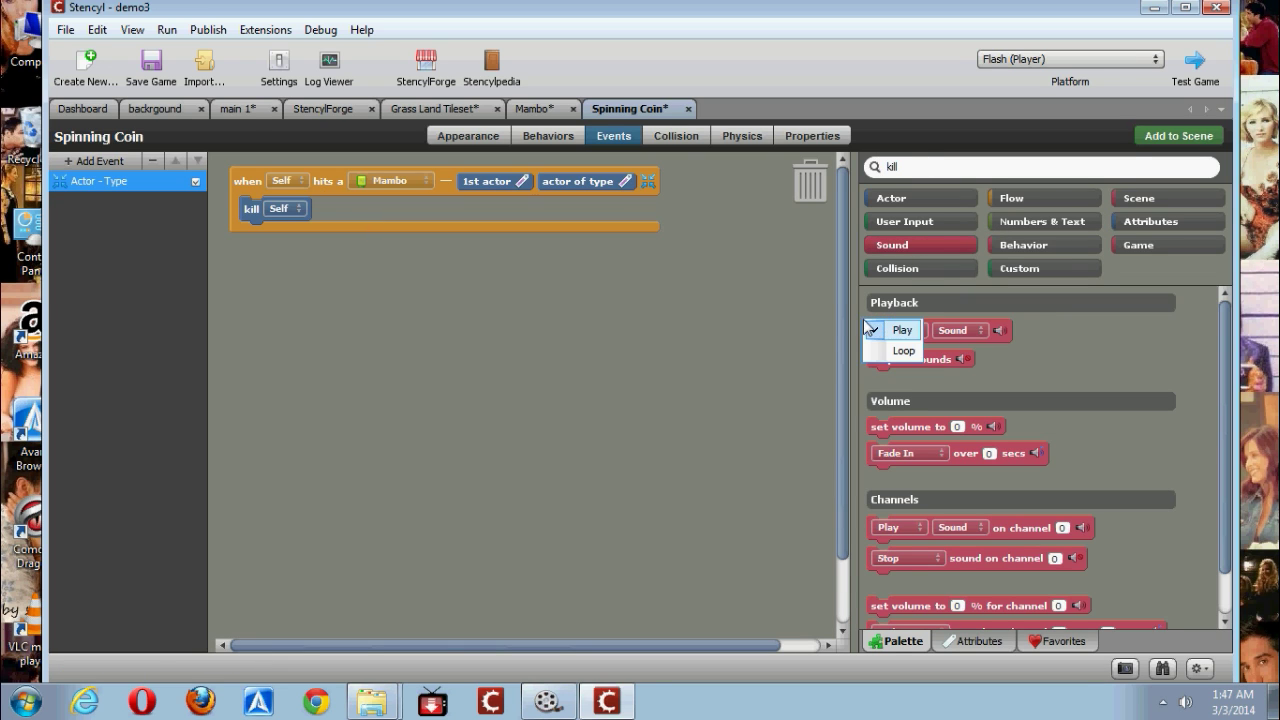
pyautogui.click(940, 322)
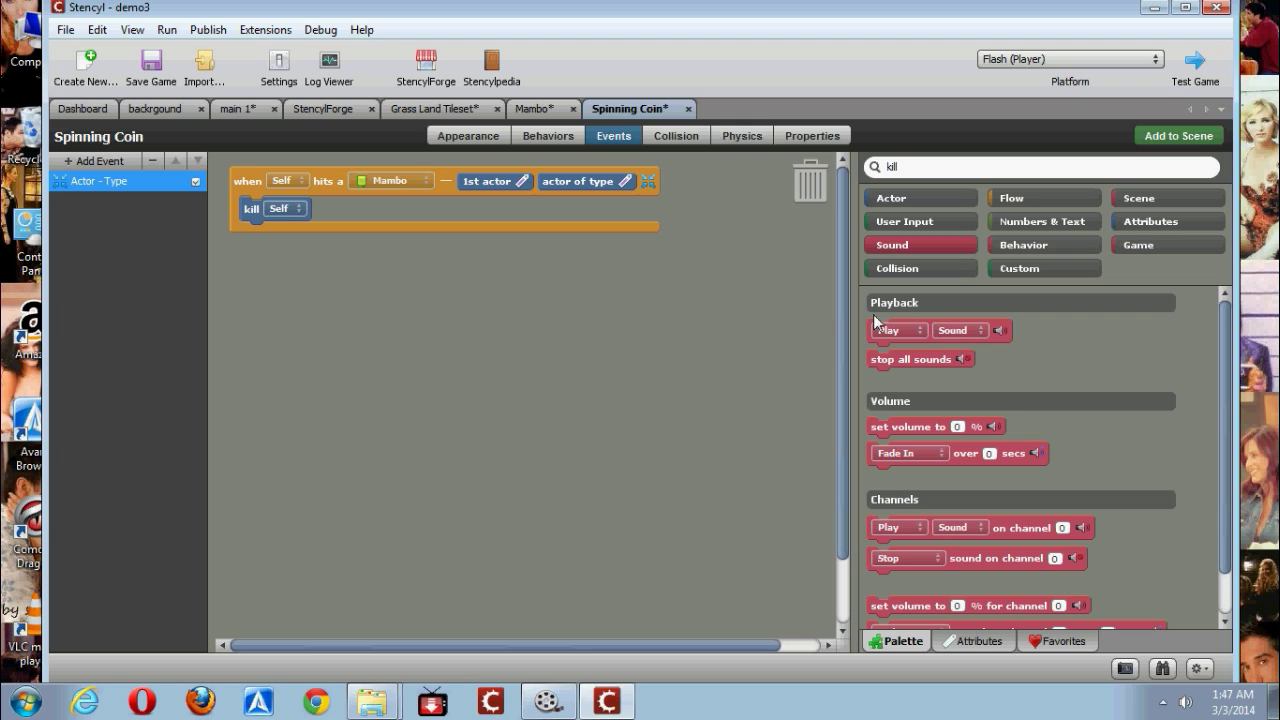
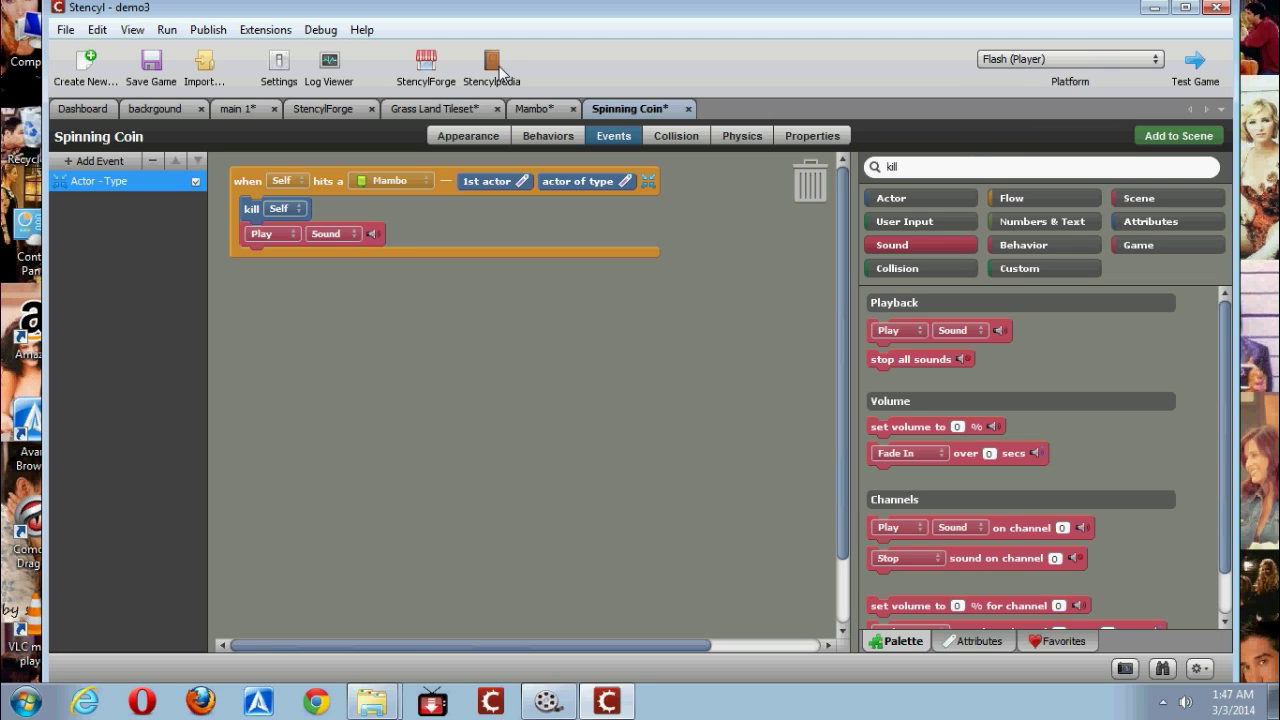
# - Download the featured Explosion sound from StencylForge's Sounds category and play it as a preview
pyautogui.click(427, 66)
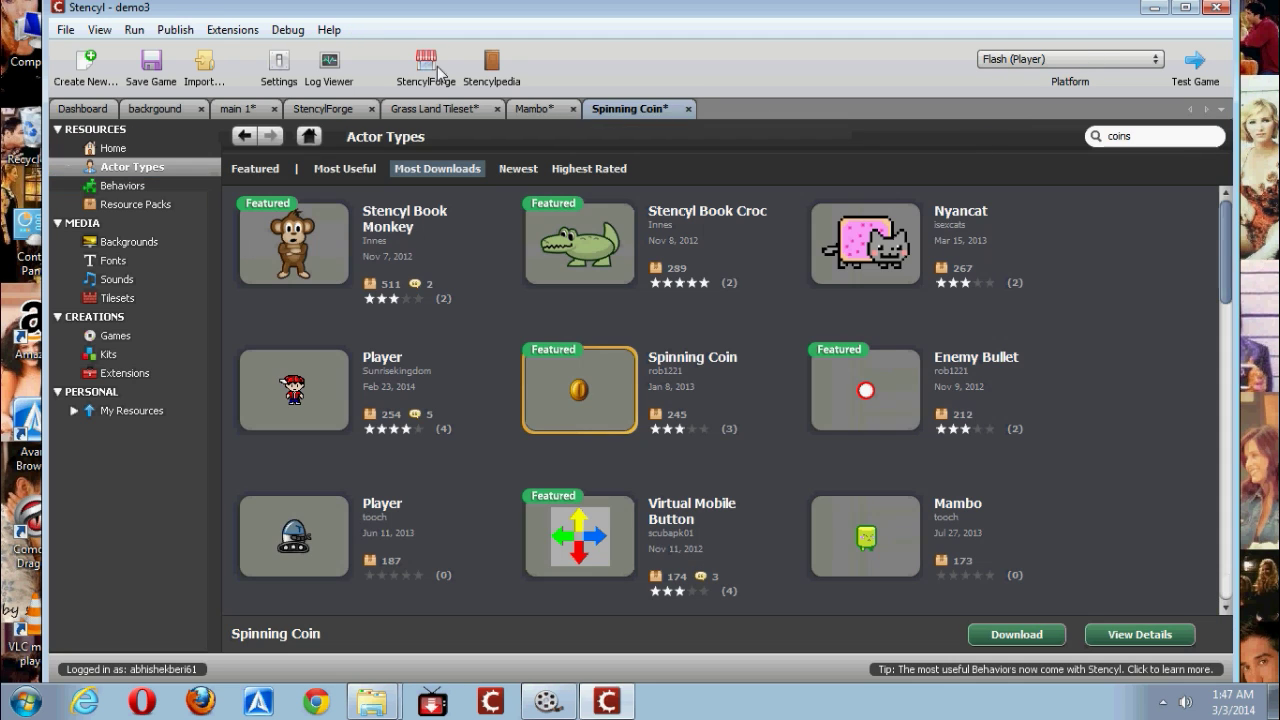
pyautogui.doubleClick(1106, 136)
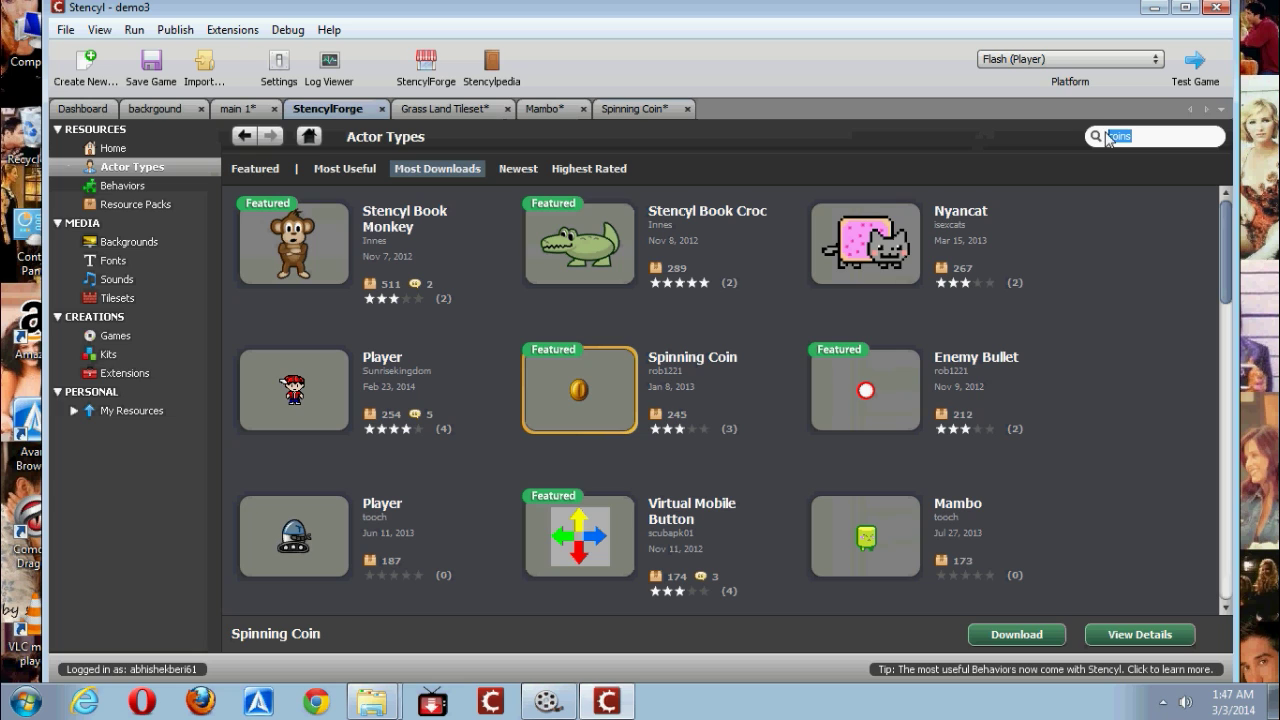
pyautogui.write('sound')
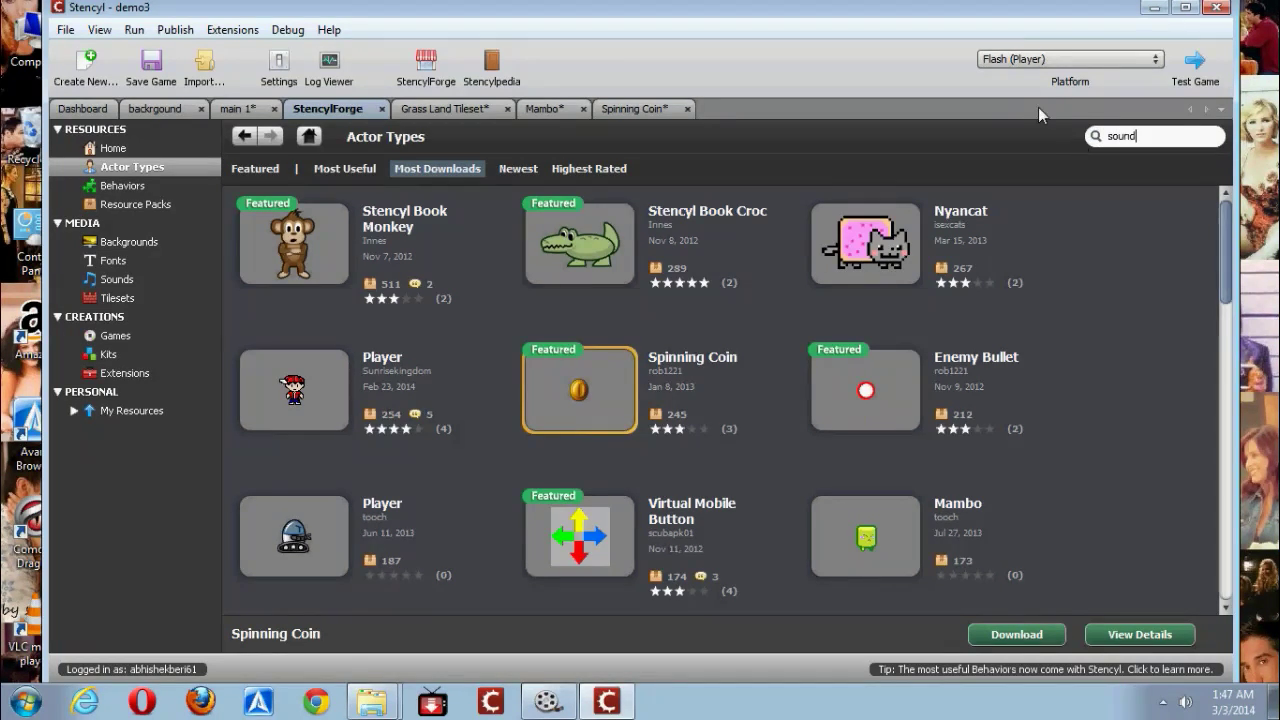
pyautogui.press('Return')
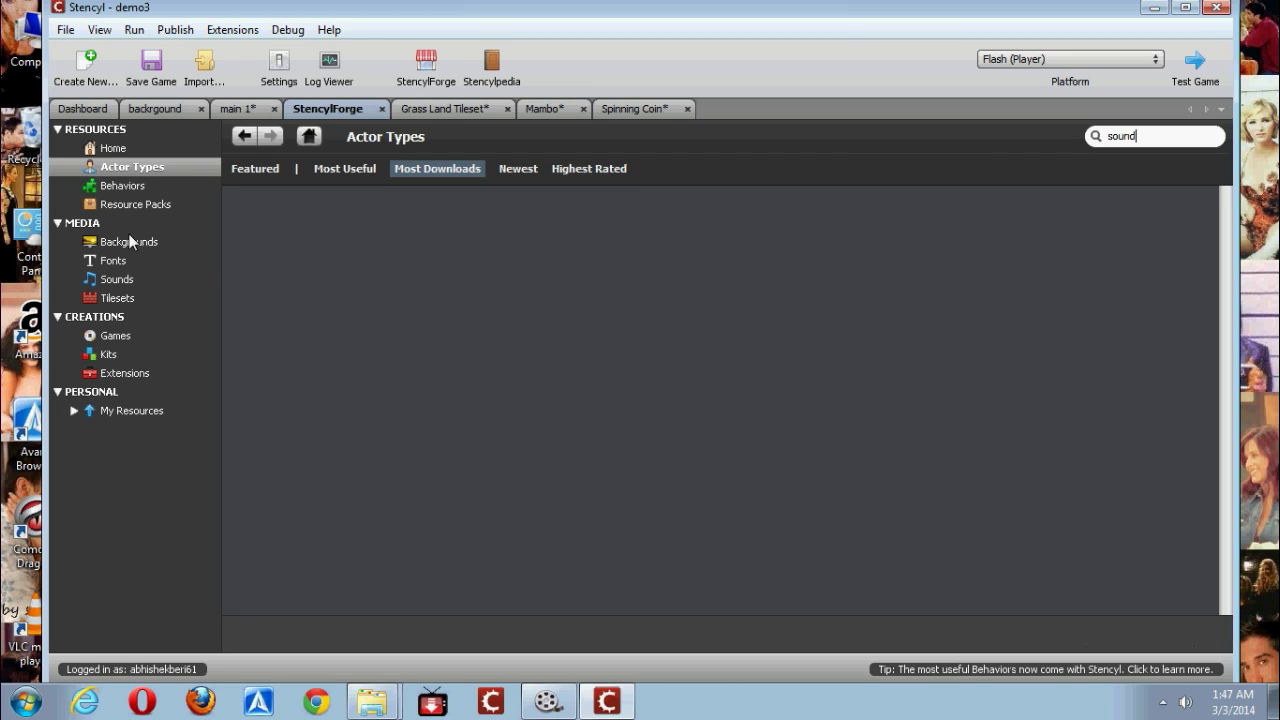
pyautogui.click(118, 281)
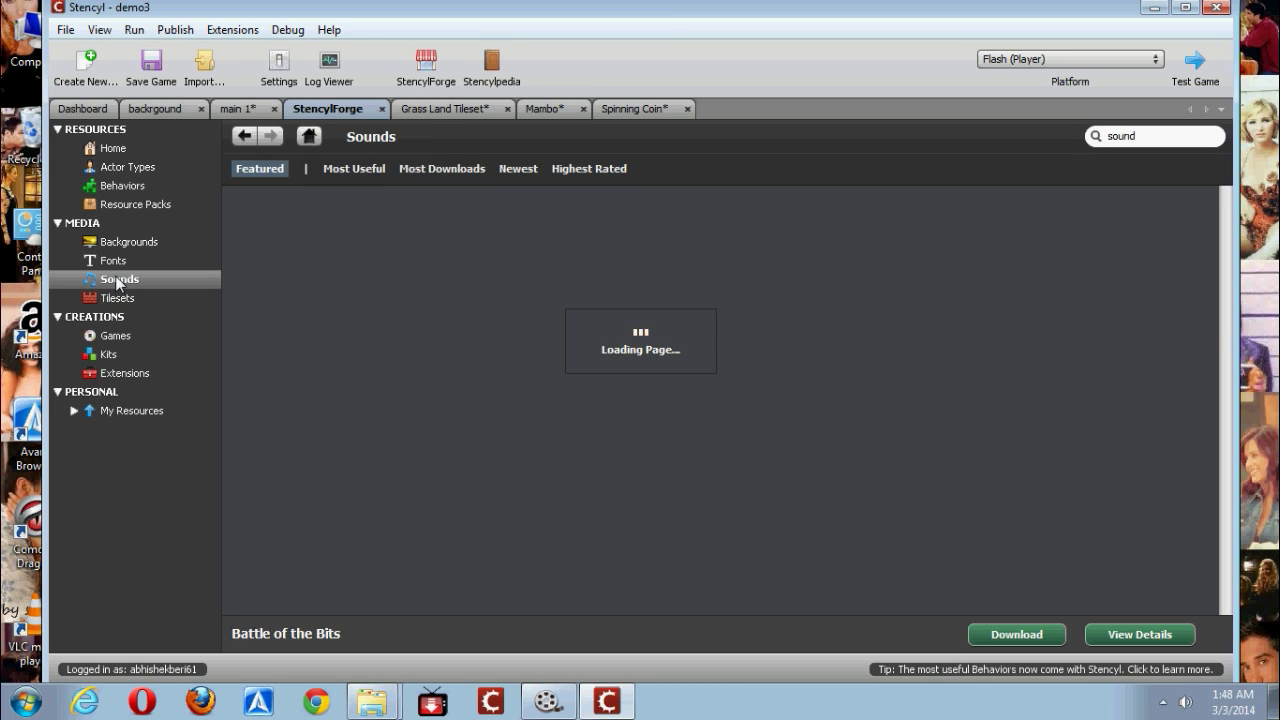
pyautogui.click(914, 256)
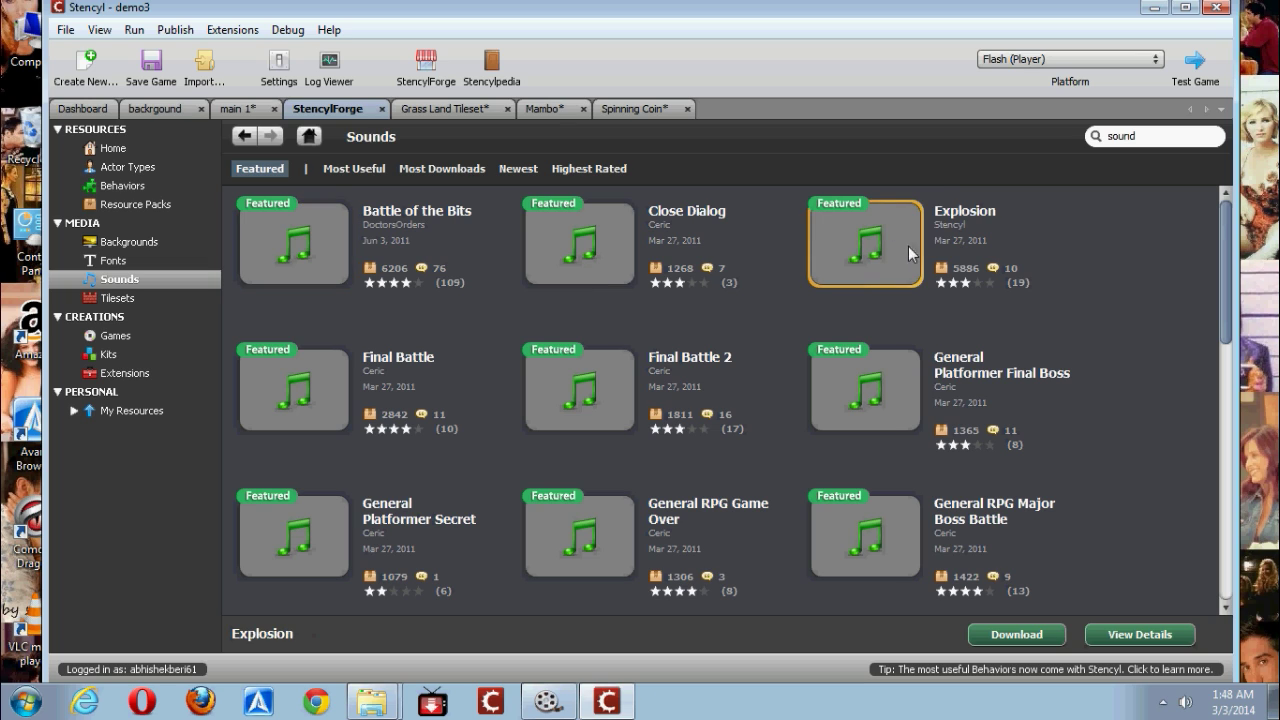
pyautogui.click(1008, 633)
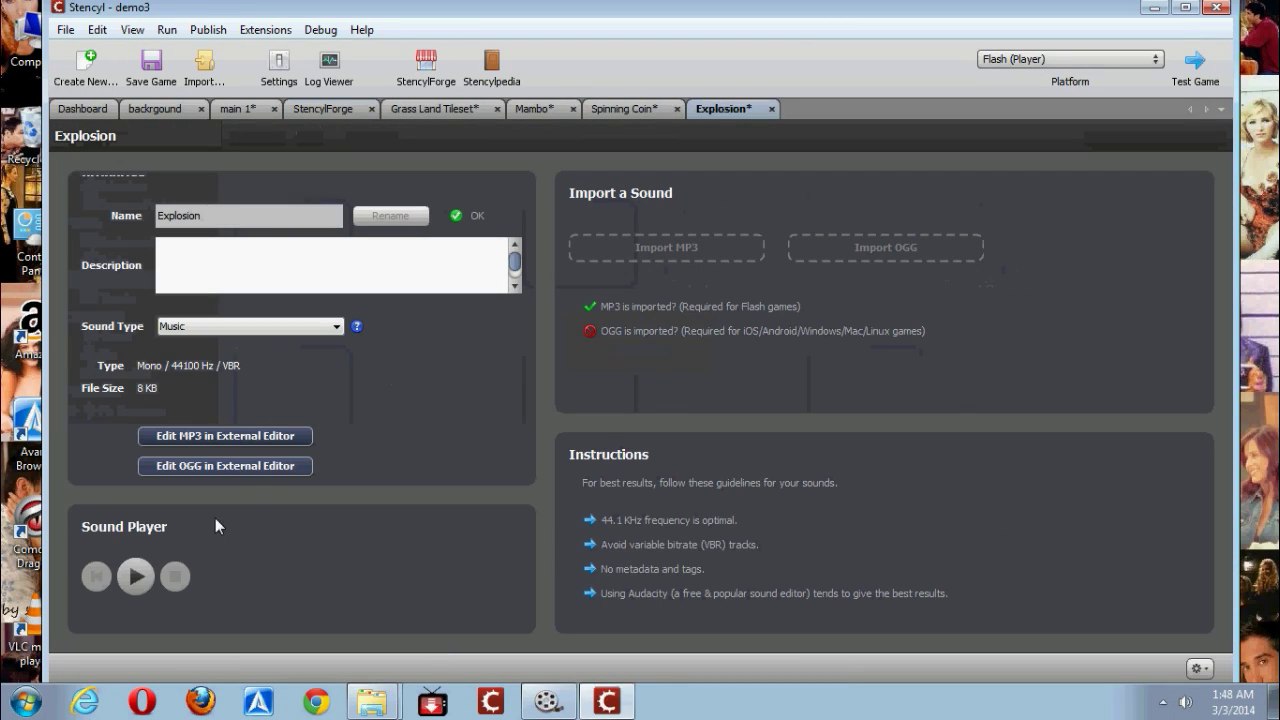
pyautogui.click(122, 589)
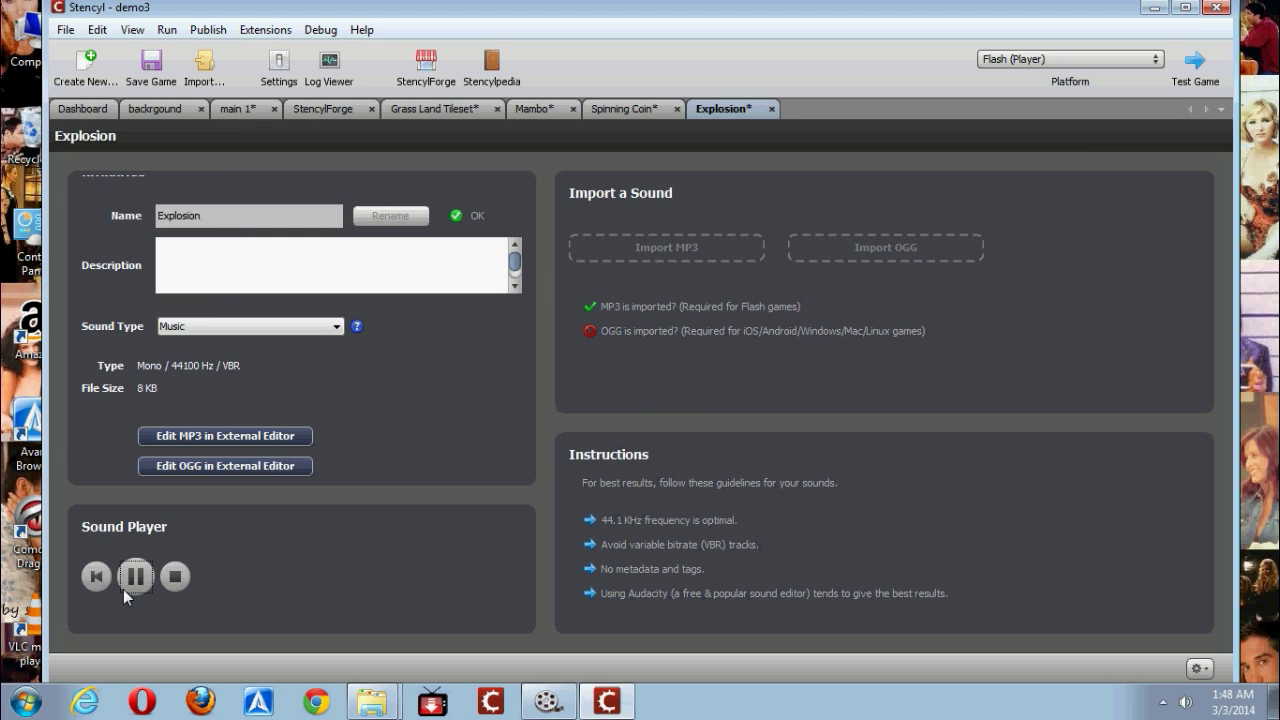
pyautogui.click(123, 590)
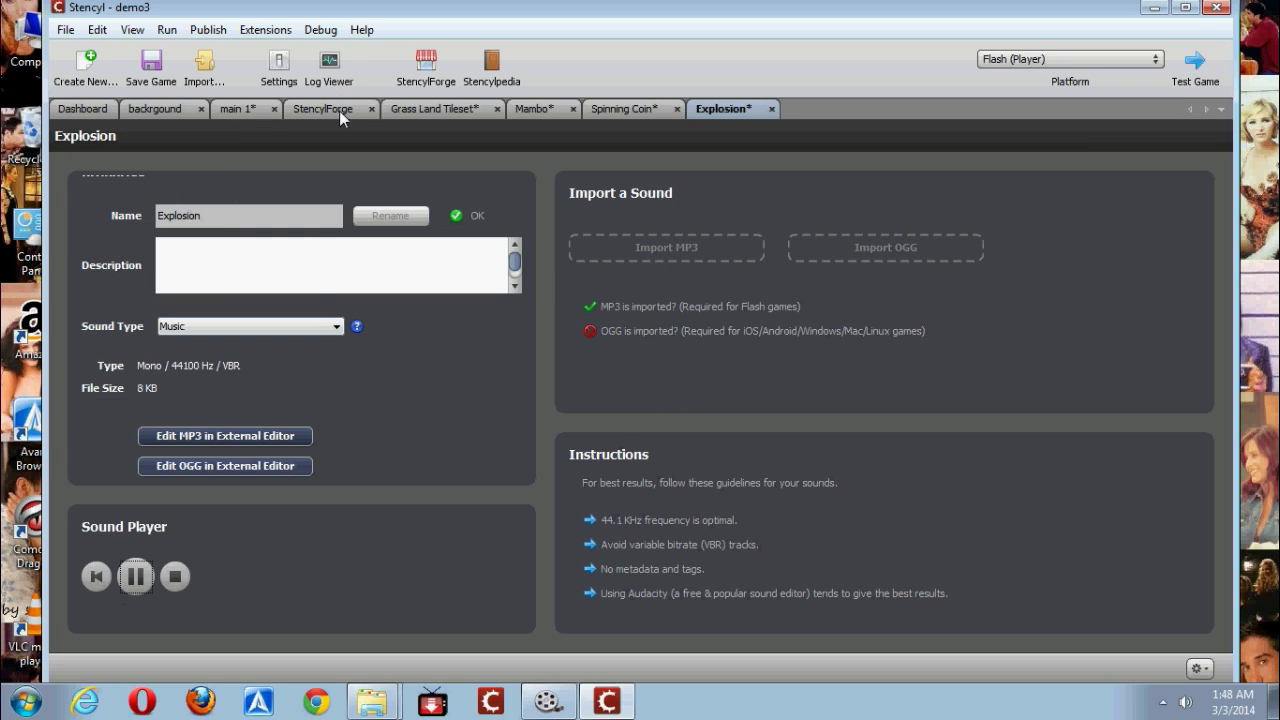
# - Choose Explosion as the sound for the Play block in Spinning Coin's collision event
pyautogui.click(603, 106)
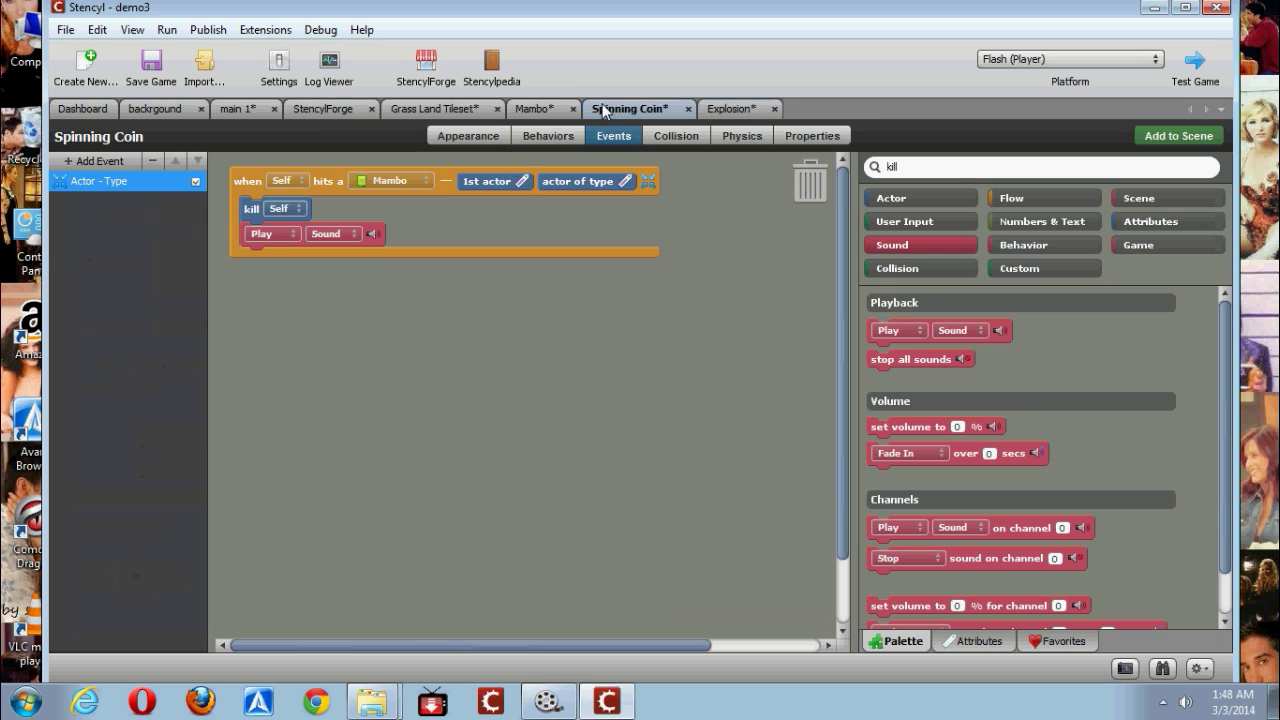
pyautogui.click(337, 233)
pyautogui.click(573, 235)
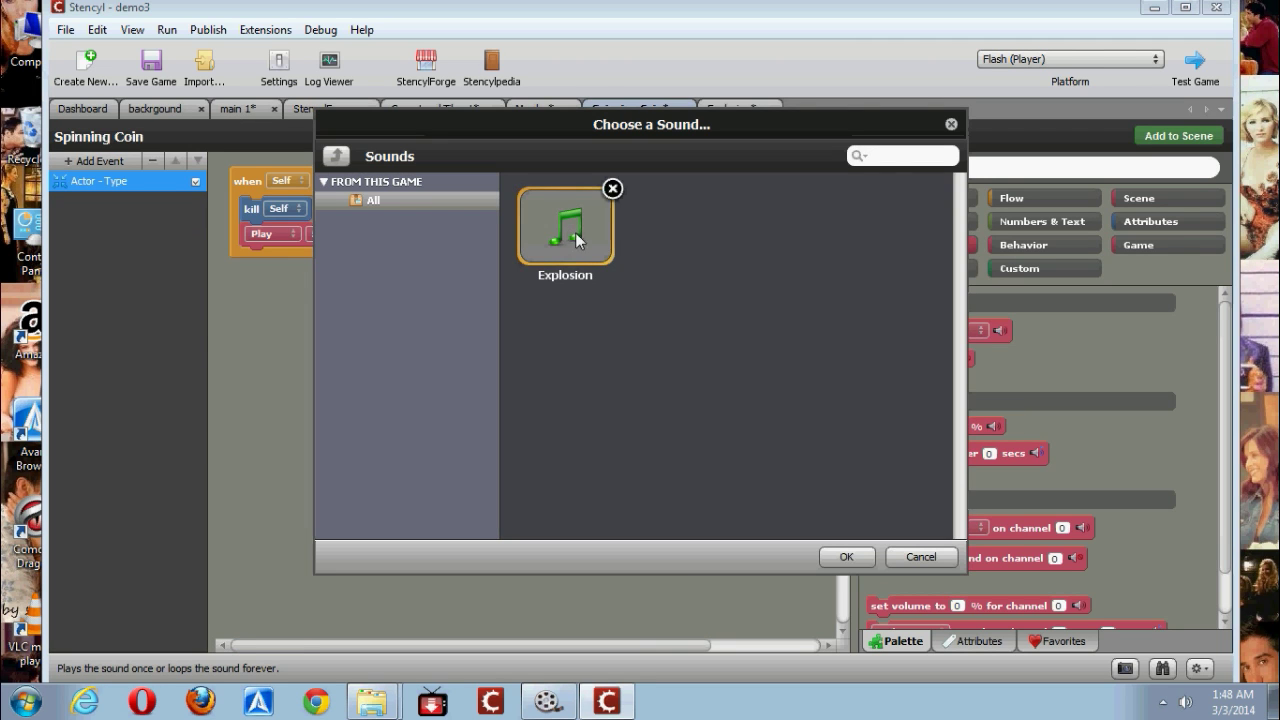
pyautogui.click(845, 557)
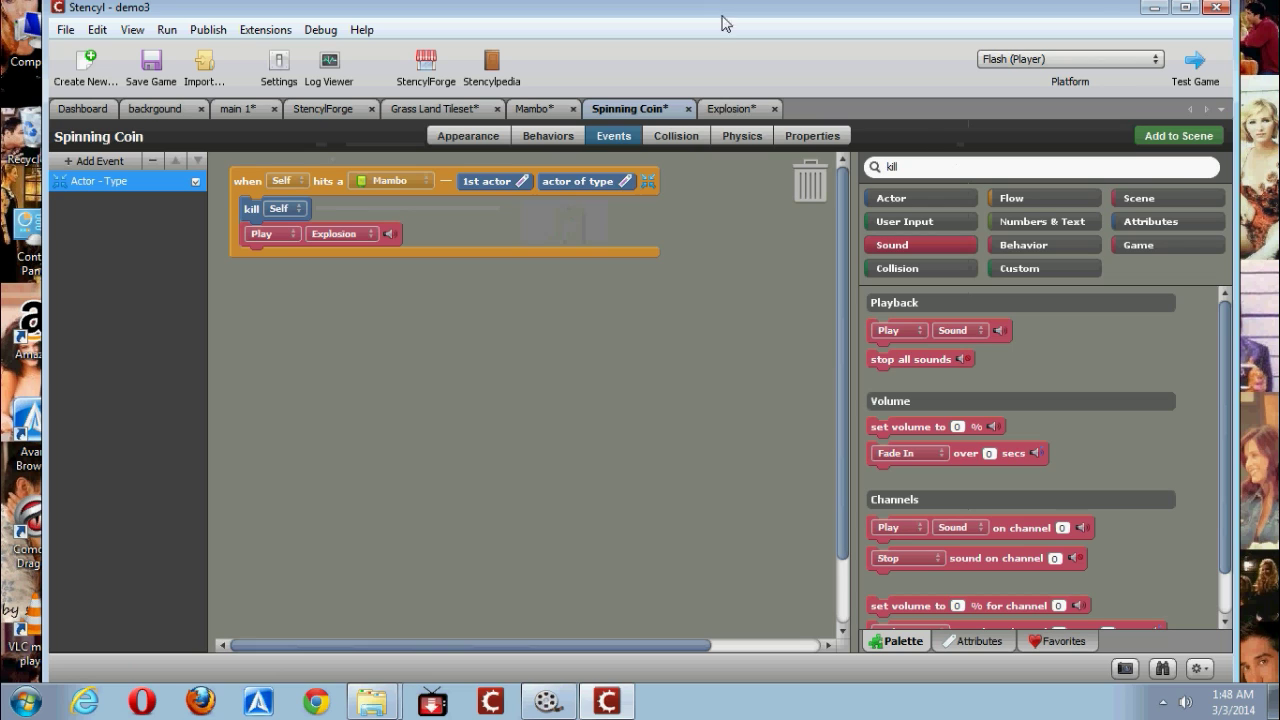
# - Scatter red block tiles as platforms and steps across the sky above the grass in the main 1 scene
pyautogui.click(260, 112)
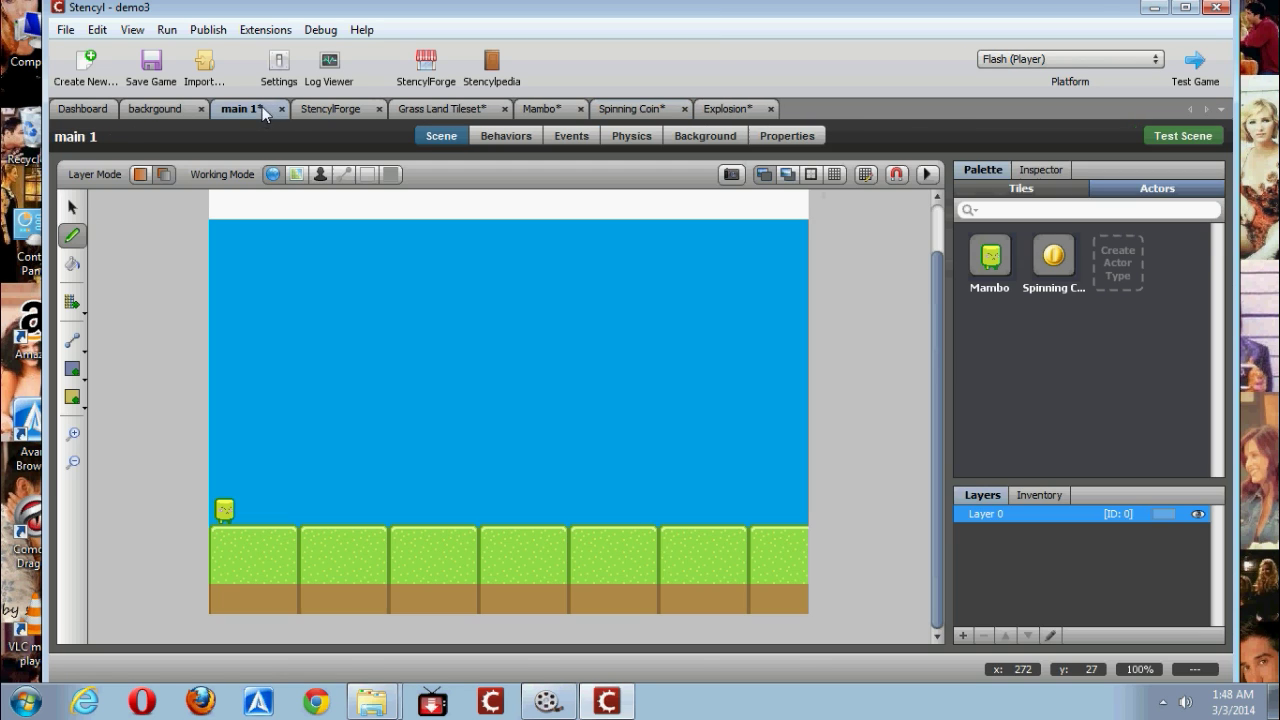
pyautogui.click(1024, 188)
pyautogui.scroll(-1, 1217, 245)
pyautogui.scroll(-3, 1217, 245)
pyautogui.click(1060, 243)
pyautogui.click(1120, 241)
pyautogui.click(343, 478)
pyautogui.click(343, 449)
pyautogui.click(403, 359)
pyautogui.click(585, 419)
pyautogui.click(733, 419)
pyautogui.moveTo(673, 329); pyautogui.dragTo(613, 329)
pyautogui.click(553, 449)
pyautogui.click(446, 470)
pyautogui.click(433, 419)
pyautogui.click(403, 419)
pyautogui.click(283, 389)
pyautogui.click(283, 359)
pyautogui.click(253, 239)
pyautogui.click(253, 299)
pyautogui.moveTo(358, 236); pyautogui.dragTo(403, 239)
pyautogui.click(583, 269)
pyautogui.click(733, 269)
pyautogui.click(763, 299)
pyautogui.click(763, 479)
pyautogui.moveTo(733, 509); pyautogui.dragTo(643, 509)
pyautogui.click(523, 509)
pyautogui.click(523, 389)
pyautogui.click(373, 479)
pyautogui.click(343, 509)
pyautogui.click(313, 509)
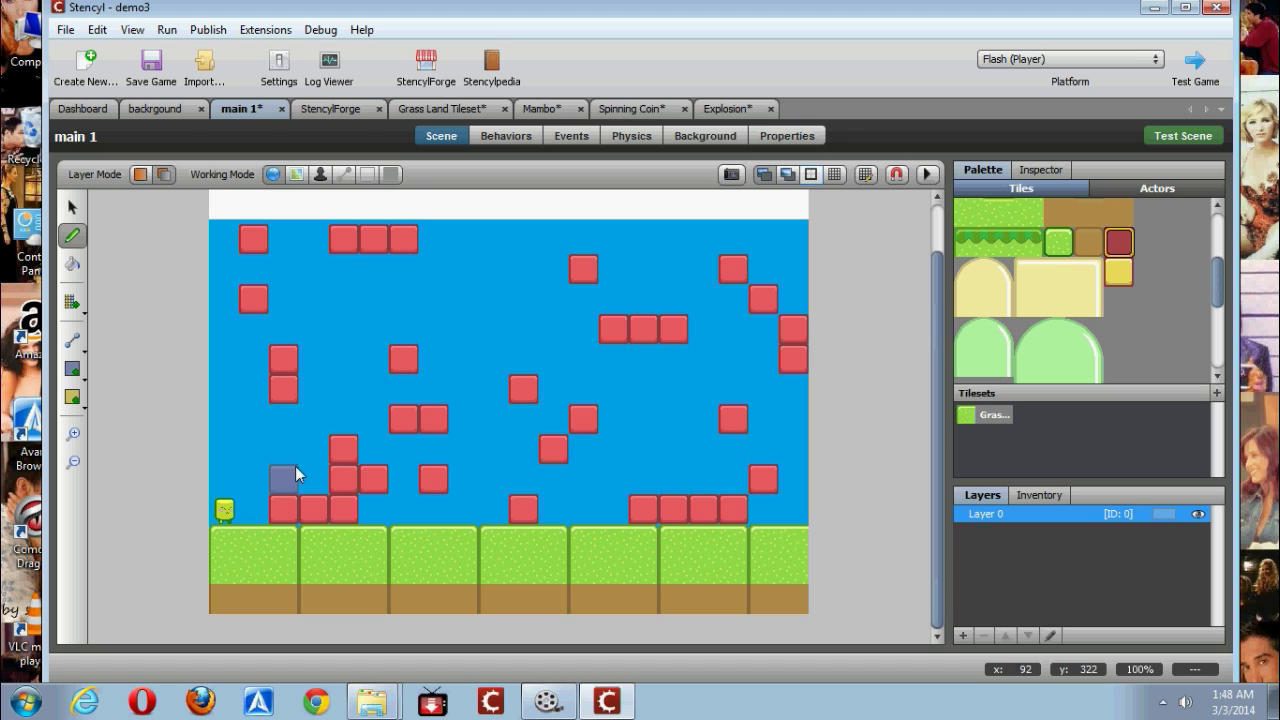
pyautogui.click(320, 482)
pyautogui.click(504, 358)
# - Place Spinning Coin actors on and around the red blocks in the main 1 scene, undoing the last placement
pyautogui.click(1109, 182)
pyautogui.click(1053, 256)
pyautogui.click(552, 382)
pyautogui.click(367, 488)
pyautogui.click(305, 482)
pyautogui.click(285, 485)
pyautogui.click(311, 451)
pyautogui.click(351, 429)
pyautogui.click(397, 384)
pyautogui.click(458, 388)
pyautogui.click(436, 458)
pyautogui.click(527, 479)
pyautogui.click(552, 415)
pyautogui.click(578, 402)
pyautogui.click(538, 362)
pyautogui.click(491, 336)
pyautogui.click(420, 316)
pyautogui.hotkey('ctrl', 'z')
# - Delete the extra Spinning Coin sitting on the single red block just right of the scene's middle
pyautogui.click(72, 207)
pyautogui.click(567, 400)
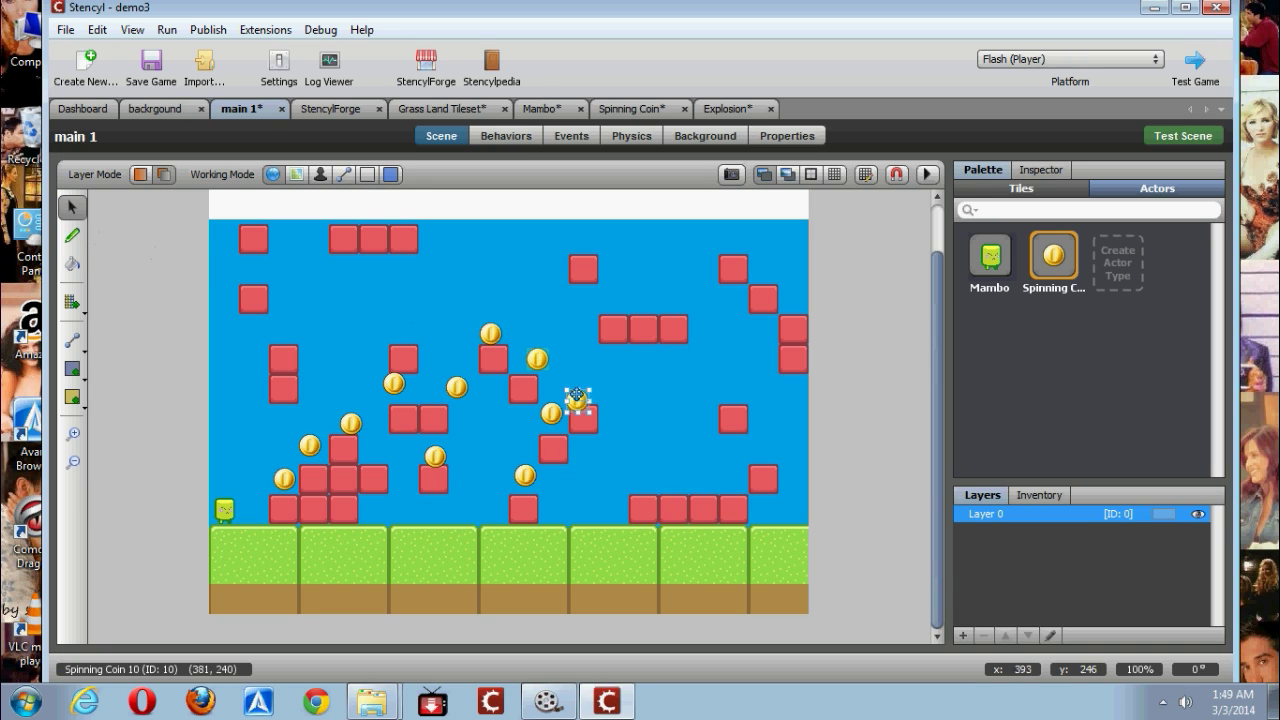
pyautogui.press('Delete')
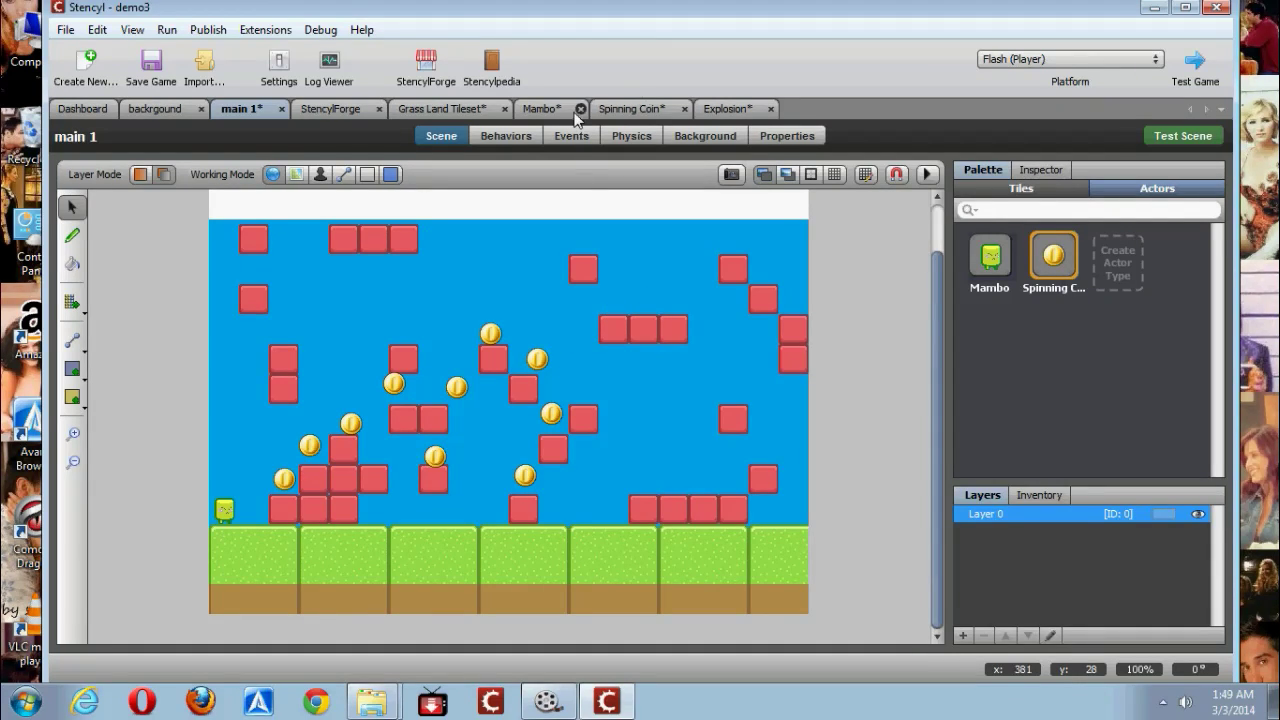
# - Assign the Spinning Coin actor type to the Tiles group in its properties and save the game
pyautogui.click(652, 106)
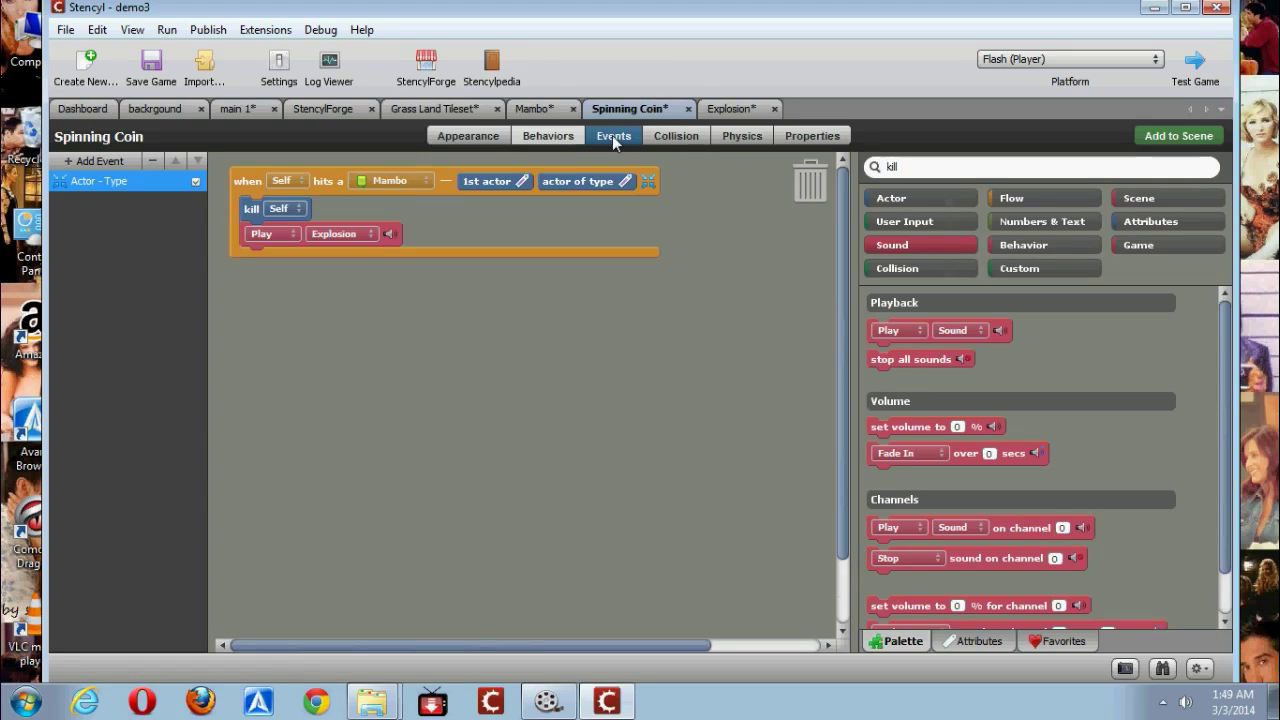
pyautogui.click(693, 142)
pyautogui.click(758, 137)
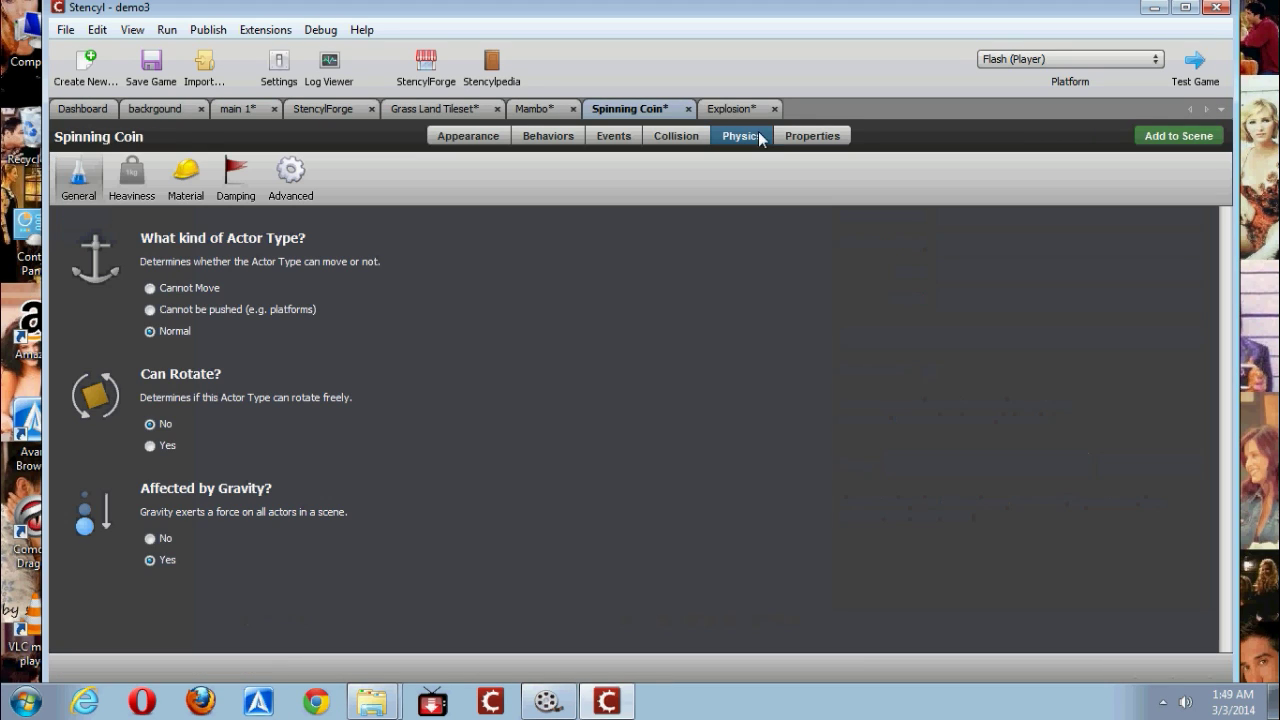
pyautogui.click(786, 146)
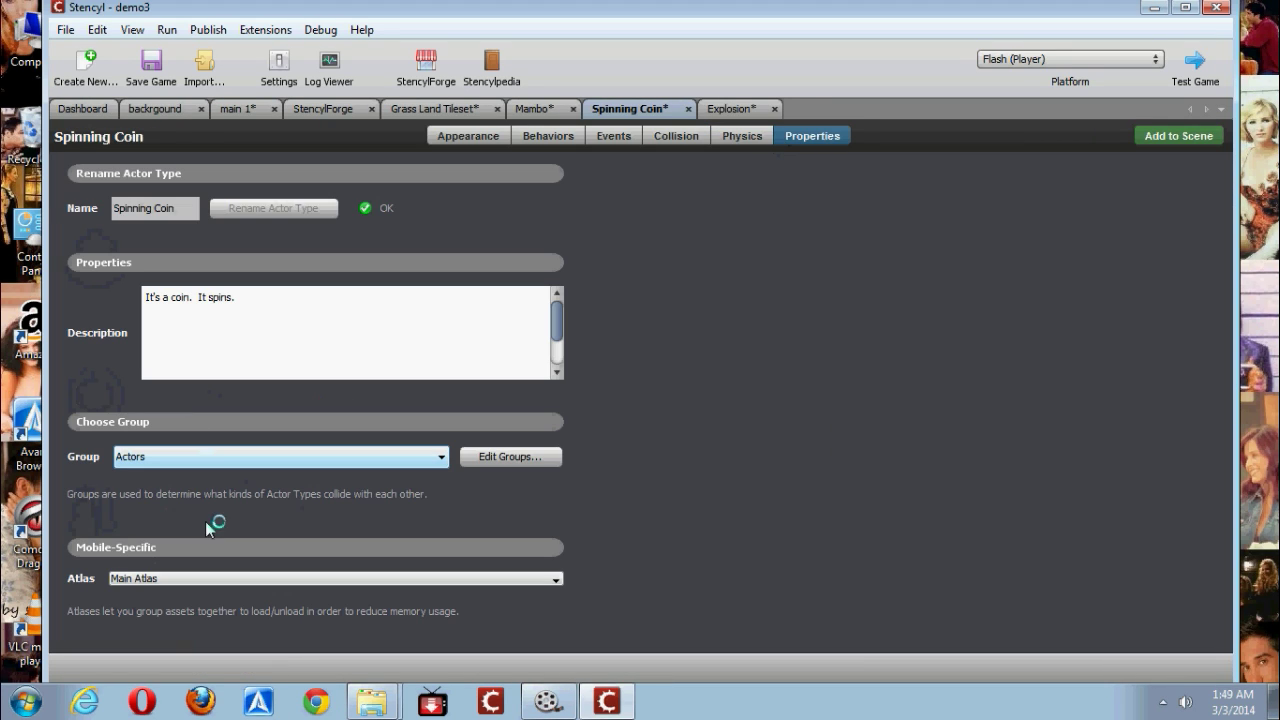
pyautogui.click(214, 458)
pyautogui.click(206, 490)
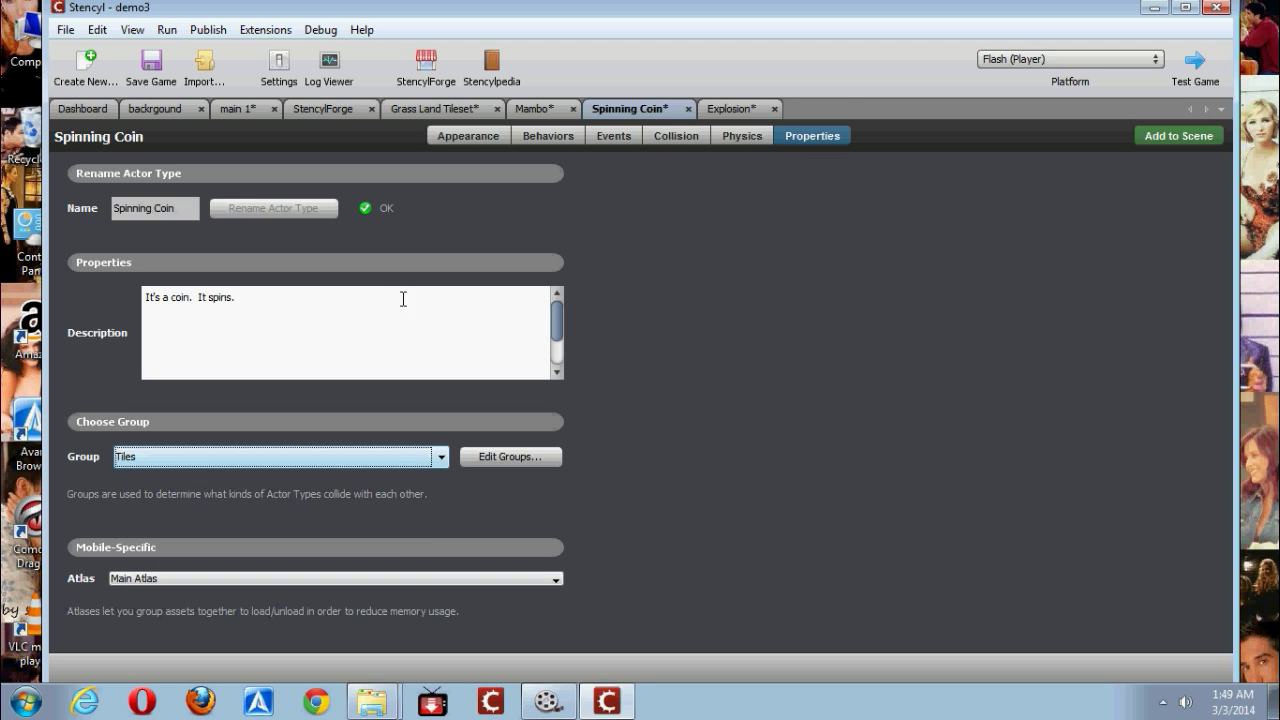
pyautogui.click(151, 62)
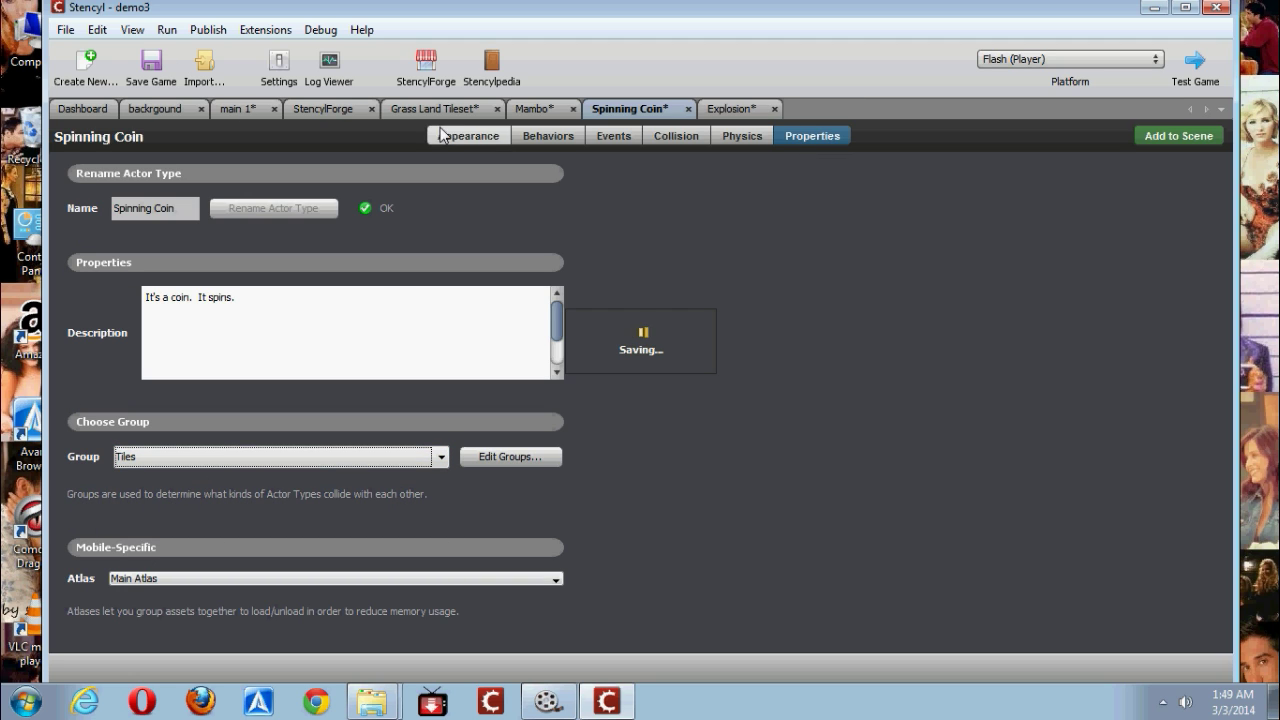
# - Check the Spinning Coin's behaviors, events, collision shape and physics settings
pyautogui.click(534, 139)
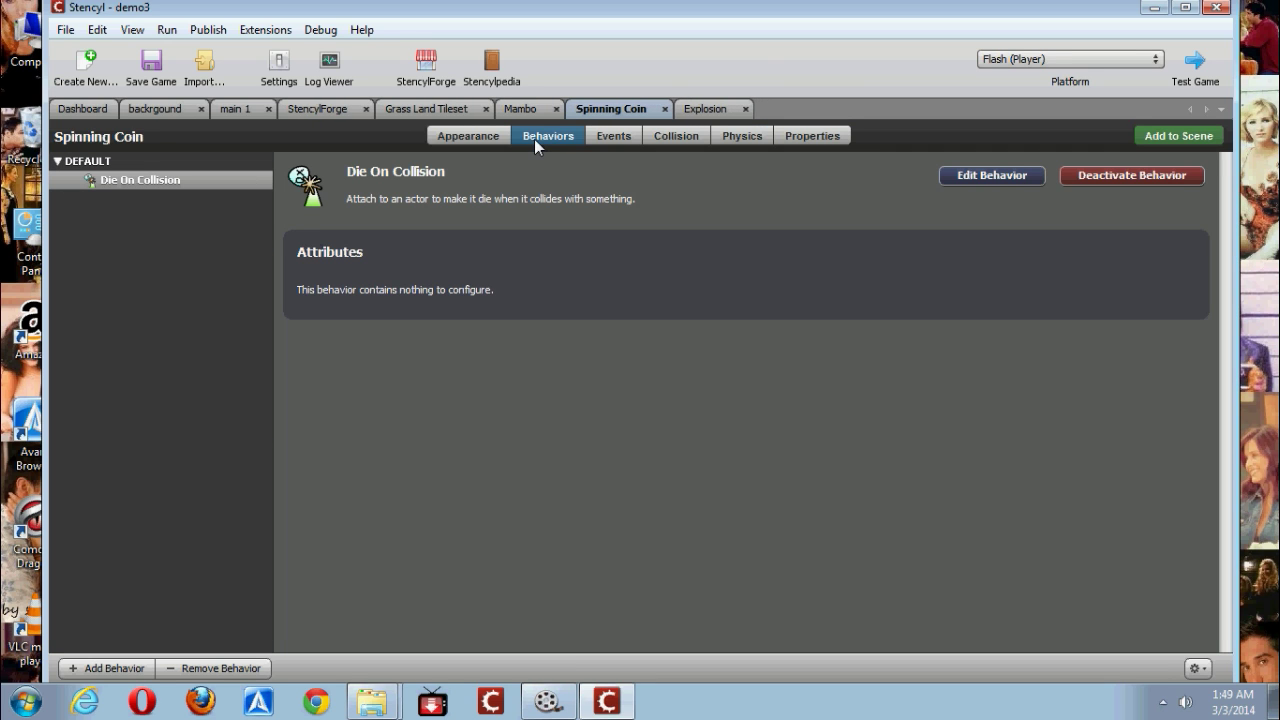
pyautogui.click(612, 136)
pyautogui.click(676, 136)
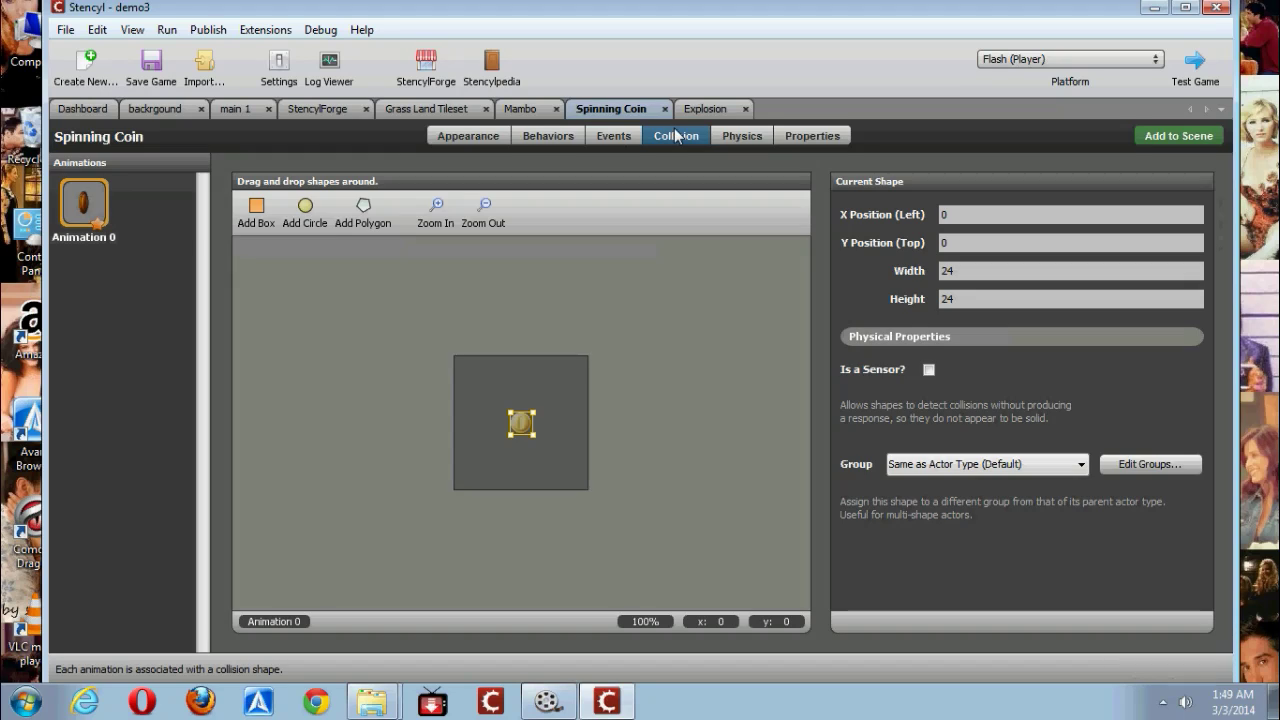
pyautogui.click(731, 136)
# - Set the vertical gravity of the main 1 scene to 73
pyautogui.click(244, 110)
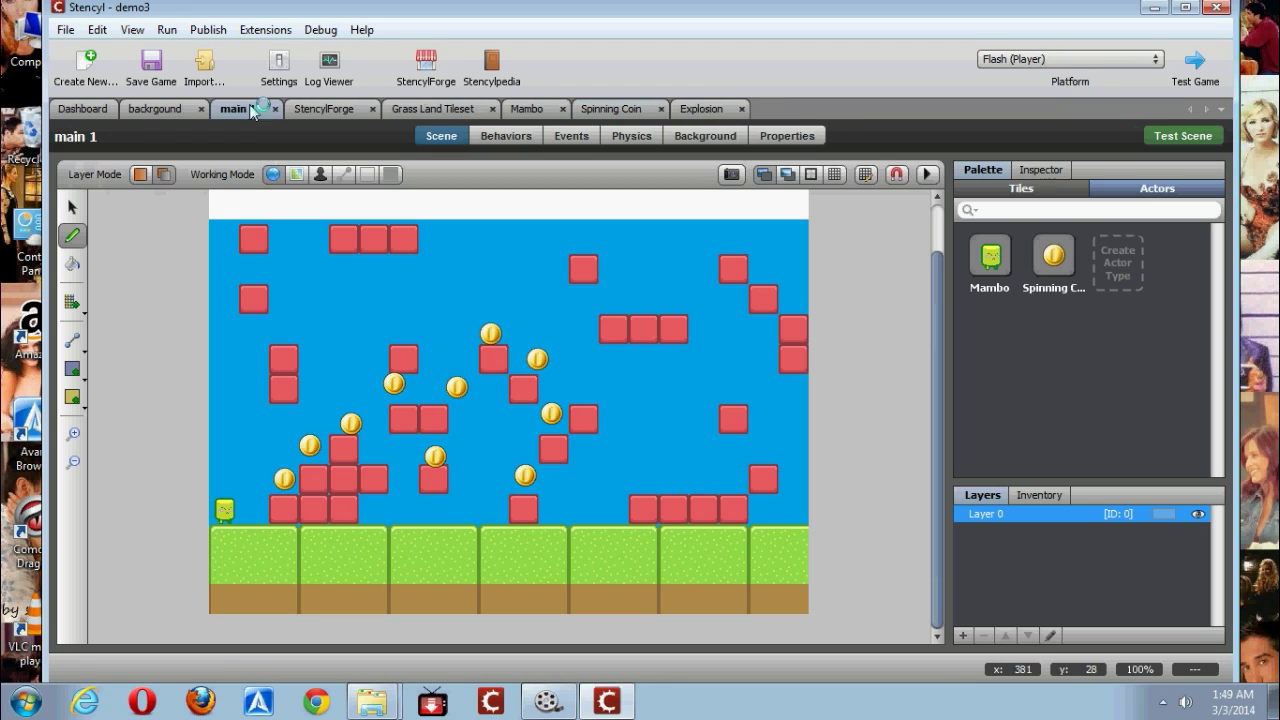
pyautogui.click(632, 136)
pyautogui.moveTo(225, 318); pyautogui.dragTo(172, 316)
pyautogui.write('73')
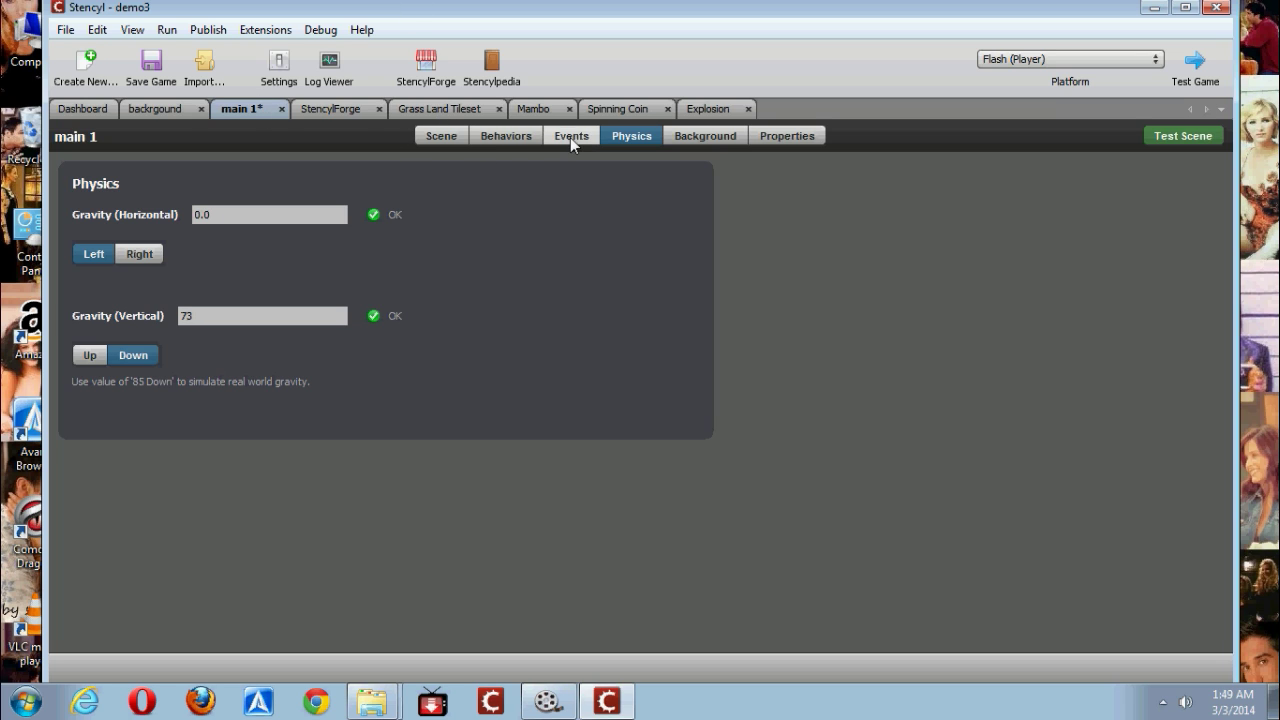
# - Test the main 1 scene in Flash Player, and close the player and the log viewer
pyautogui.click(432, 137)
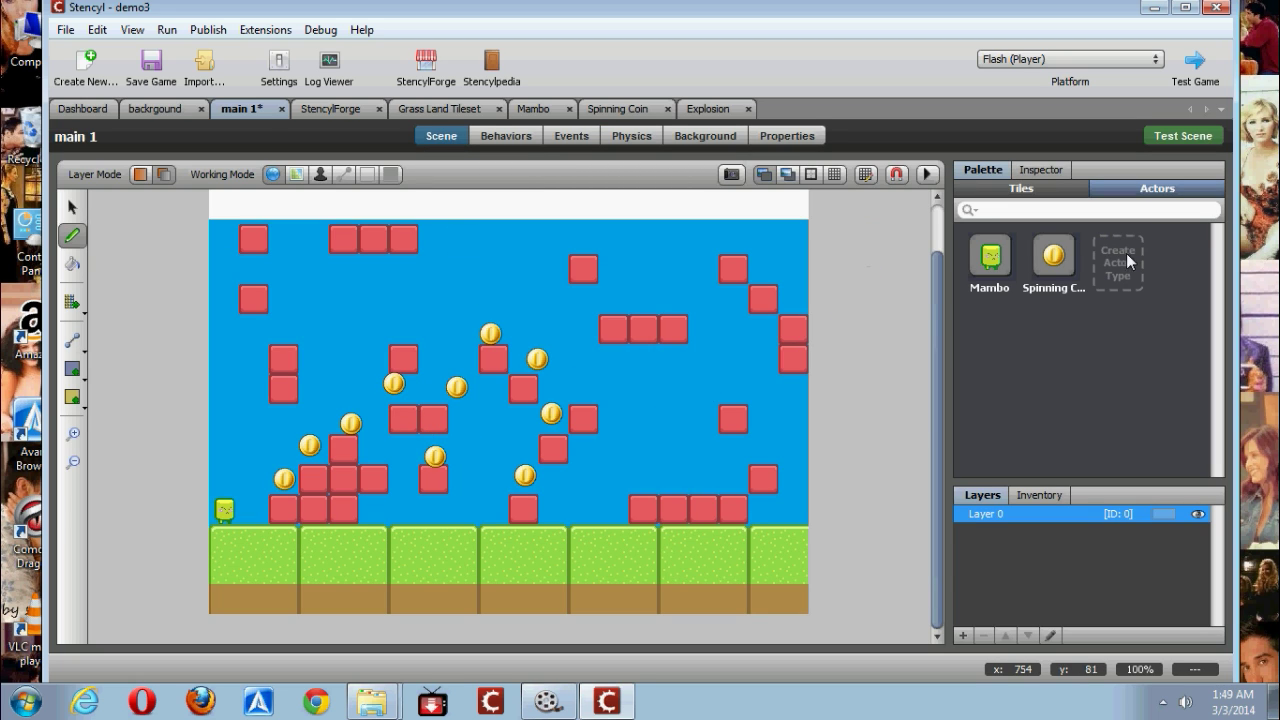
pyautogui.click(1212, 137)
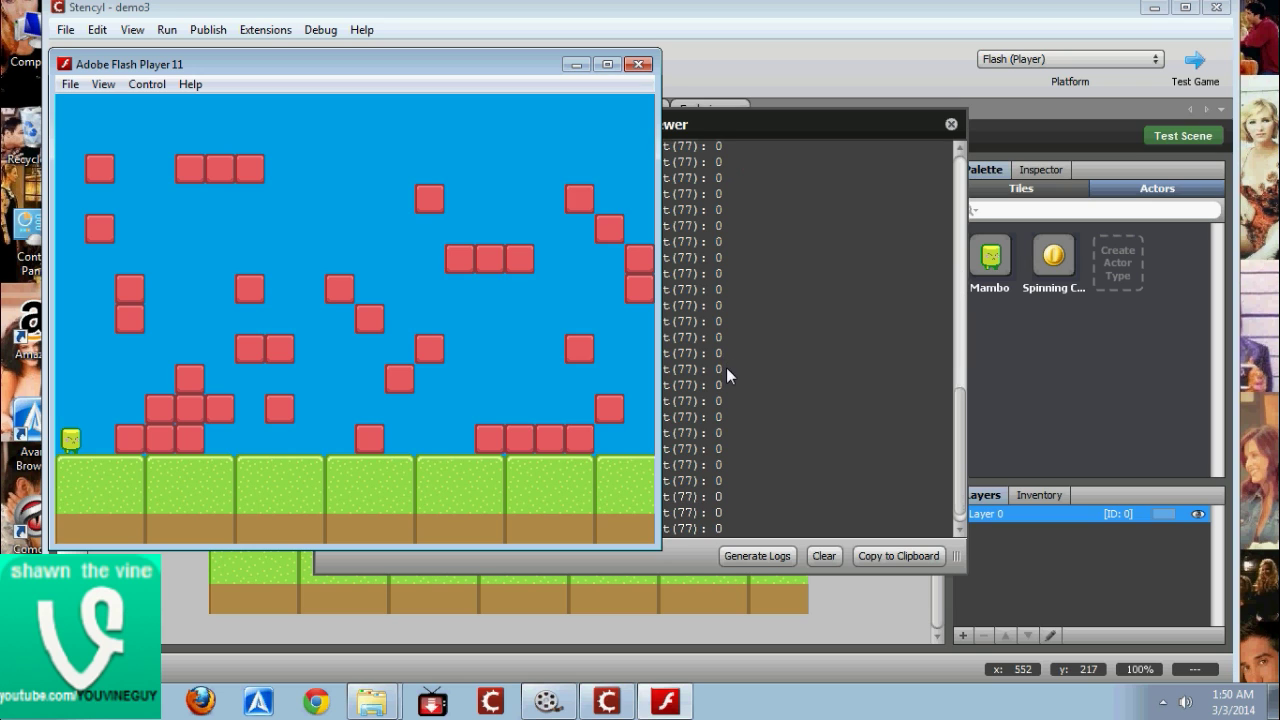
pyautogui.click(577, 636)
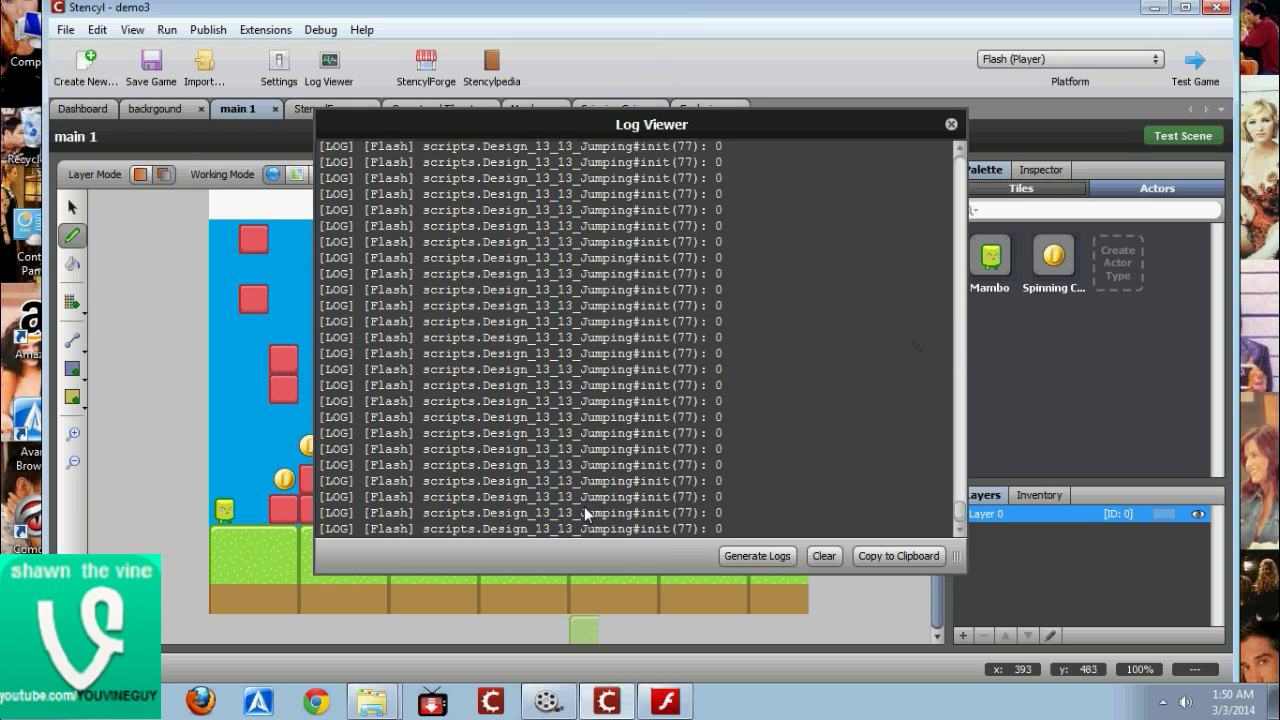
pyautogui.click(951, 125)
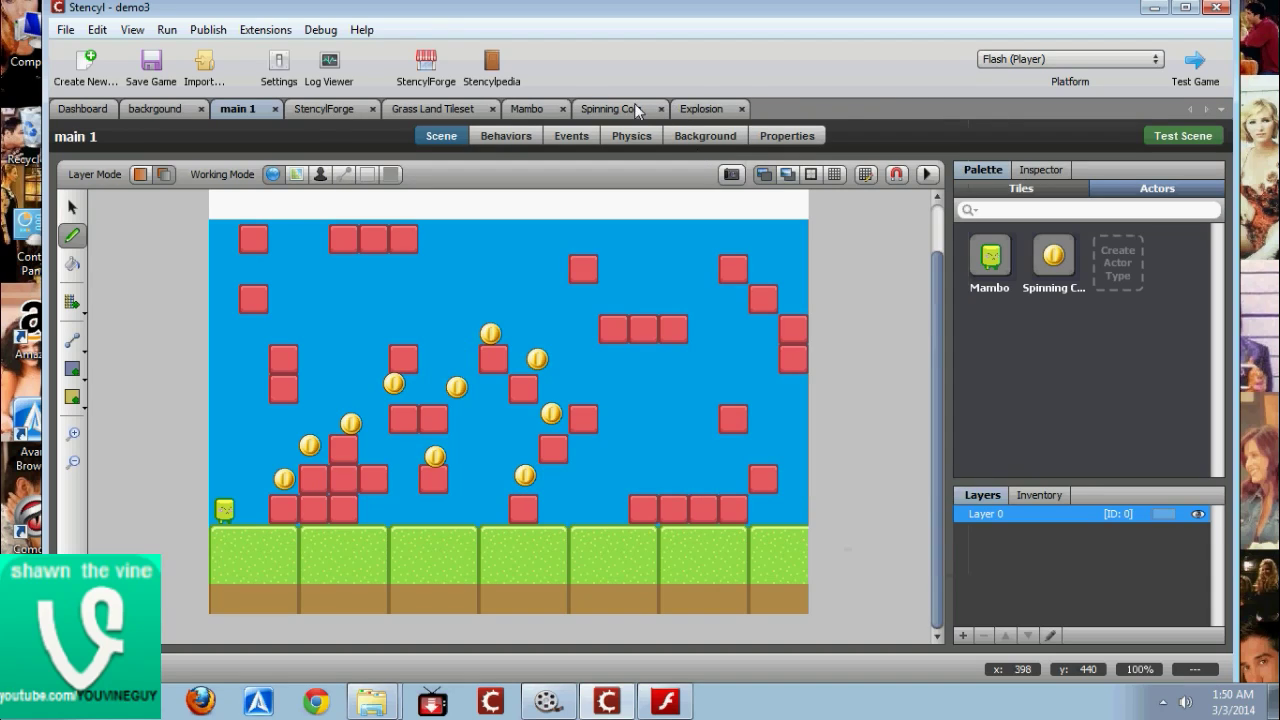
# - Make the Spinning Coin unaffected by gravity in its physics settings and save the game
pyautogui.click(629, 108)
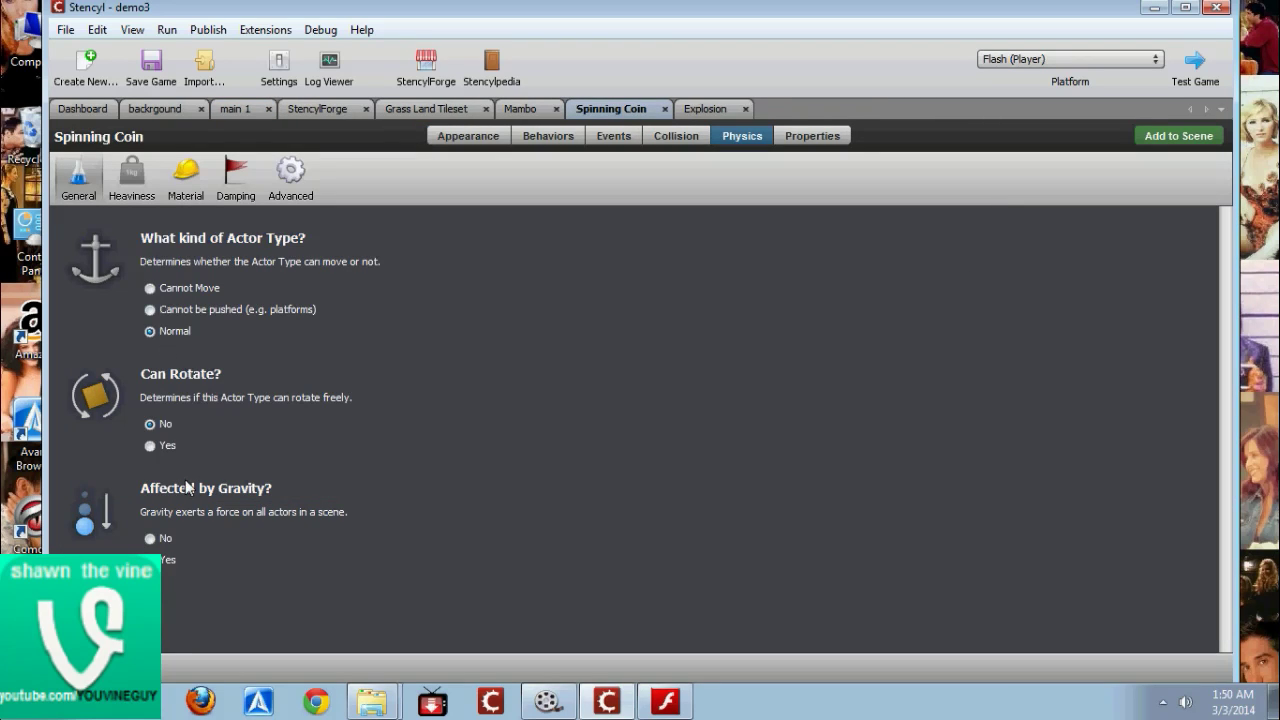
pyautogui.click(151, 539)
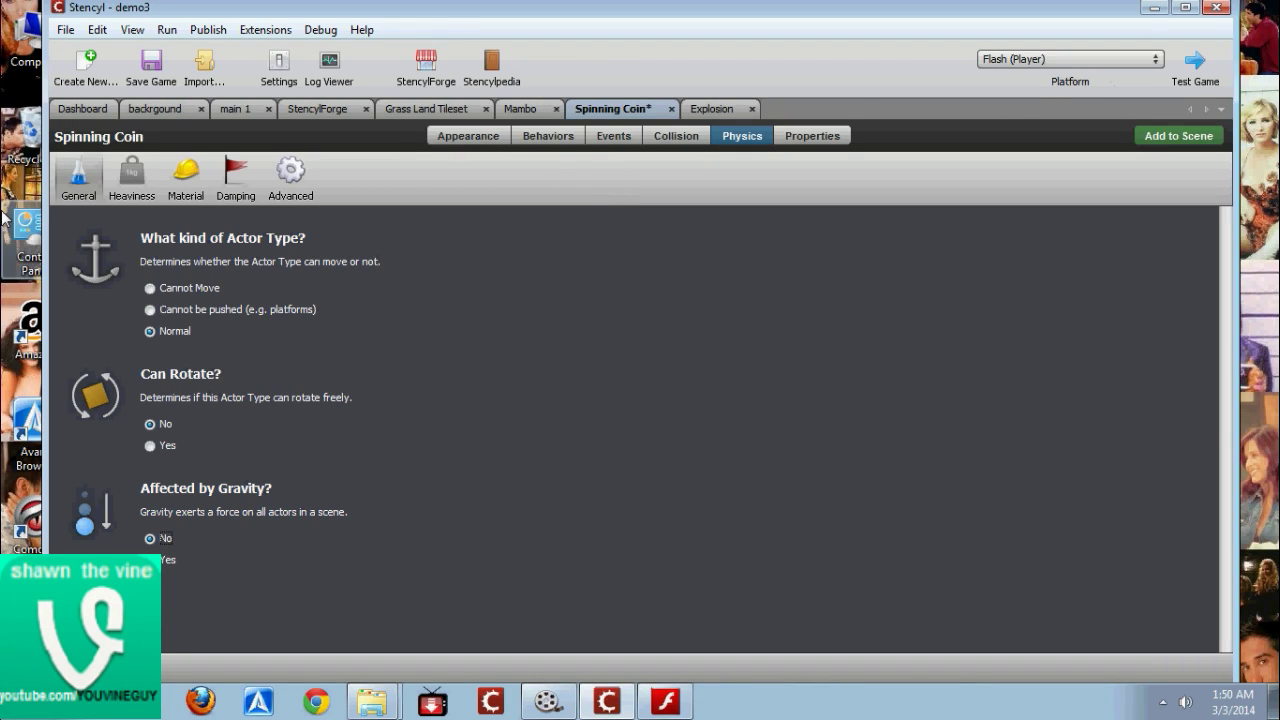
pyautogui.click(148, 68)
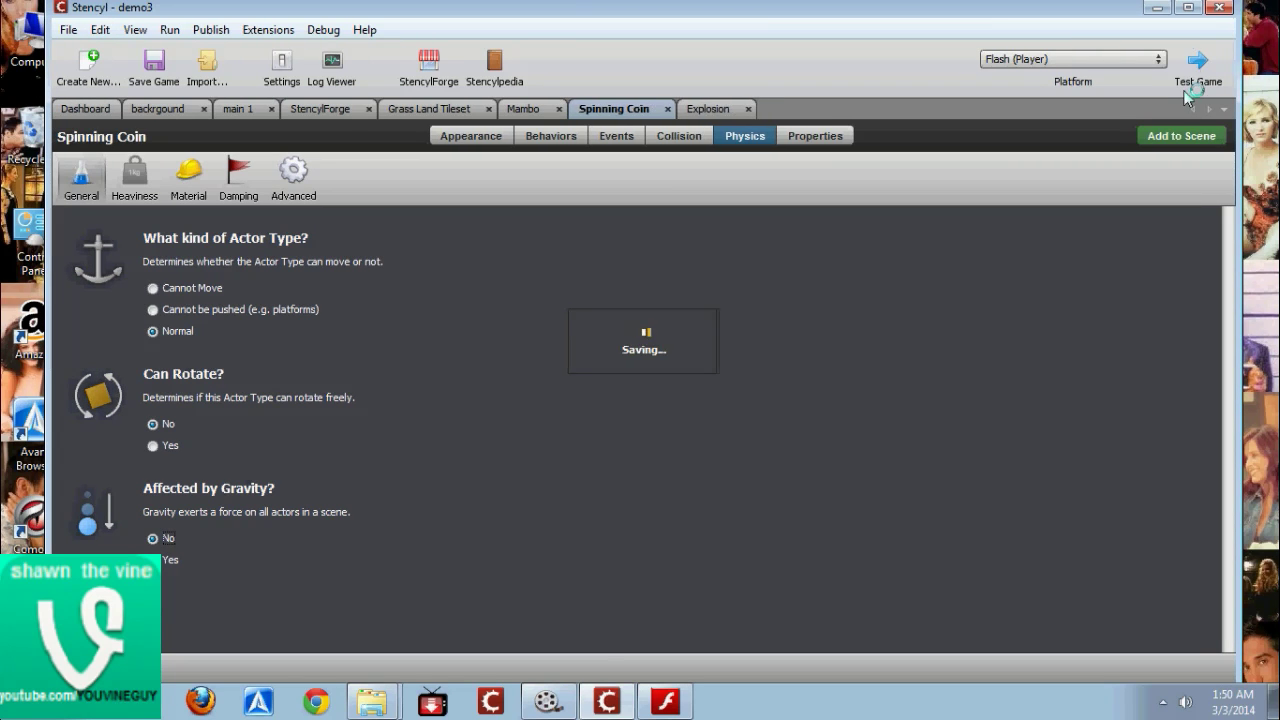
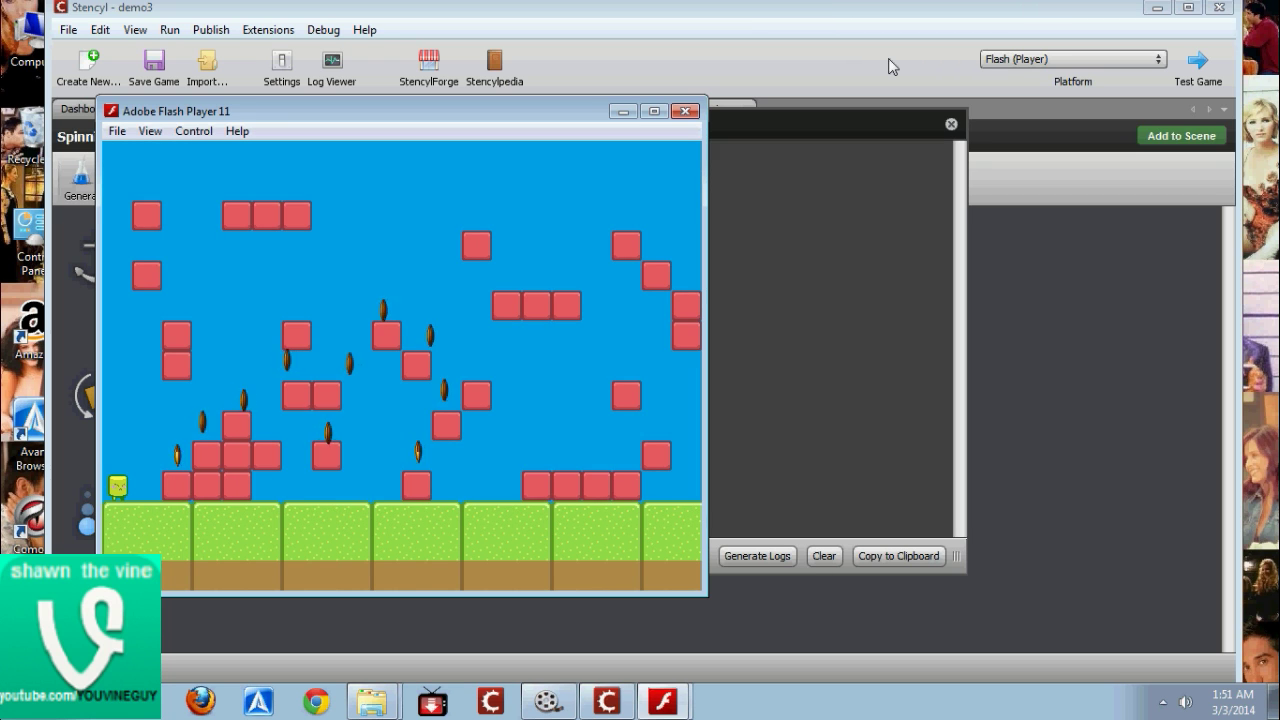
# - Play-test the game by moving Mambo over the blocks toward the coins, and close Flash Player and the log viewer
pyautogui.press('Right')
pyautogui.press('Left')
pyautogui.hotkey('alt', 'F4')
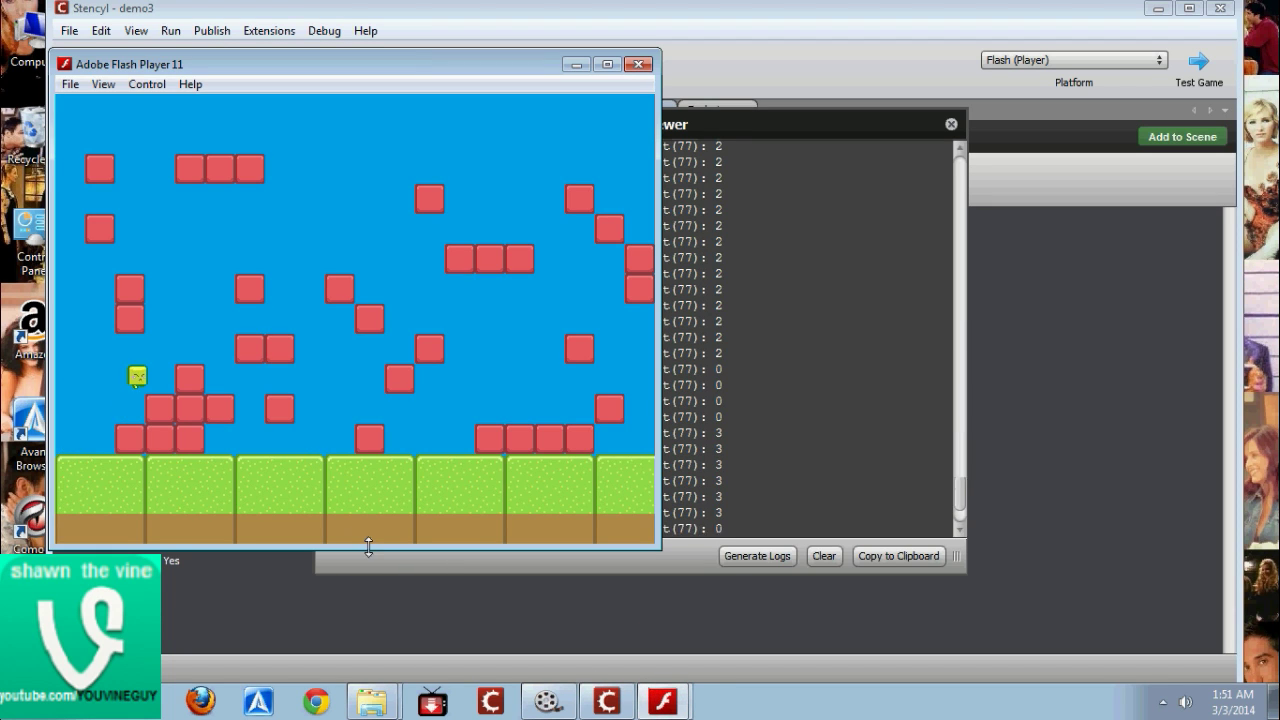
pyautogui.moveTo(368, 545)
pyautogui.mouseDown()
pyautogui.moveTo(374, 536)
pyautogui.moveTo(380, 549)
pyautogui.mouseUp()
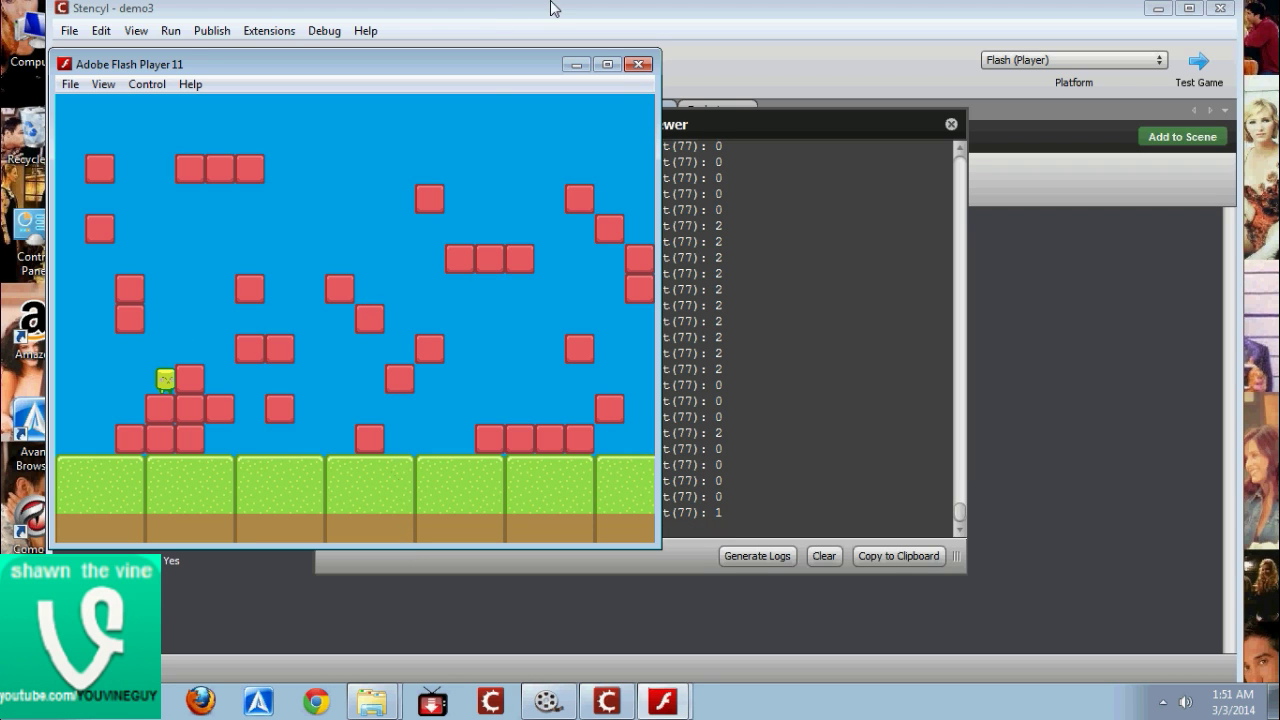
pyautogui.click(646, 66)
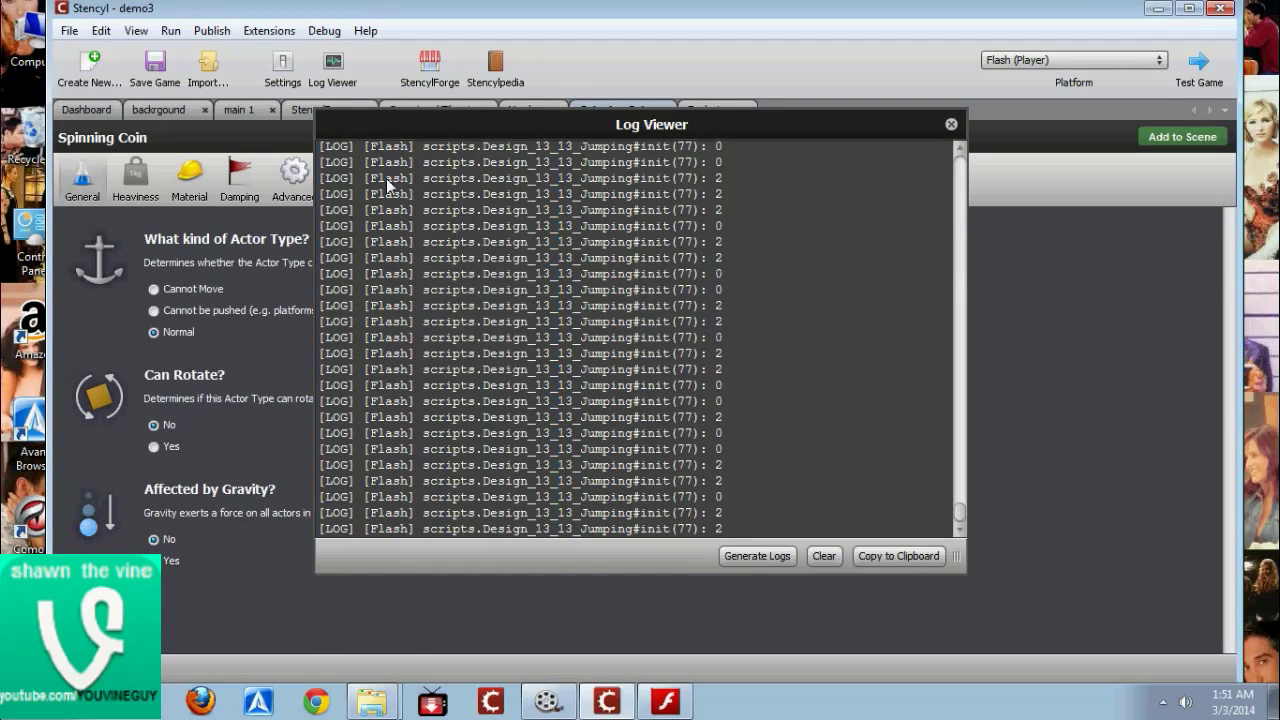
pyautogui.press('Escape')
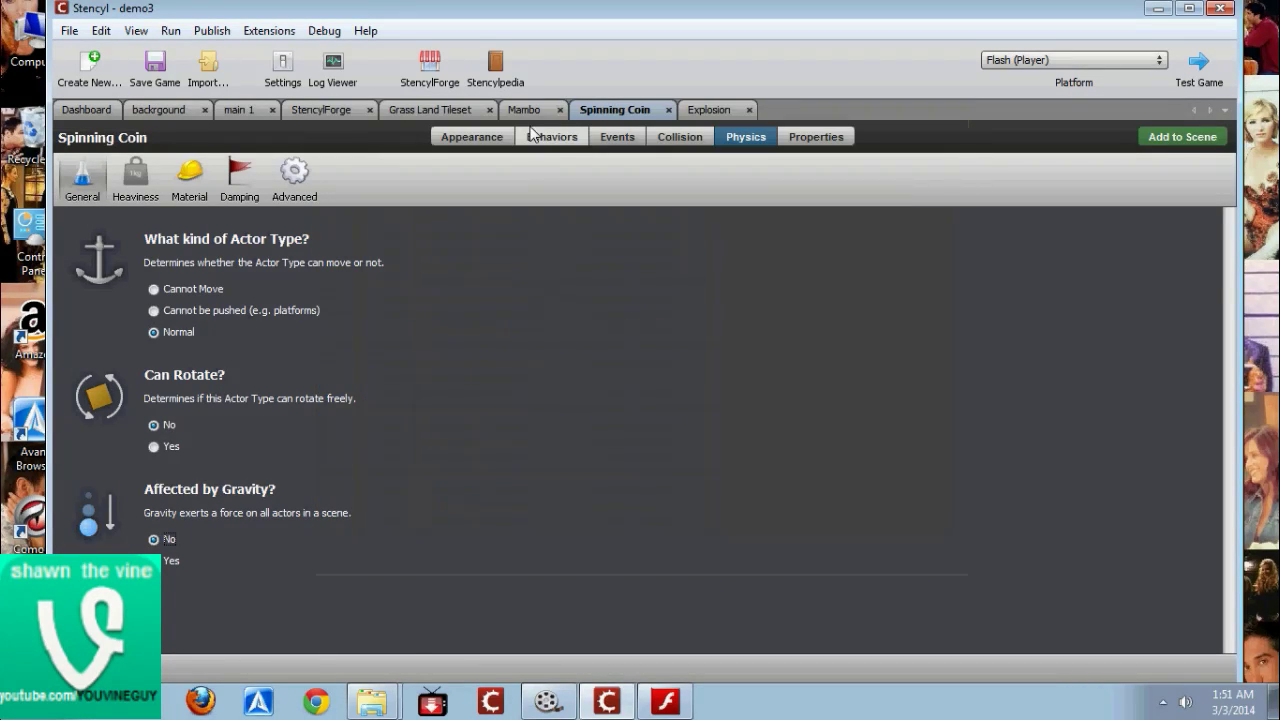
# - Review the Spinning Coin's Die On Collision behavior, events and collision shape, and set its physics actor kind to Cannot Move
pyautogui.click(535, 136)
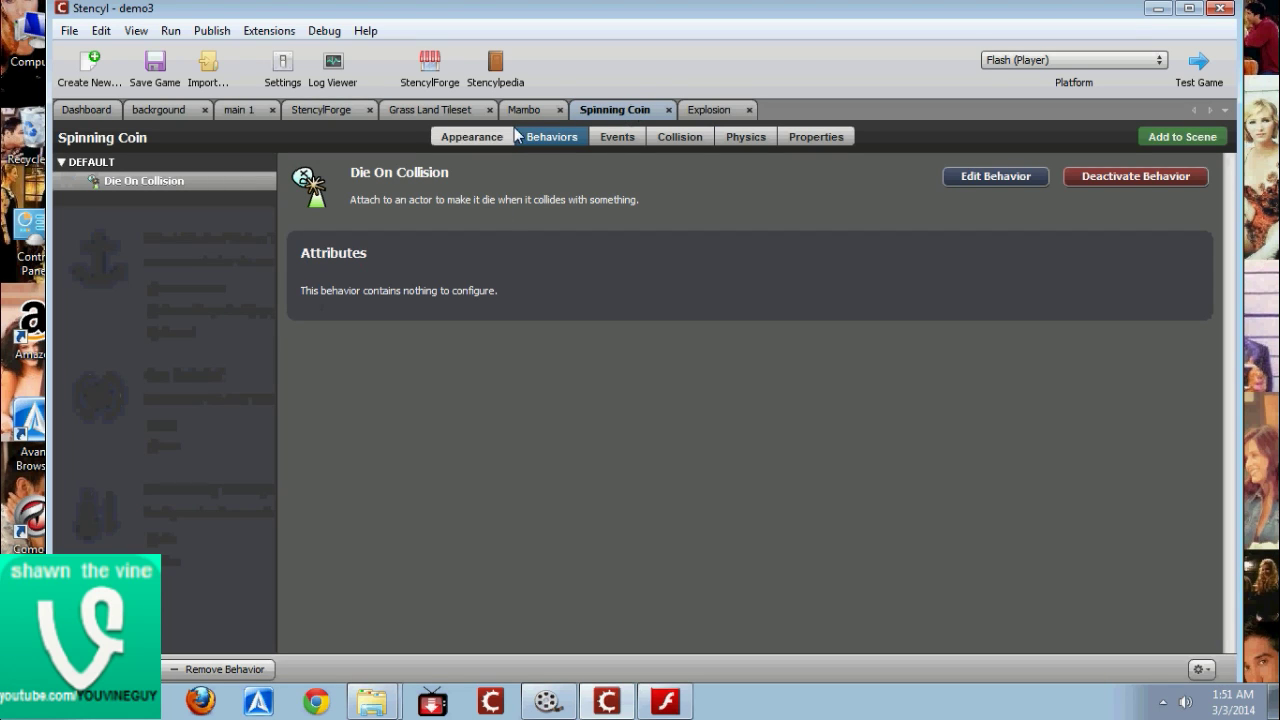
pyautogui.click(988, 176)
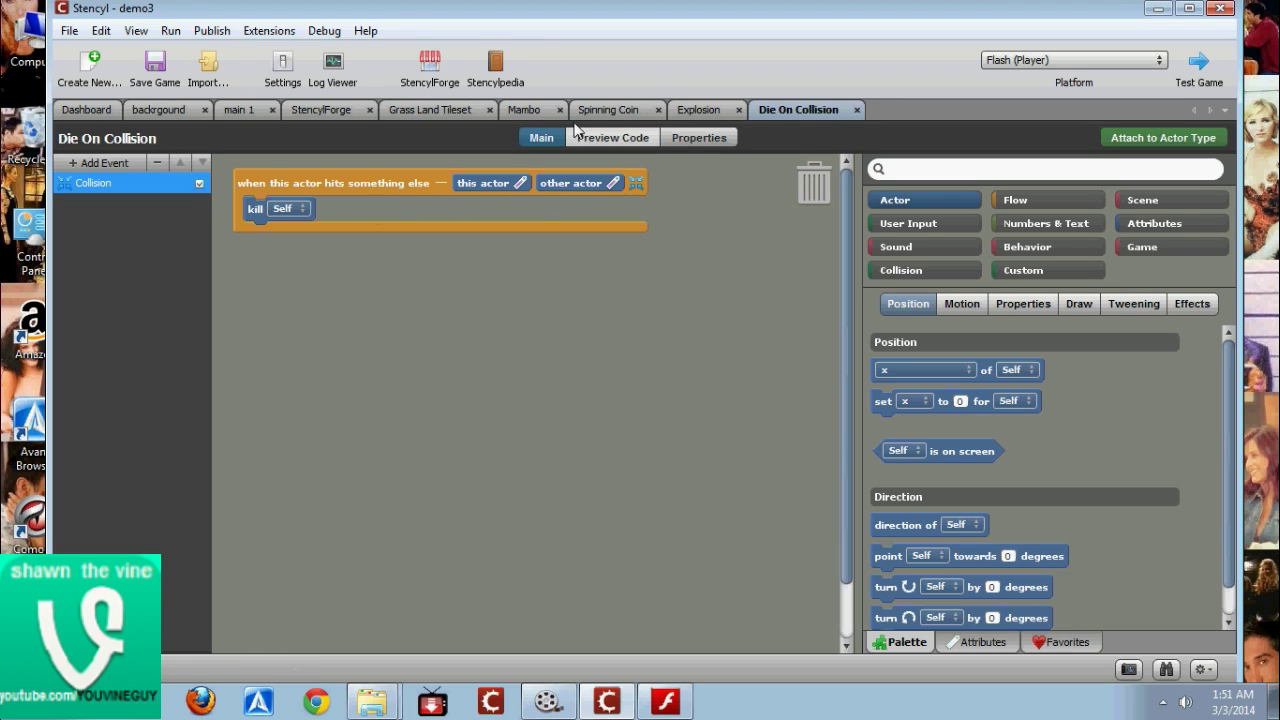
pyautogui.click(616, 110)
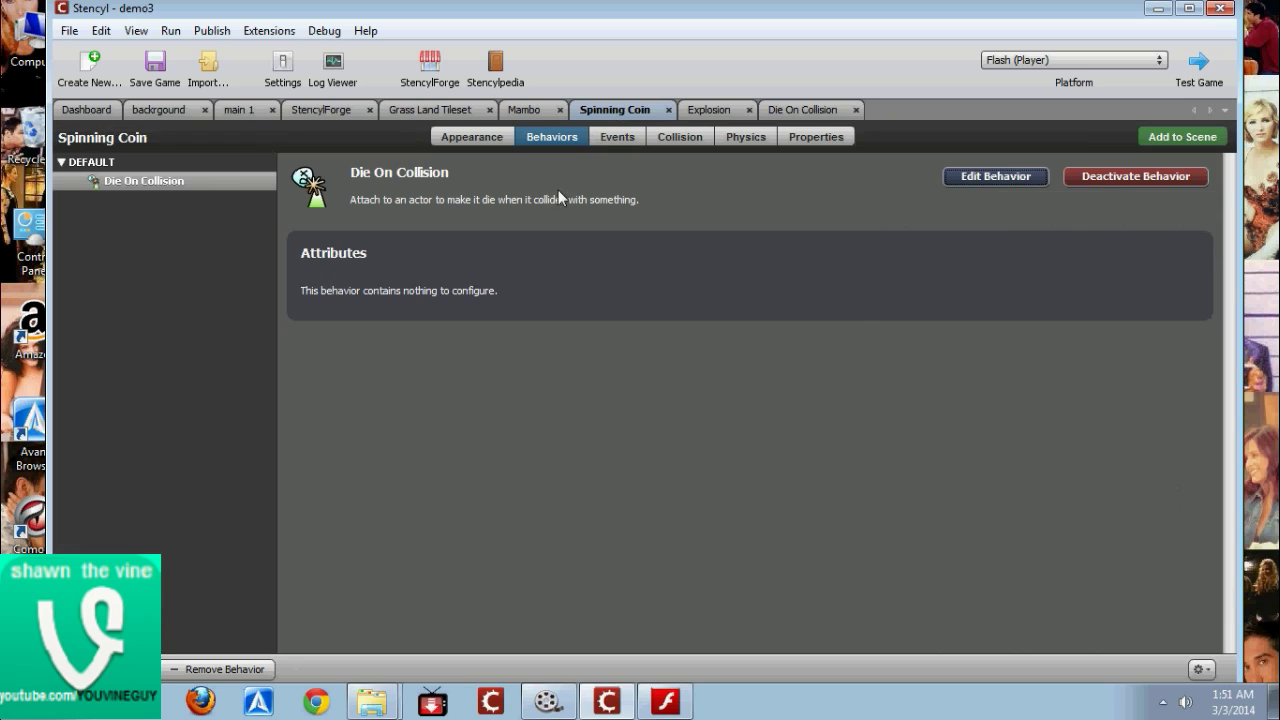
pyautogui.click(617, 136)
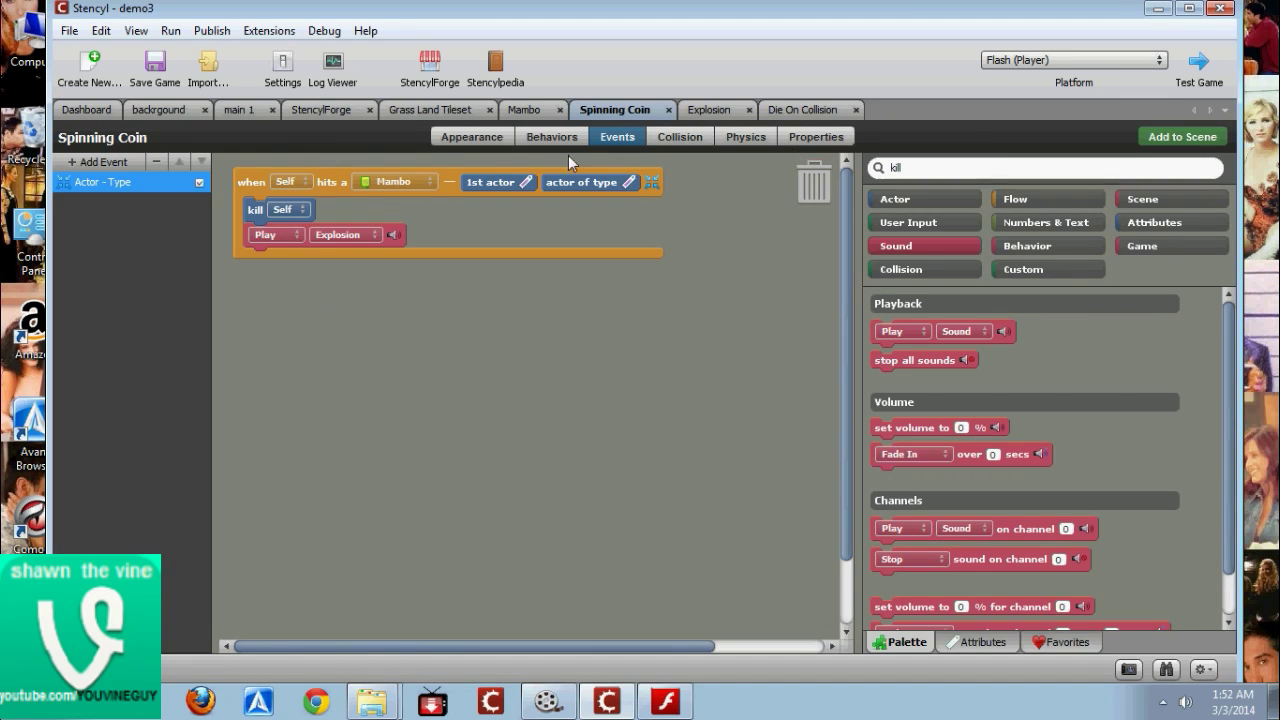
pyautogui.click(665, 137)
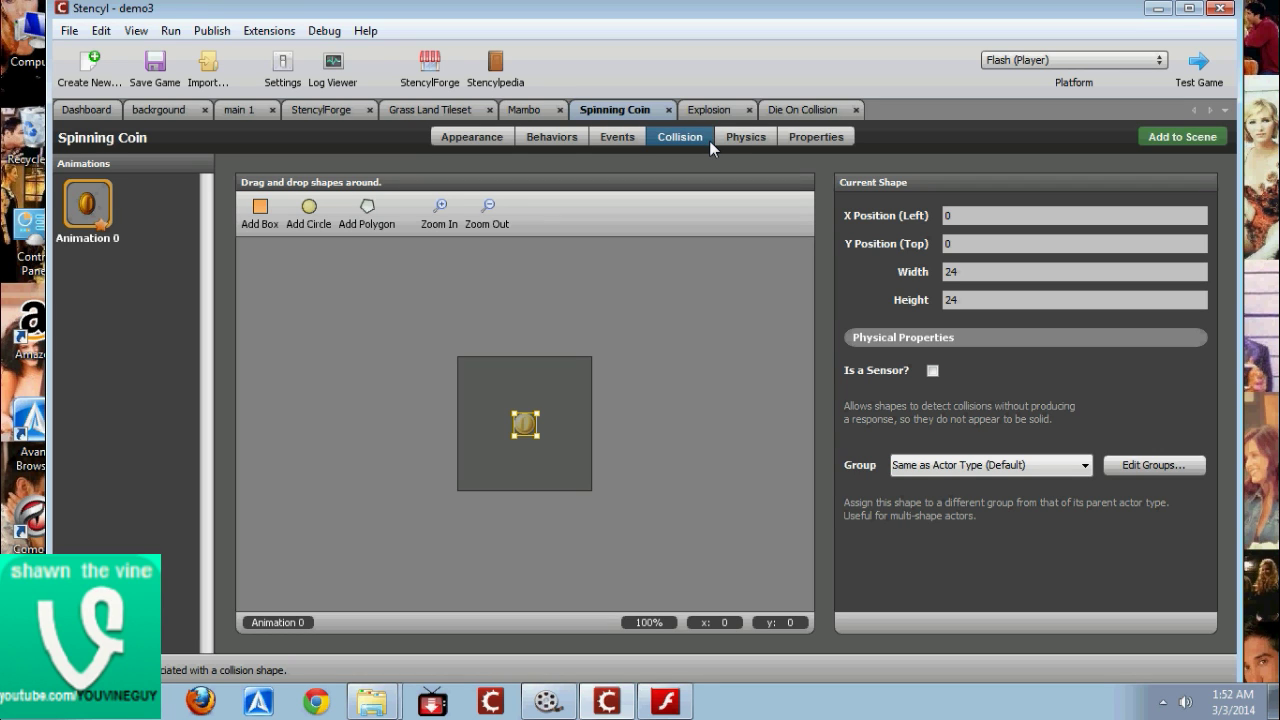
pyautogui.click(740, 140)
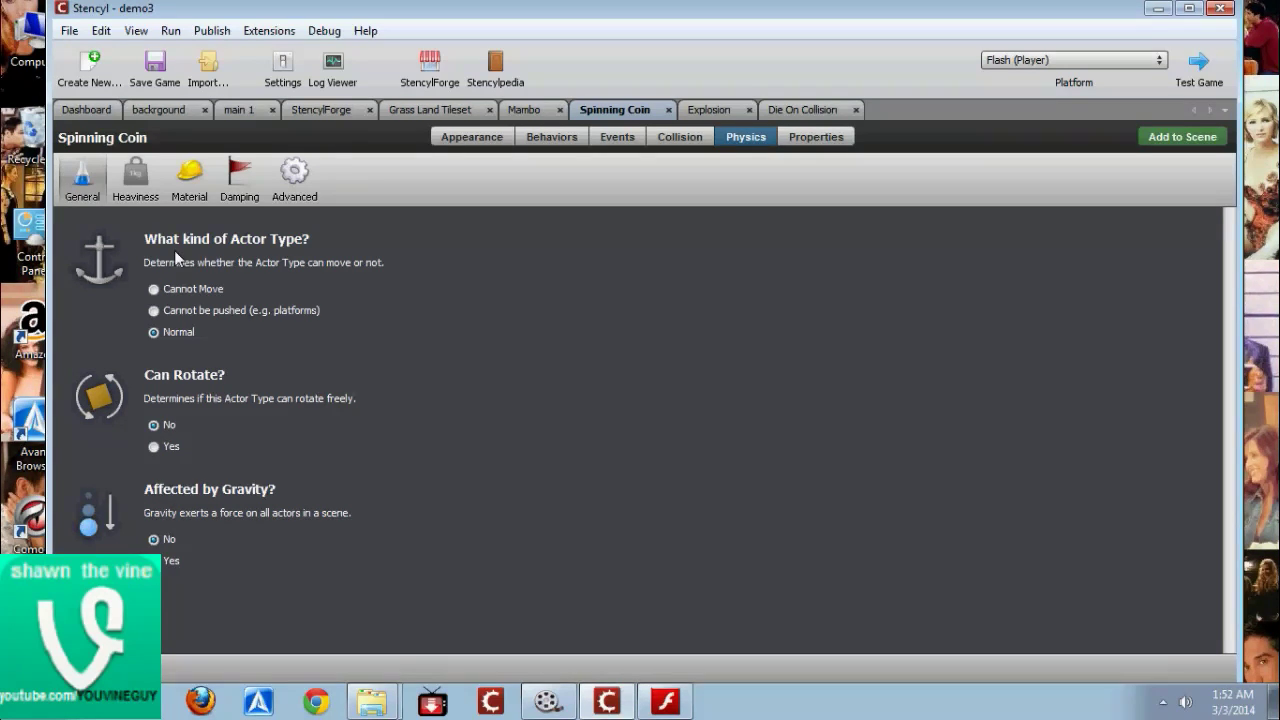
pyautogui.click(155, 290)
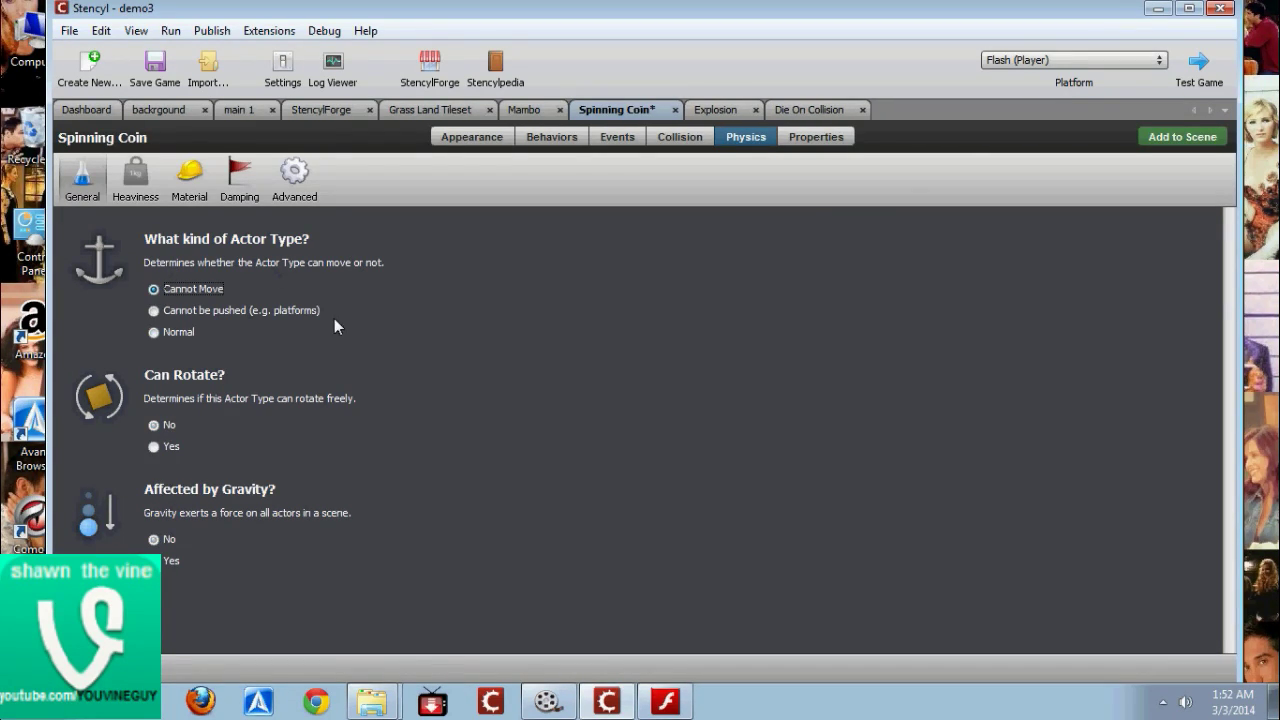
# - Add a Spinning Coin to the main 1 scene on the grass between Mambo and the first red block
pyautogui.click(801, 137)
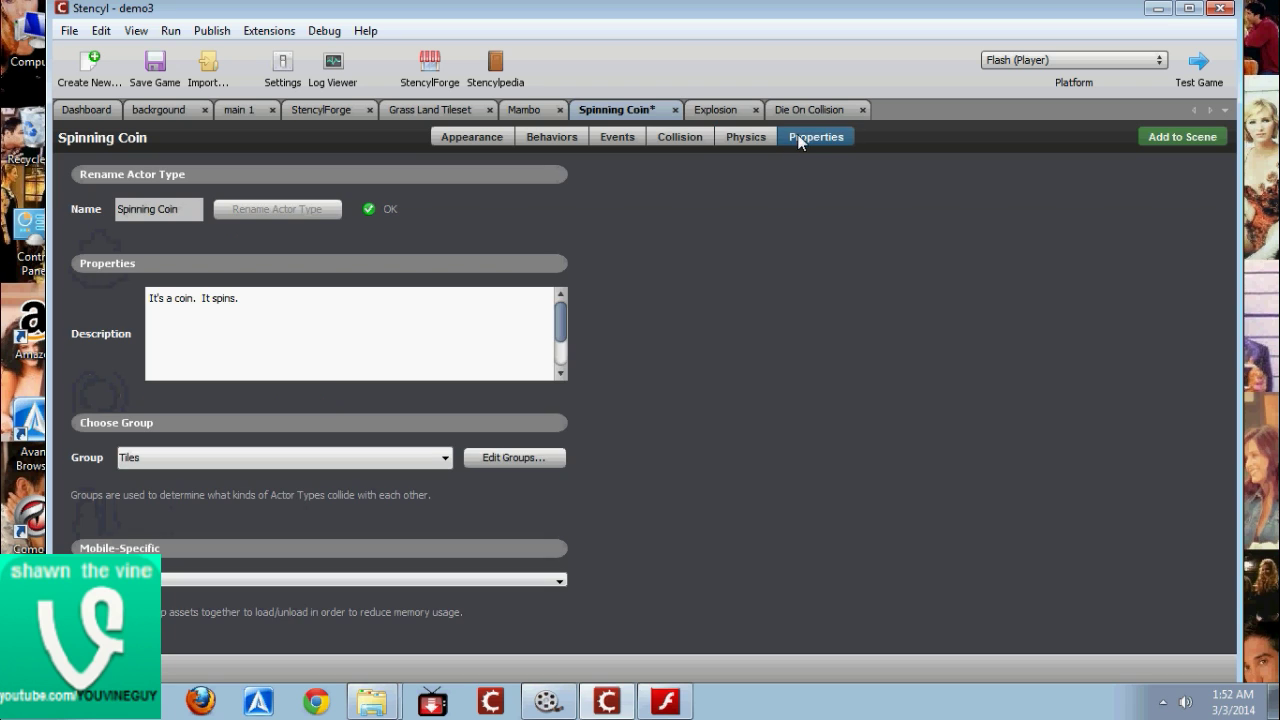
pyautogui.click(1156, 142)
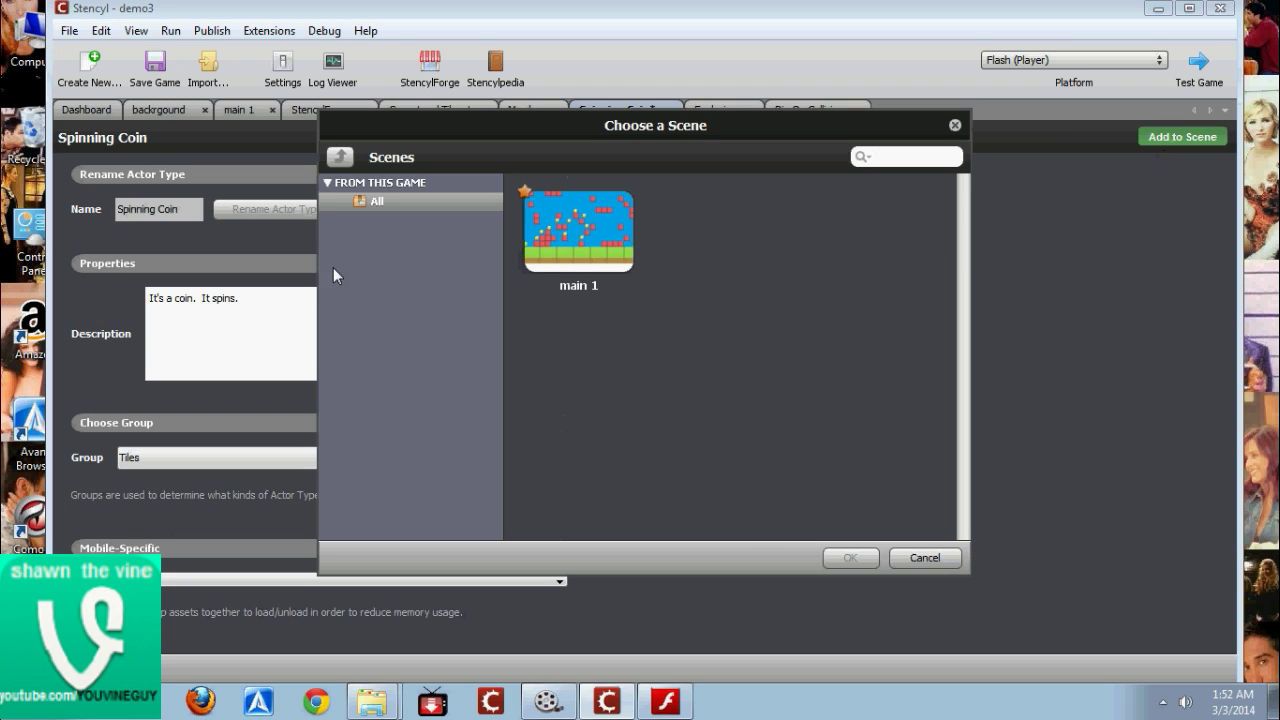
pyautogui.doubleClick(578, 230)
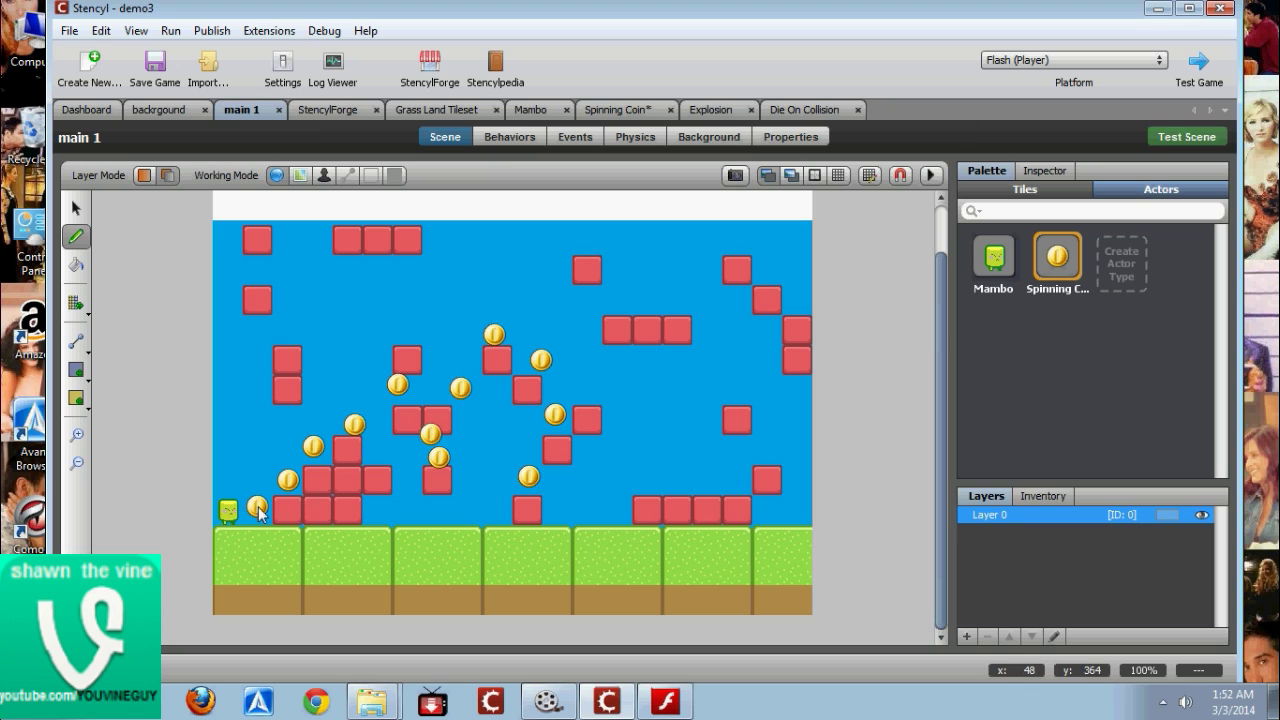
pyautogui.click(262, 512)
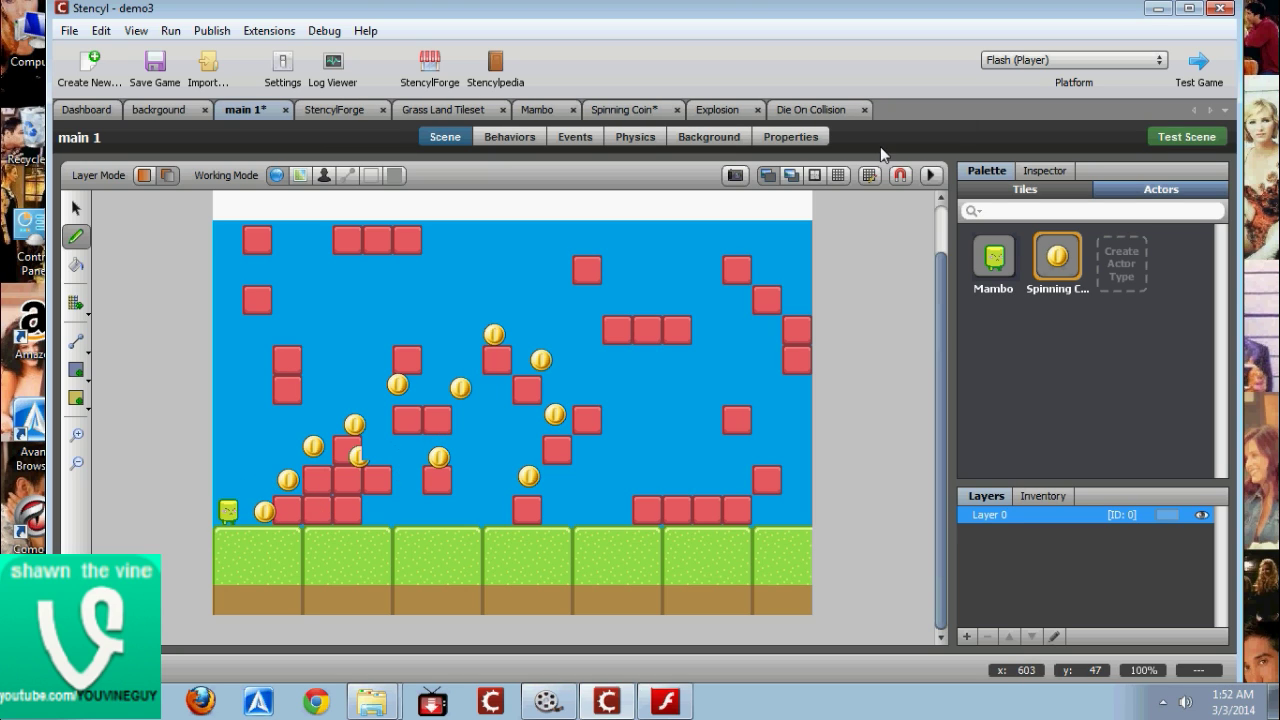
# - Test the game in Flash Player, jumping Mambo up the red block stairs to collect the coins
pyautogui.click(1219, 58)
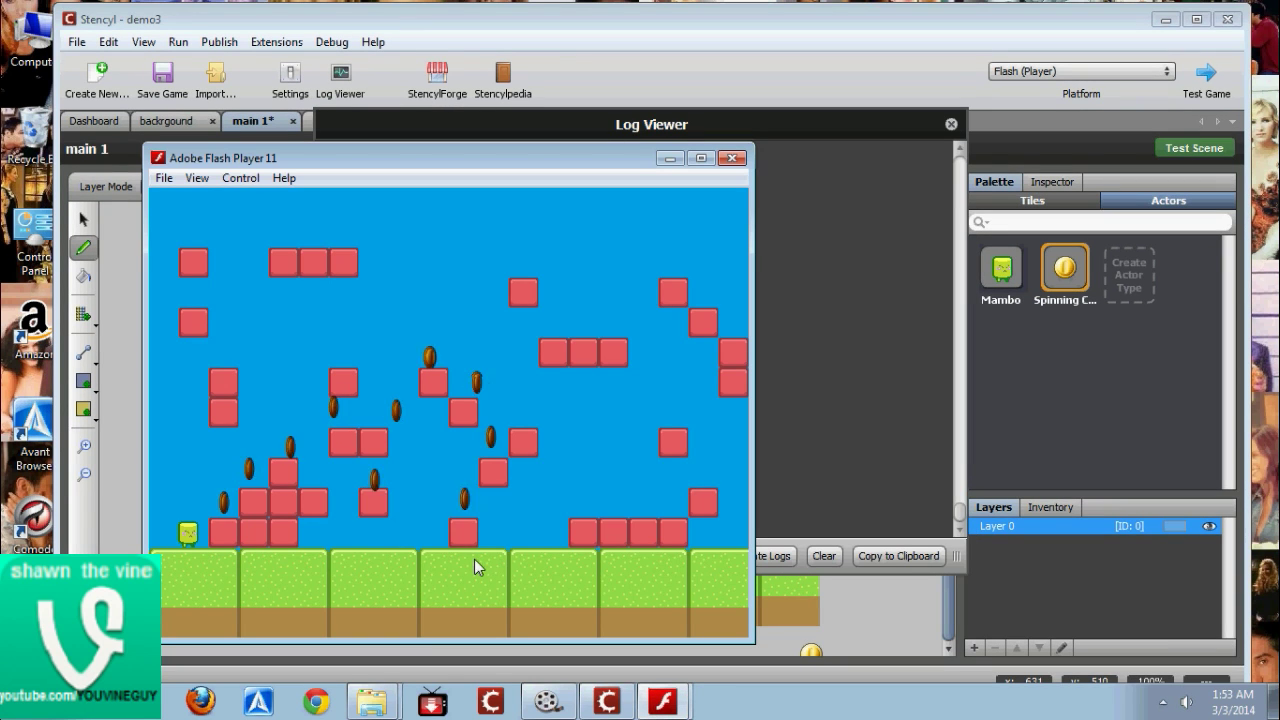
pyautogui.press('Up')
pyautogui.press('Right')
pyautogui.press('Up')
pyautogui.press('Right')
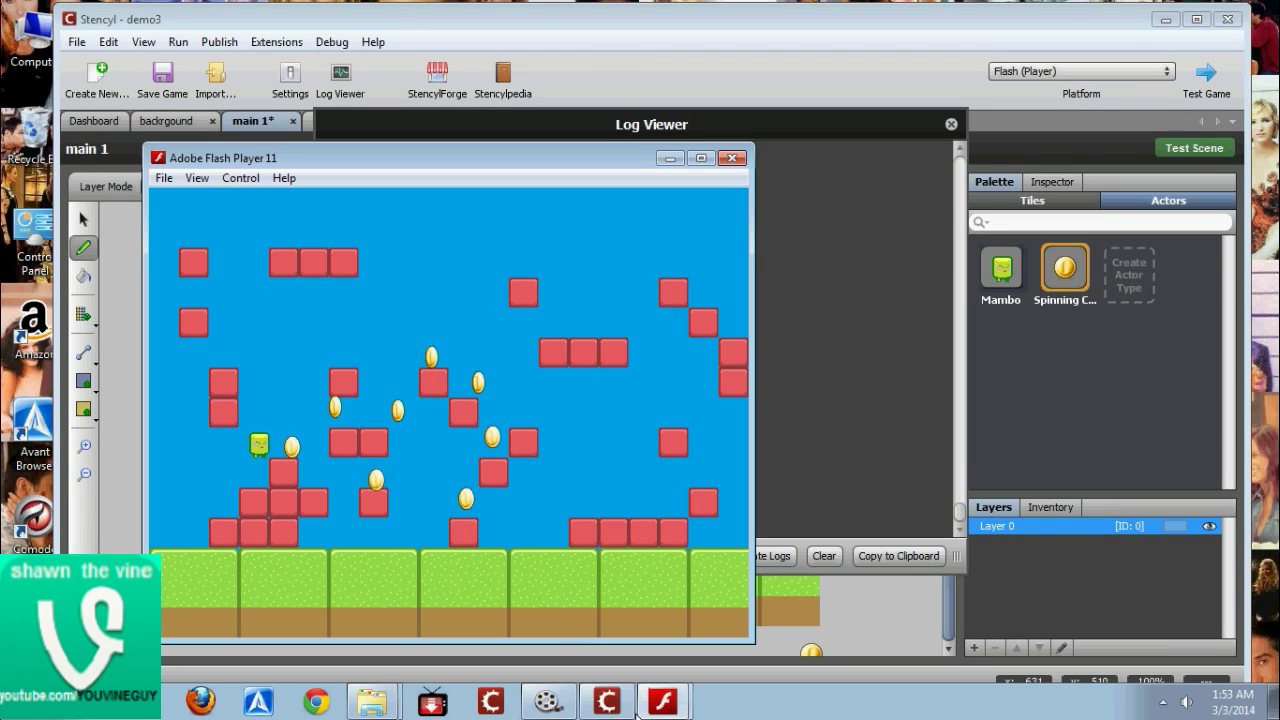
pyautogui.press('Up')
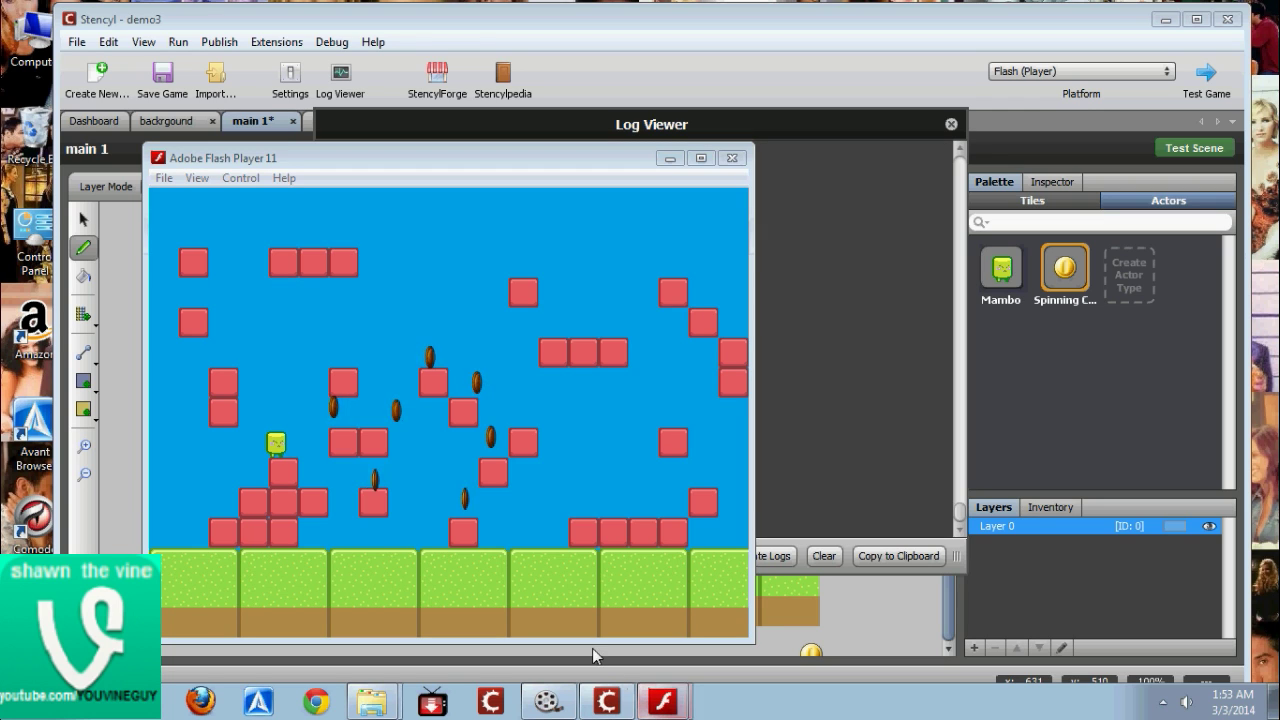
# - Jump Mambo from the top of the red block stairs to collect the two coins above the two-block platform, landing on the grass
pyautogui.press('Up')
pyautogui.press('Up')
pyautogui.press('Right')
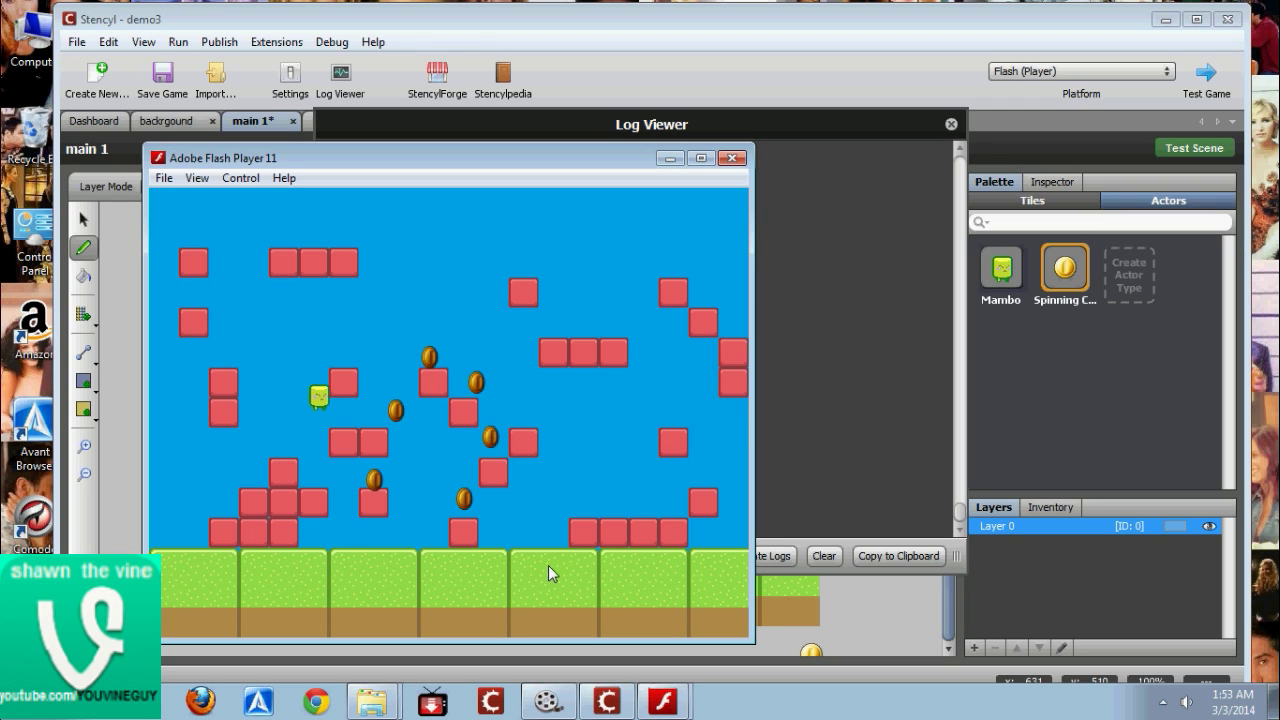
pyautogui.press('Left')
pyautogui.press('Right')
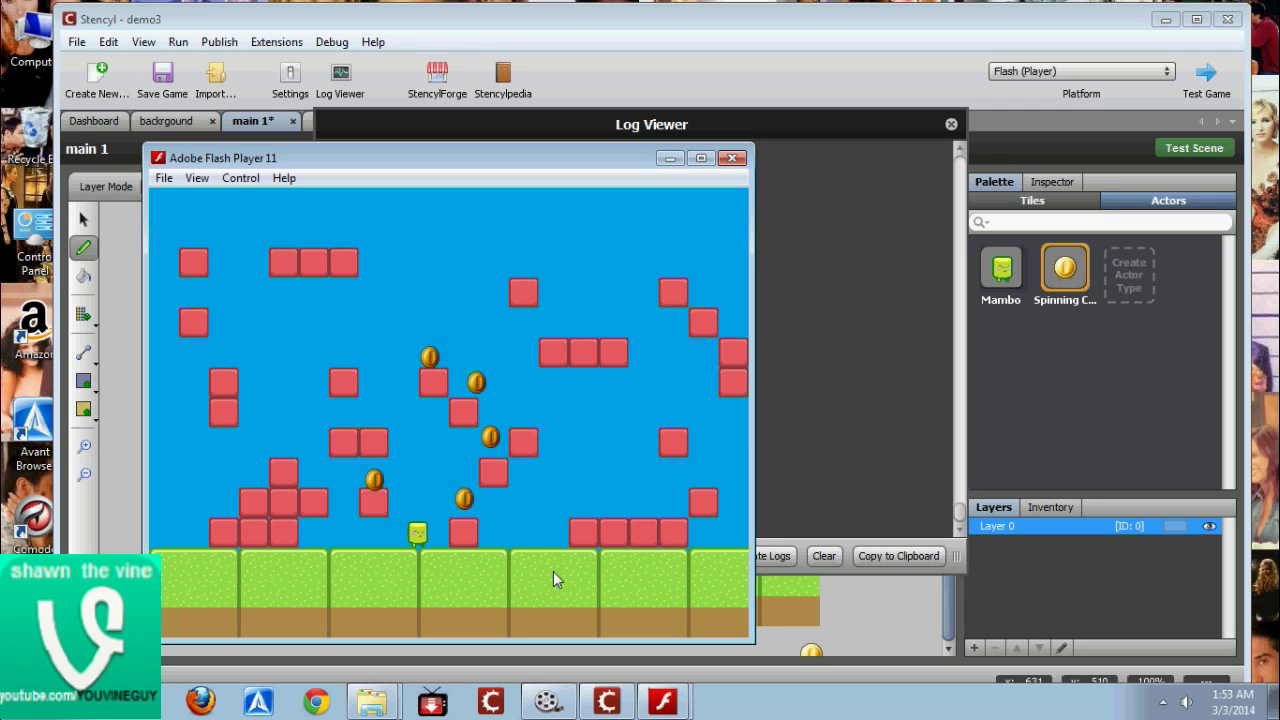
# - Jump Mambo up the diagonal run of single red blocks, collecting the coins along it up to the highest one
pyautogui.press('Up')
pyautogui.press('Up')
pyautogui.press('Right')
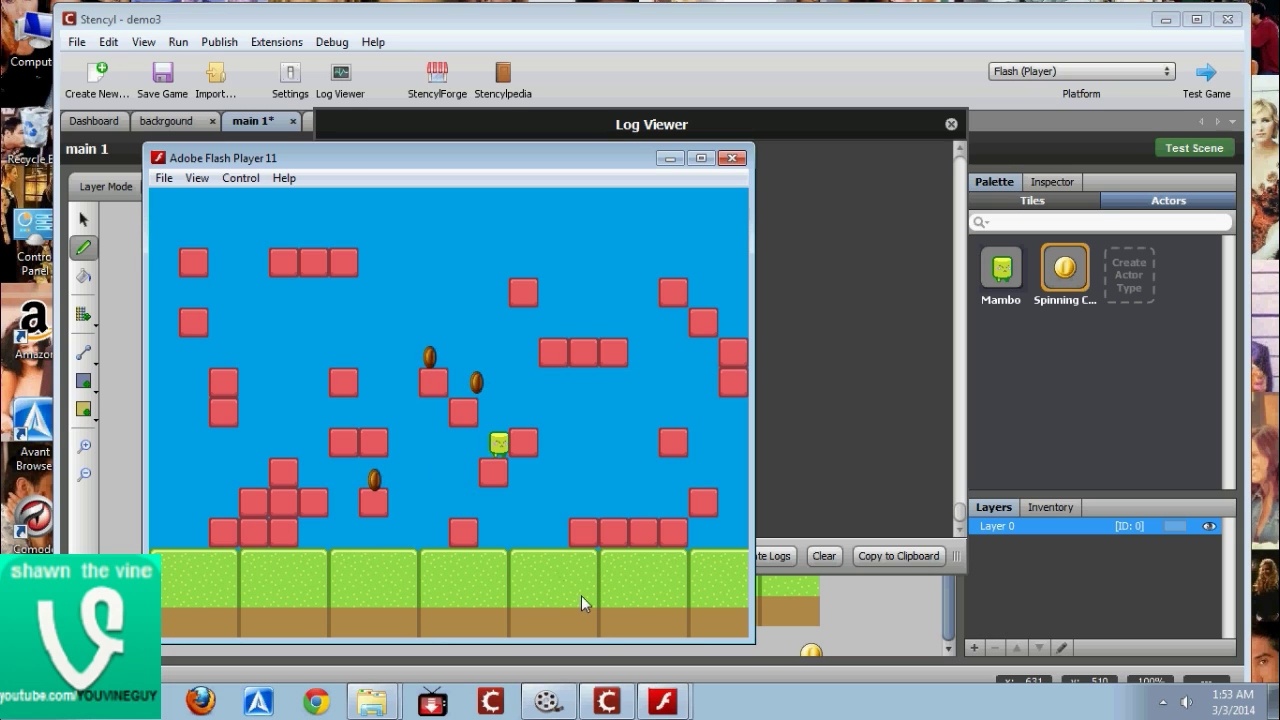
pyautogui.press('Up')
pyautogui.press('Up')
pyautogui.press('Left')
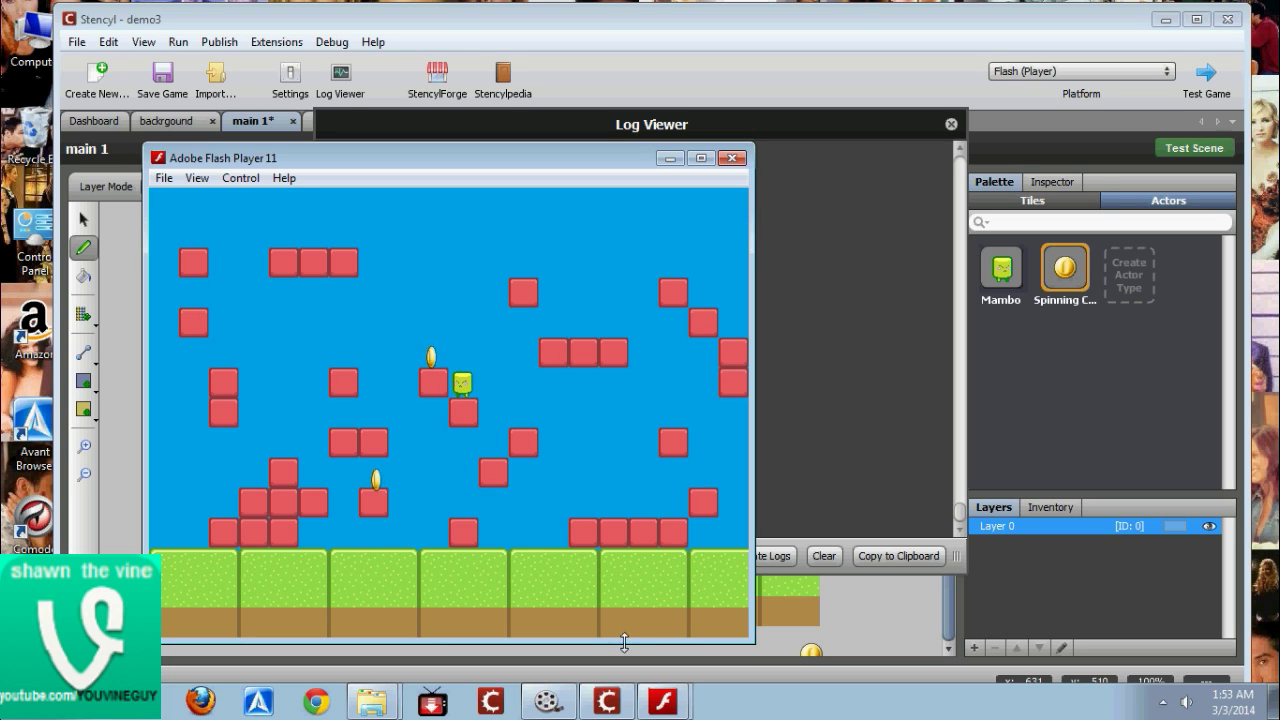
pyautogui.press('Up')
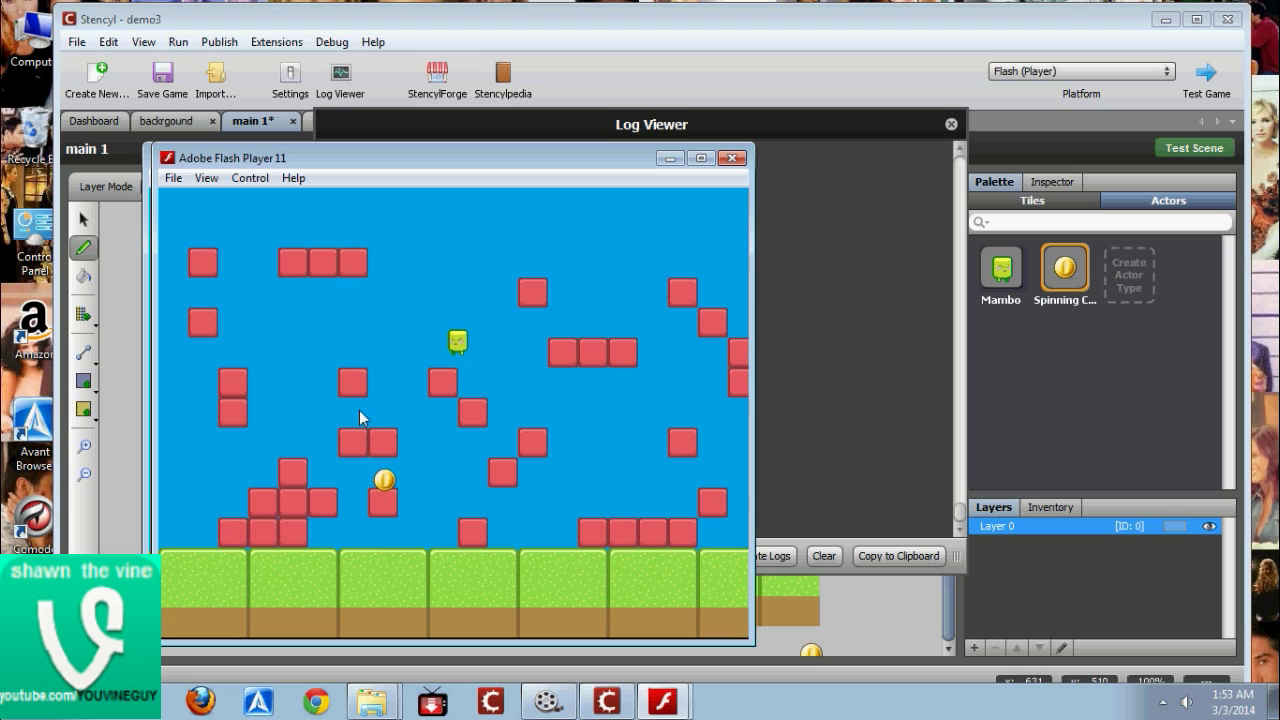
# - Move Mambo back to the red block stairs and drop it onto the grass beside them
pyautogui.press('Left')
pyautogui.press('Left')
pyautogui.press('Right')
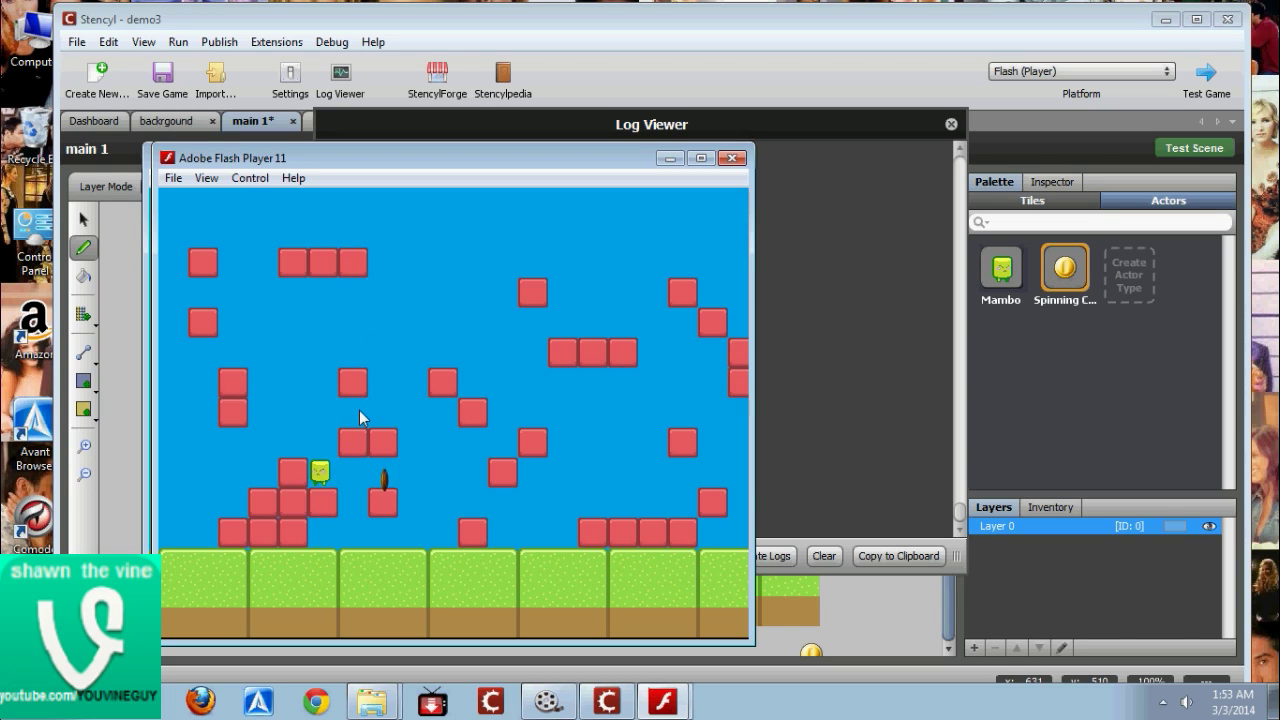
pyautogui.press('Left')
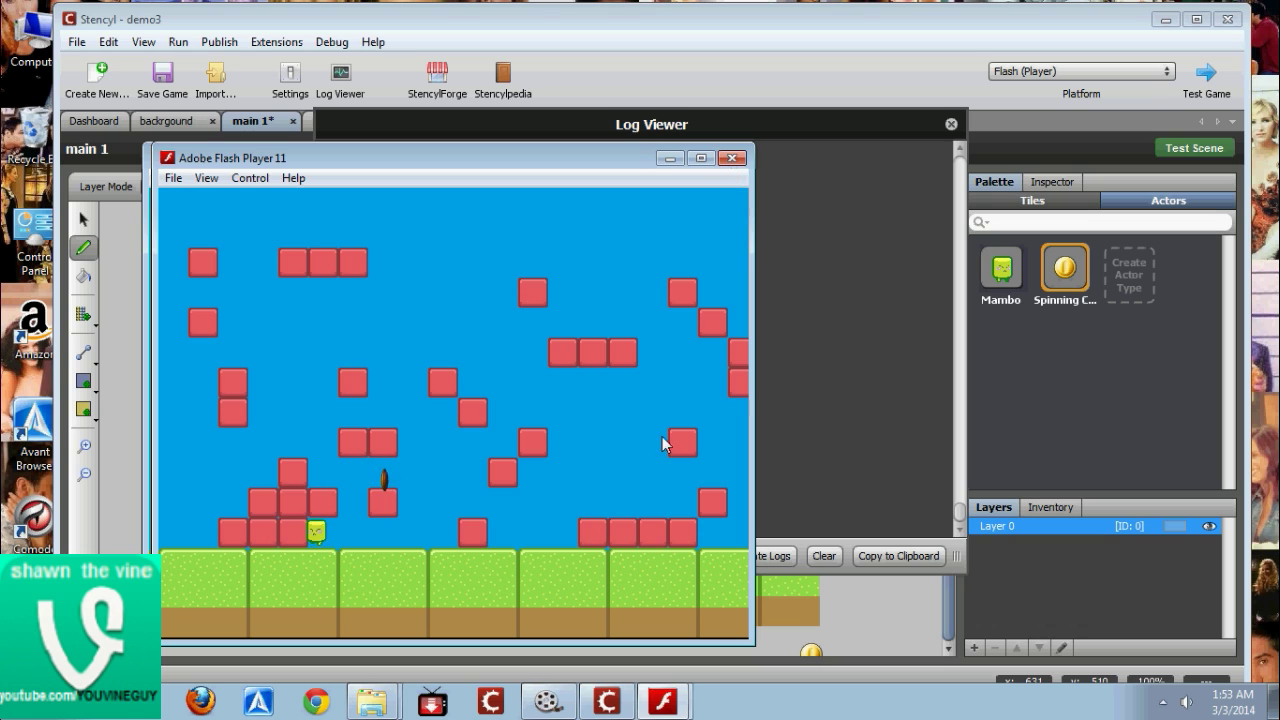
pyautogui.click(548, 702)
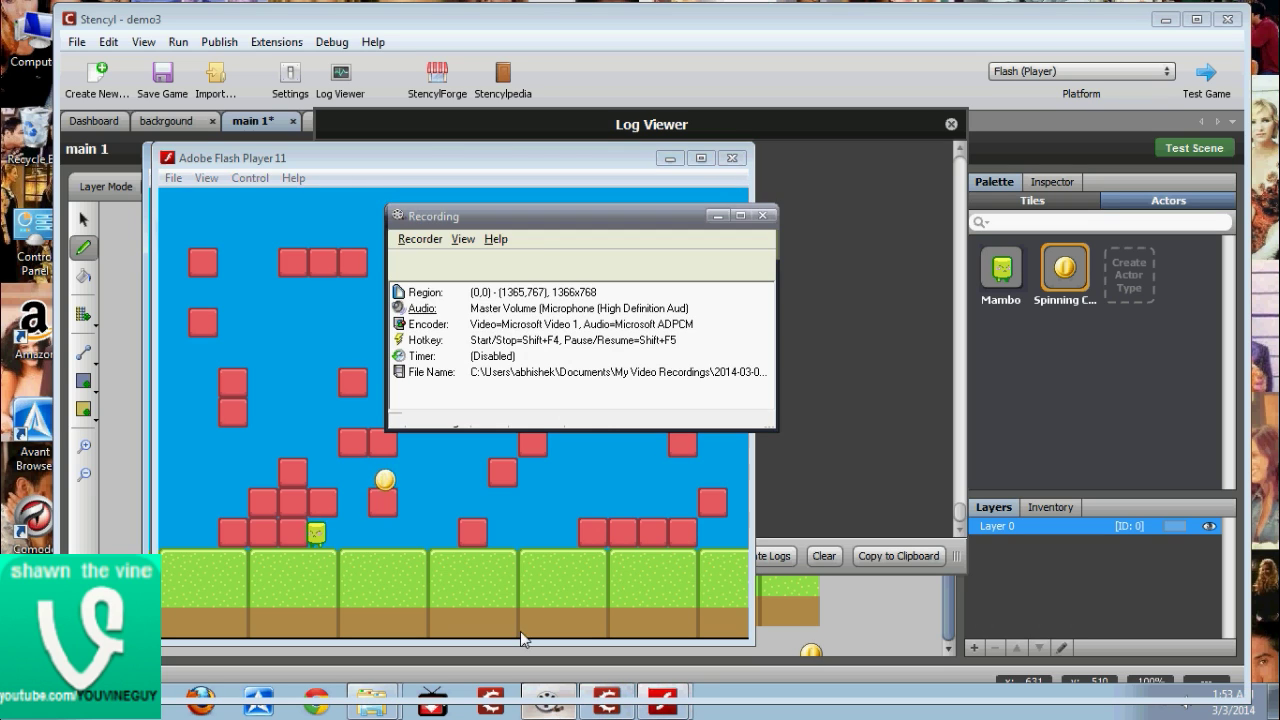